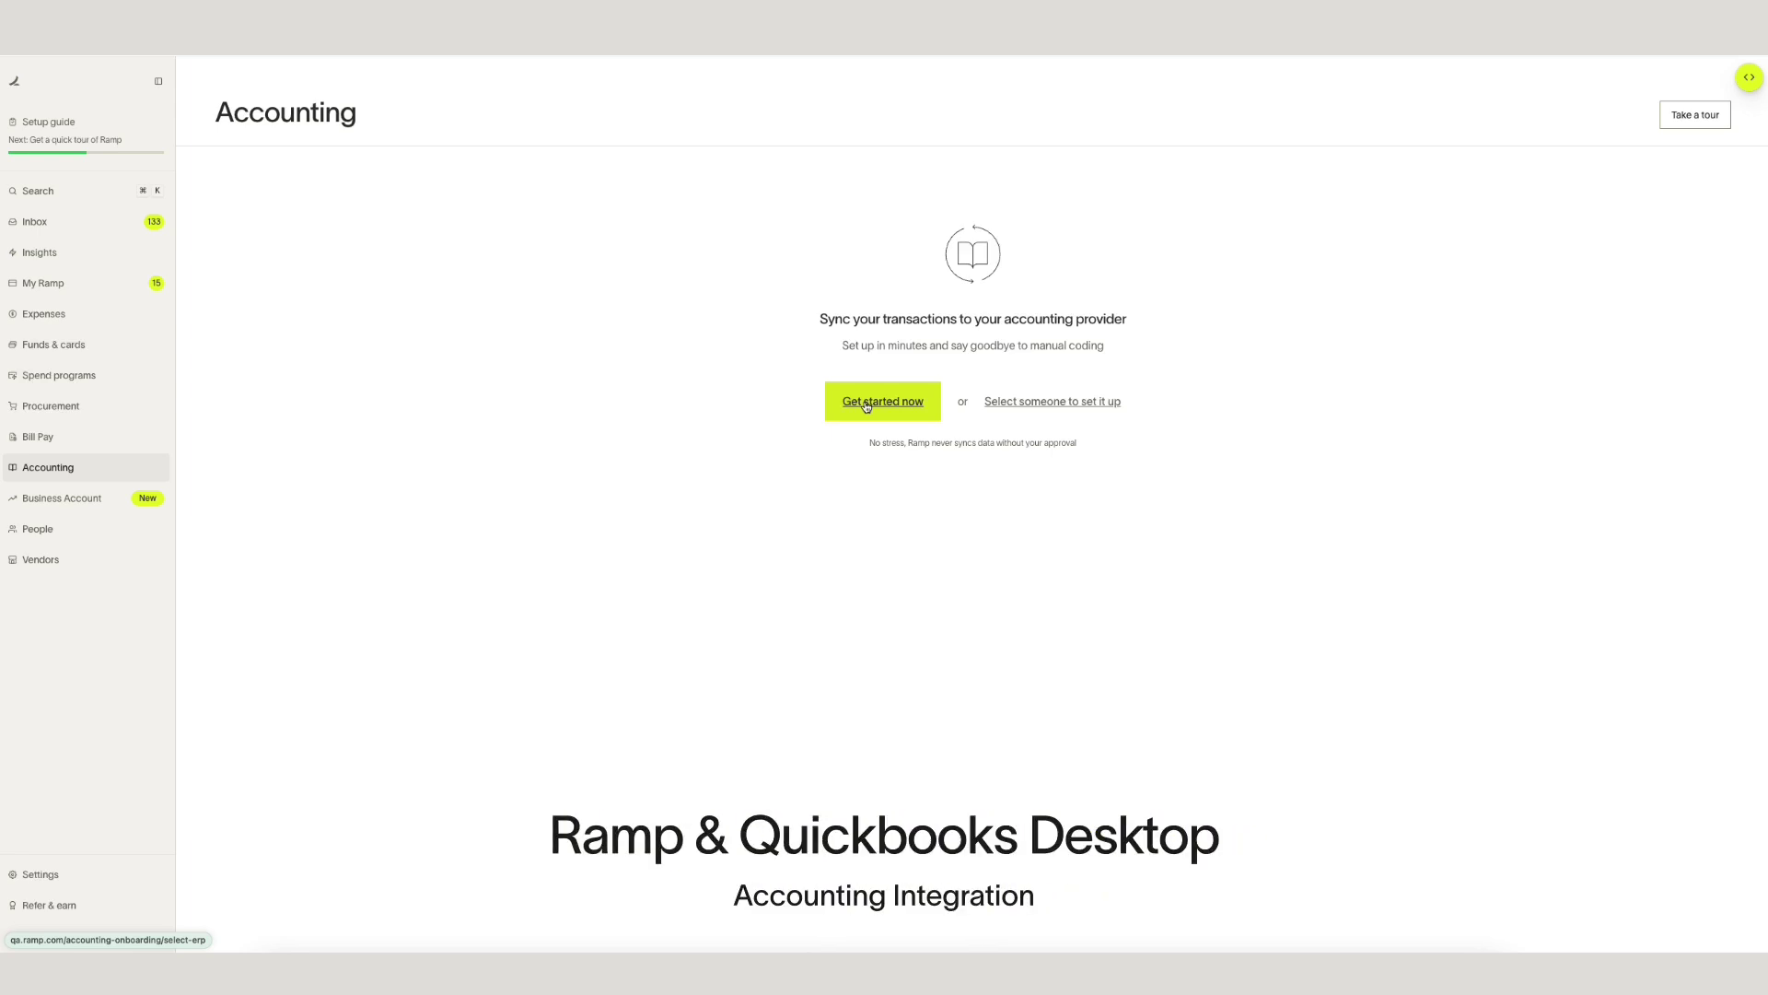
Step: Connect the first company via QuickBooks Desktop (API) and copy its Conductor setup link
{"action": "left_click", "coordinate": [866, 406]}
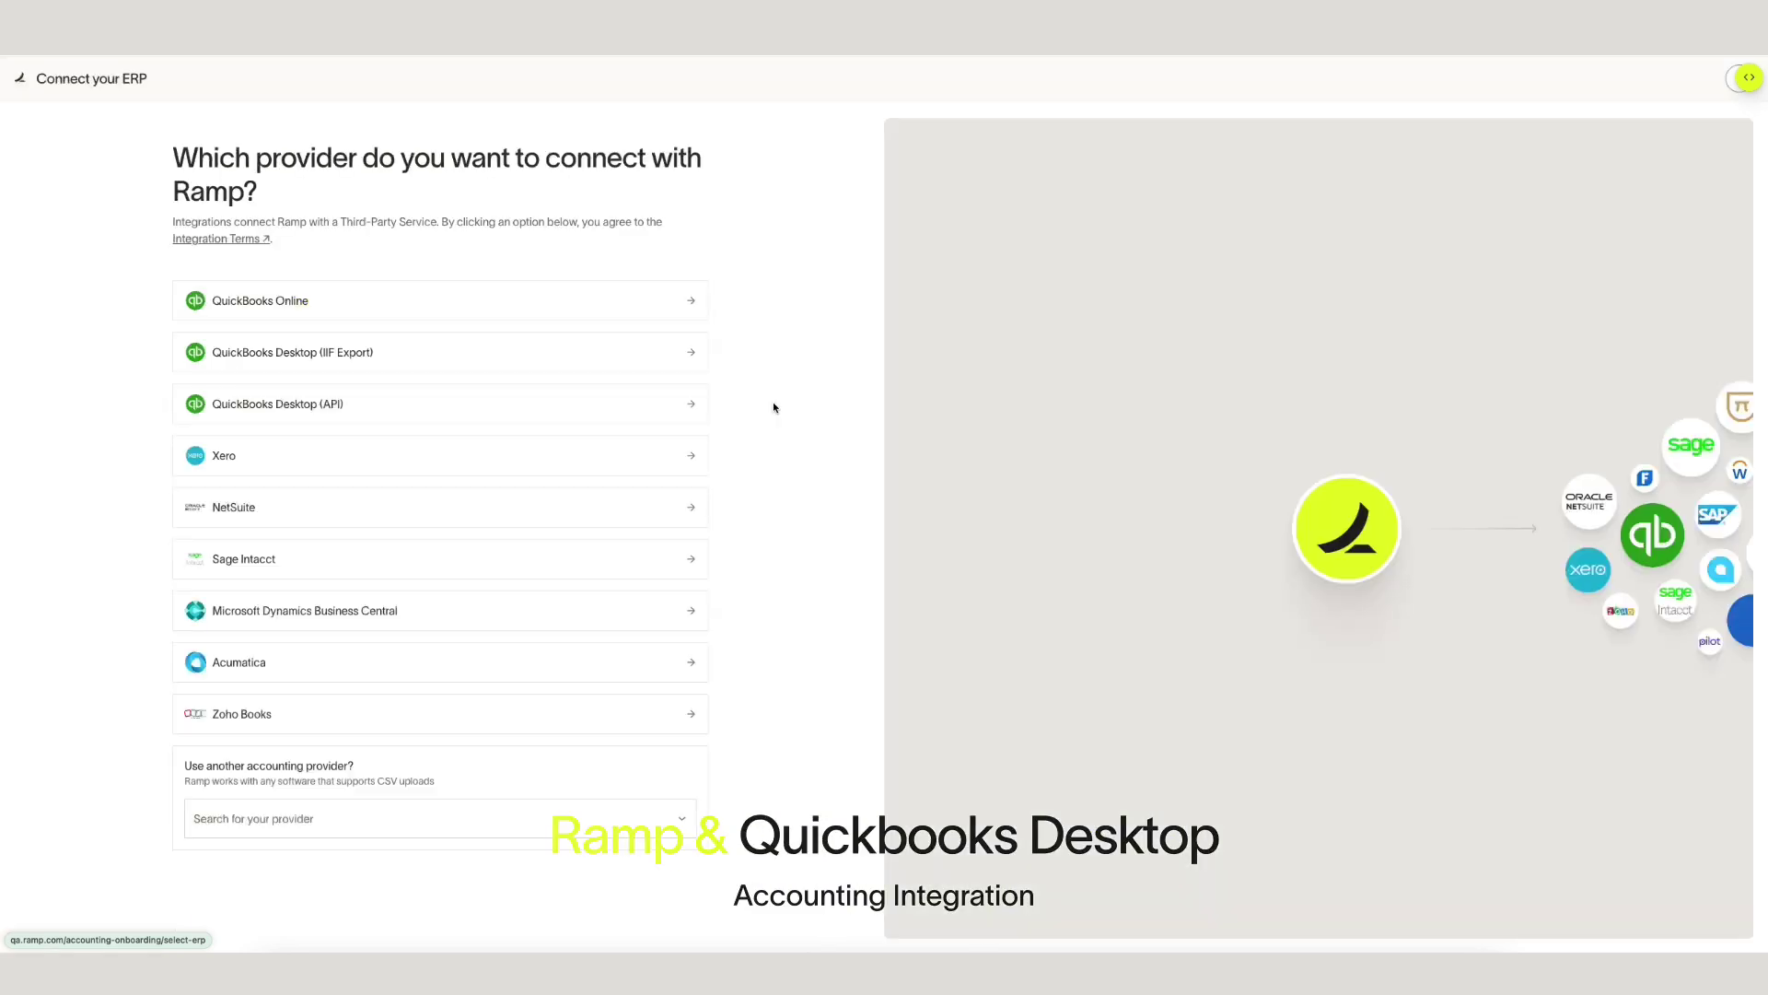
{"action": "left_click", "coordinate": [328, 421]}
{"action": "left_click", "coordinate": [334, 269]}
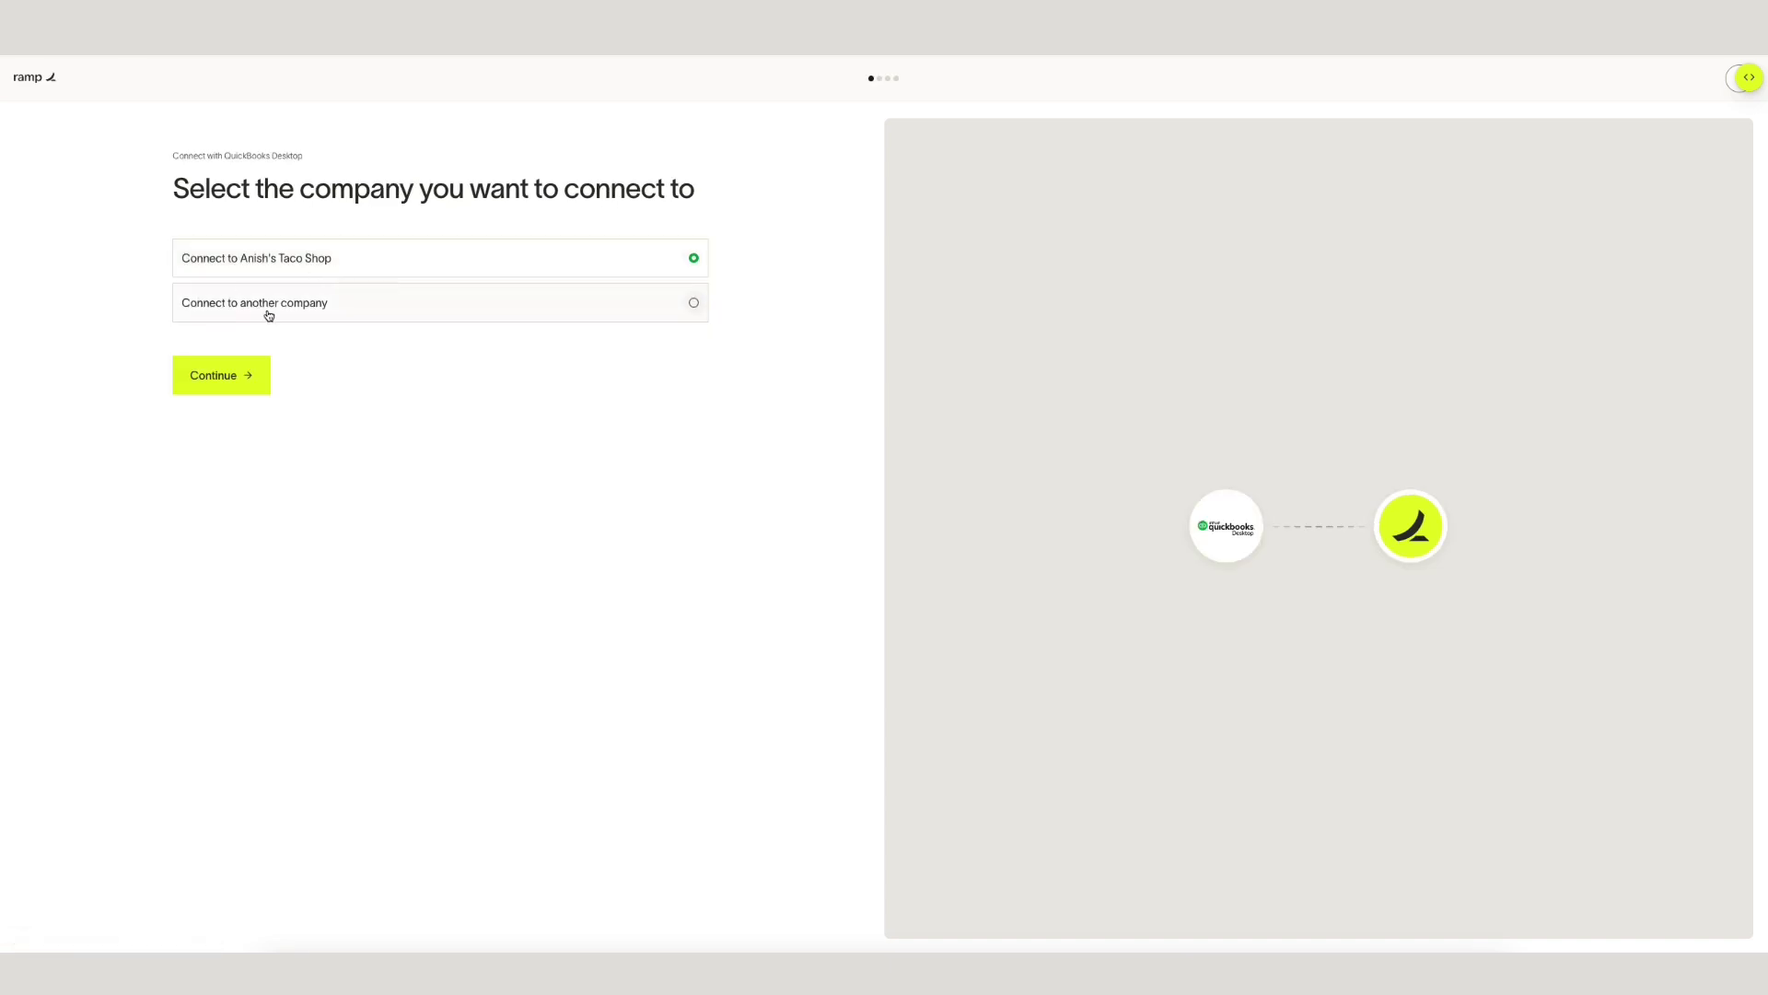
{"action": "left_click", "coordinate": [237, 376]}
{"action": "left_click", "coordinate": [548, 366]}
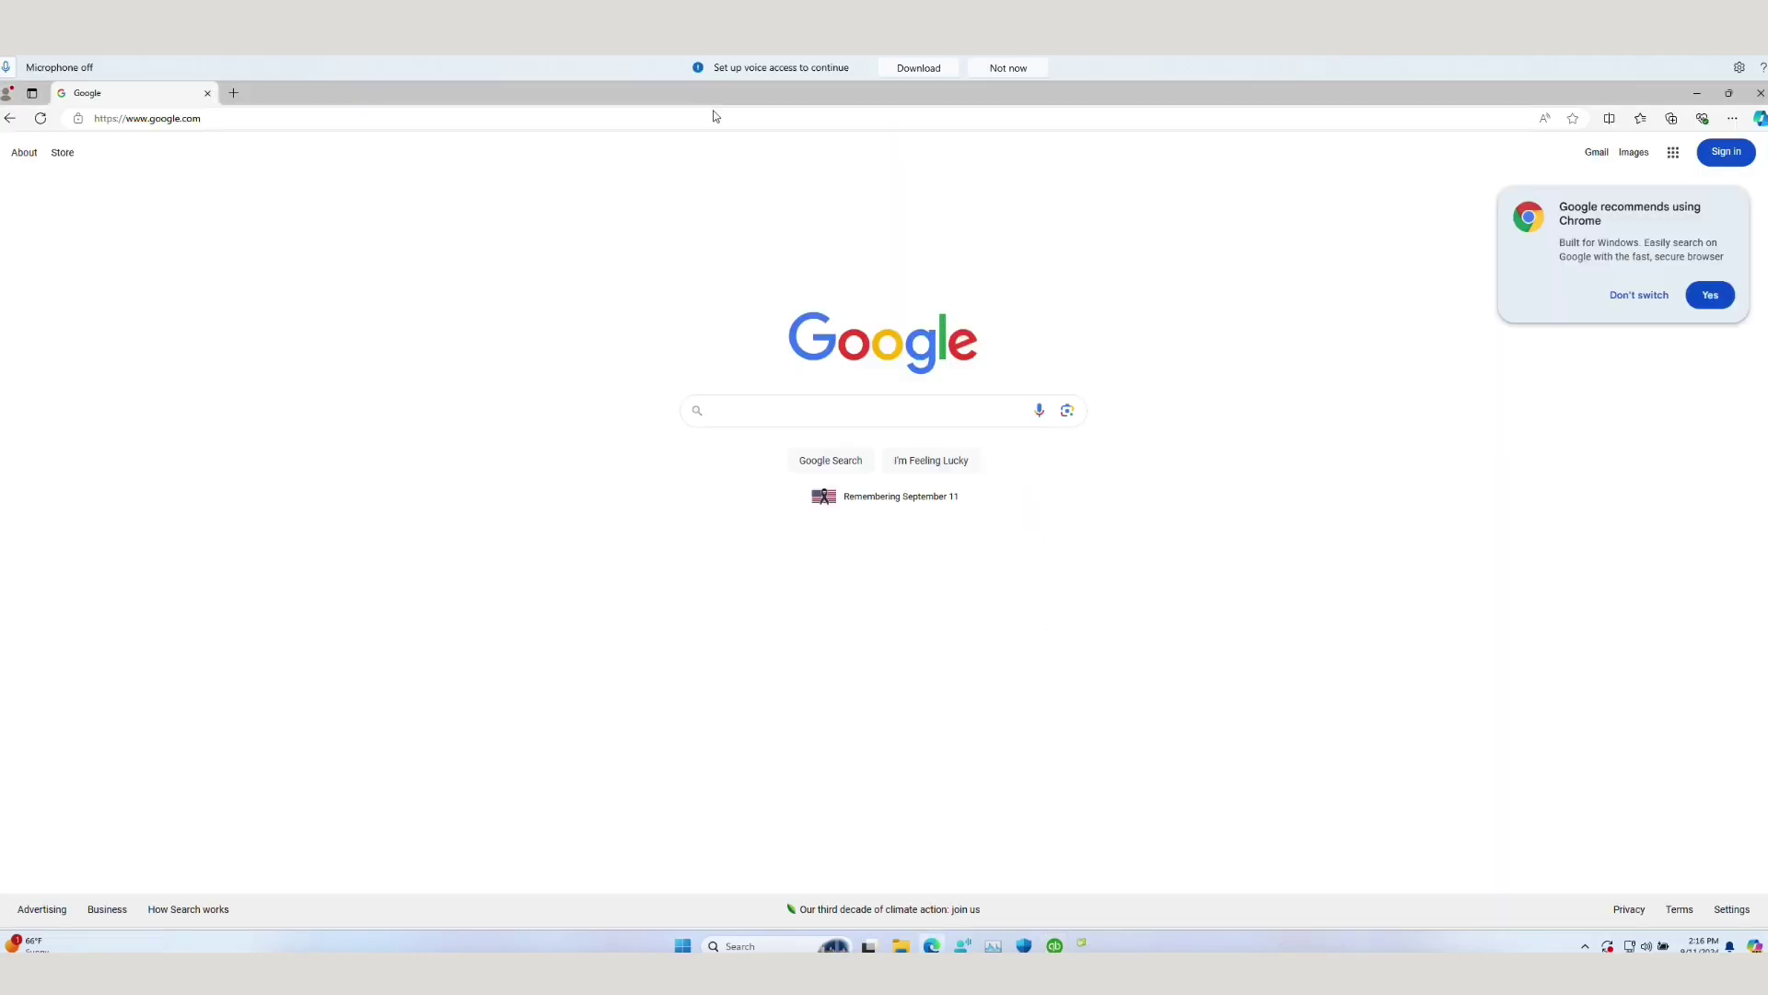
Step: Load the Conductor setup link, then download and open the Ramp configuration file
{"action": "left_click", "coordinate": [722, 119]}
{"action": "key", "text": "ctrl+v"}
{"action": "key", "text": "Return"}
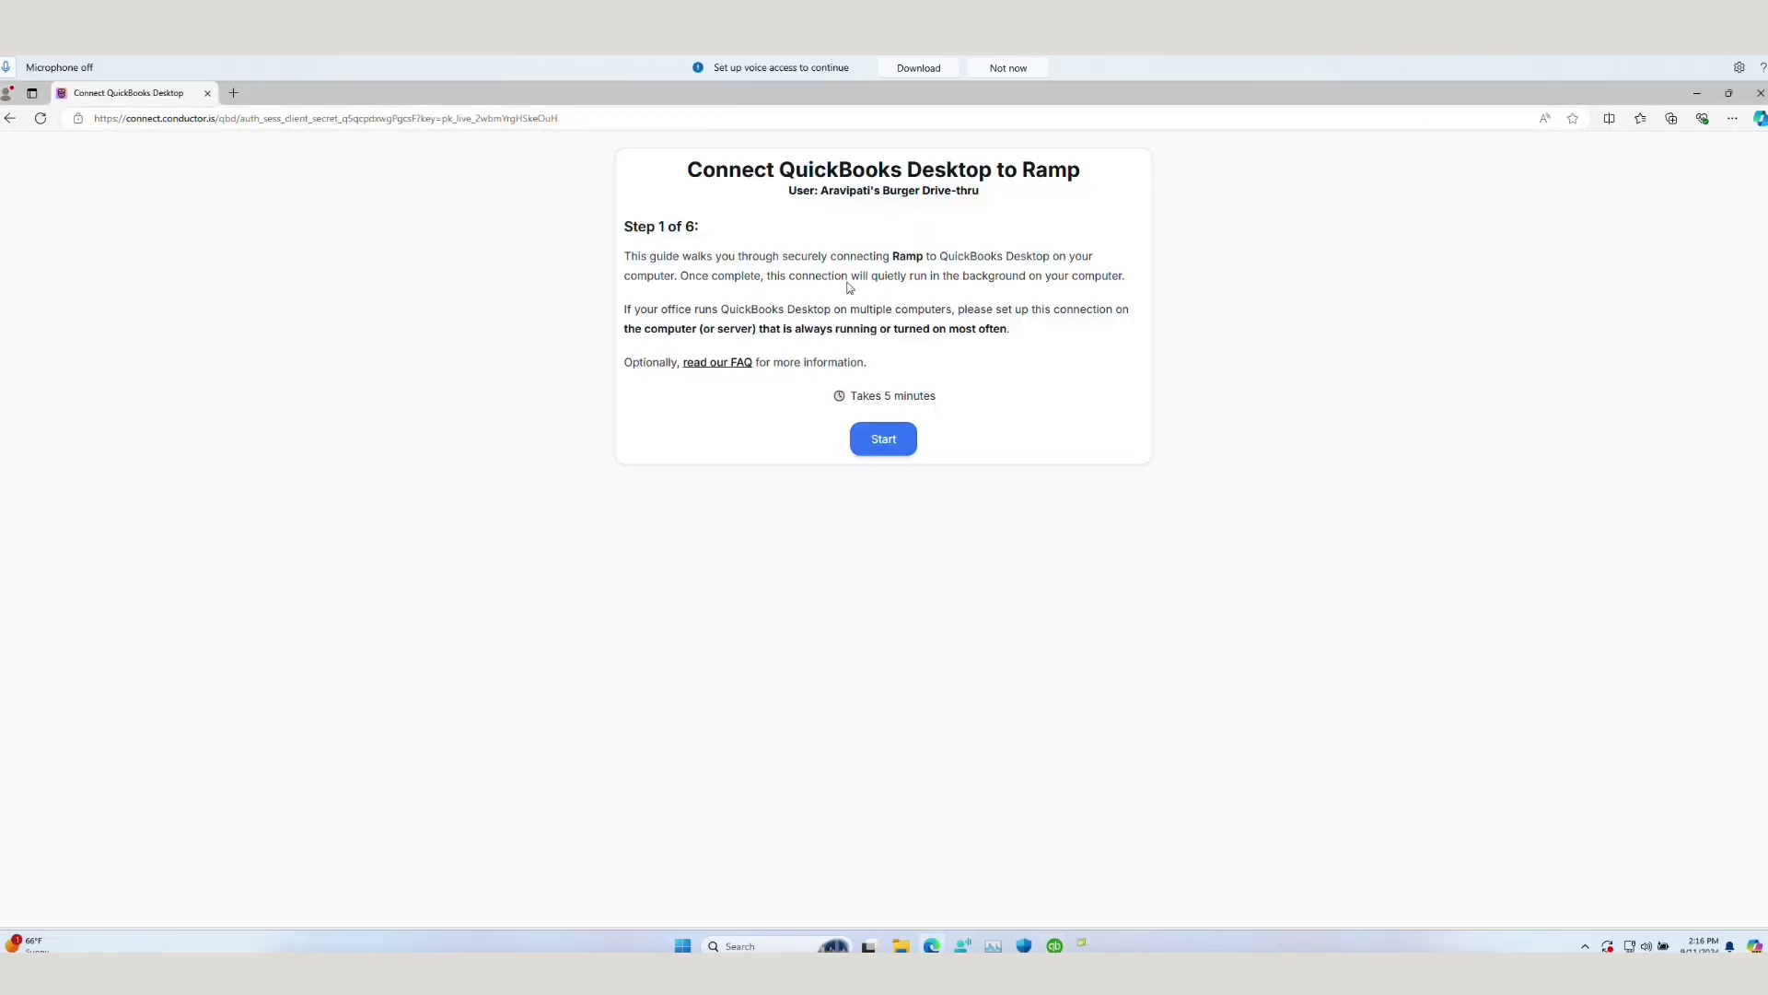
{"action": "left_click", "coordinate": [903, 444]}
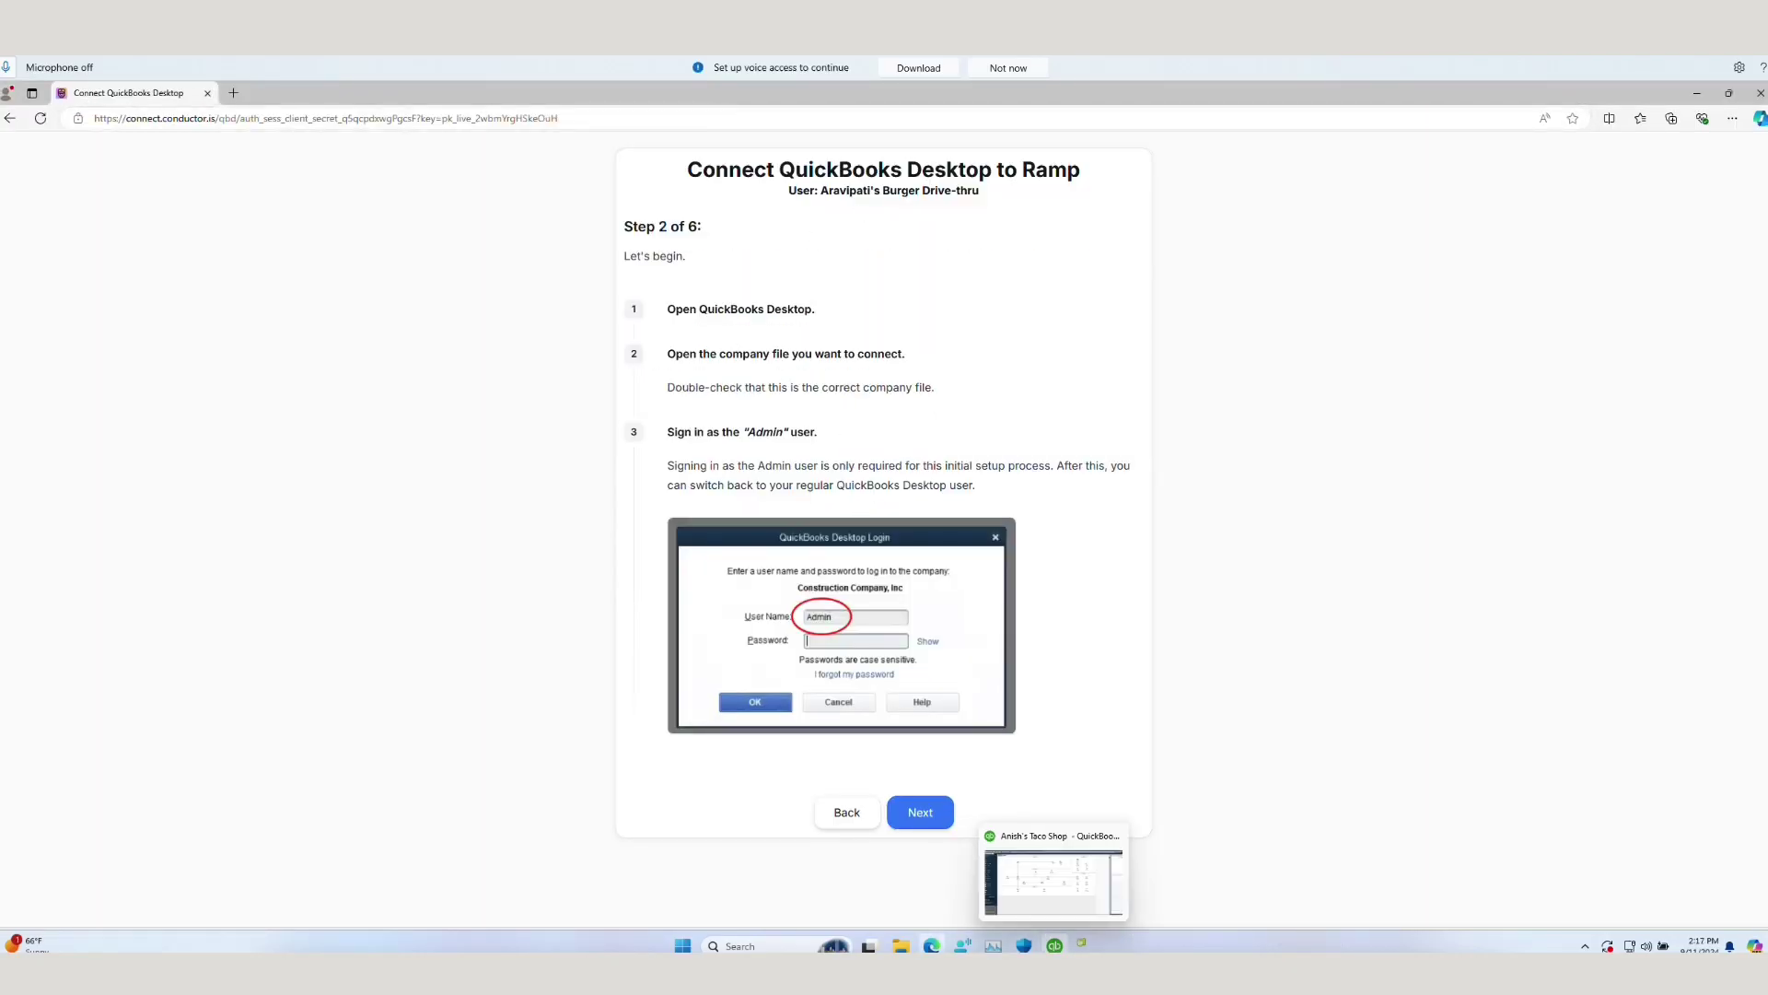
{"action": "left_click", "coordinate": [920, 813]}
{"action": "left_click", "coordinate": [748, 357]}
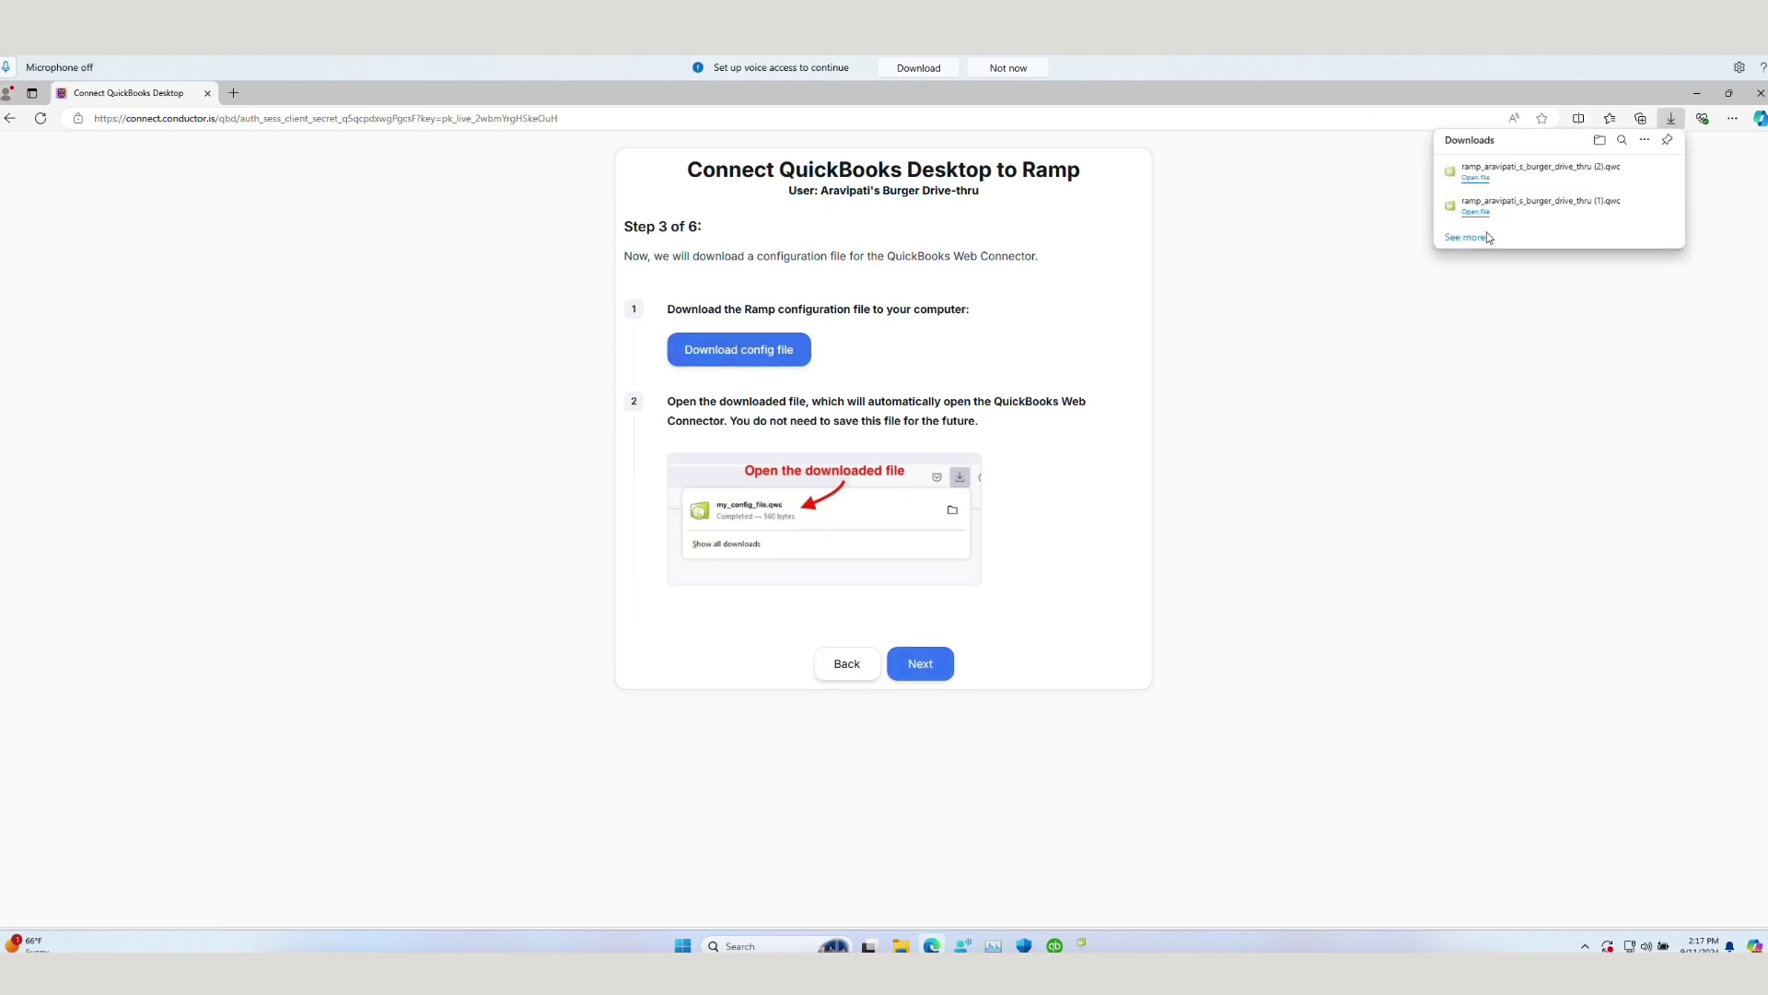
{"action": "left_click", "coordinate": [1475, 177]}
Step: Authorize the Ramp web service so QuickBooks Web Connector lists Ramp at 100%
{"action": "left_click", "coordinate": [907, 655]}
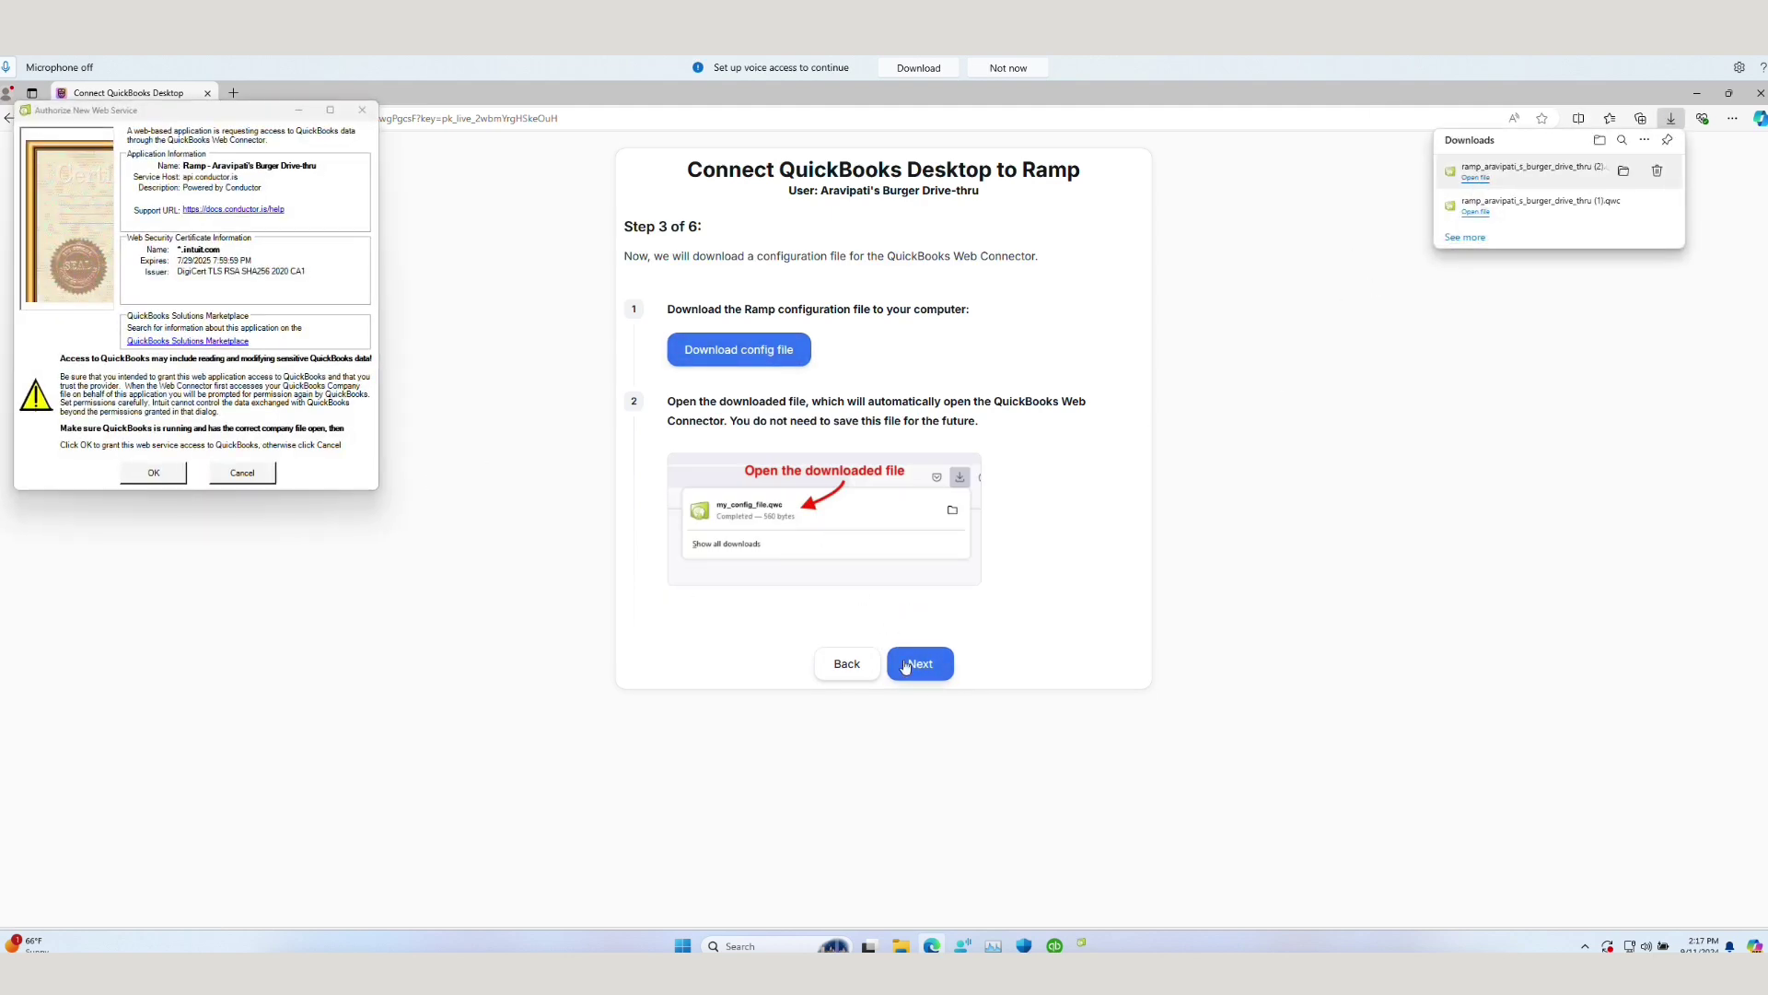
{"action": "scroll", "coordinate": [728, 410], "scroll_direction": "down", "scroll_amount": 1}
{"action": "scroll", "coordinate": [740, 547], "scroll_direction": "down", "scroll_amount": 2}
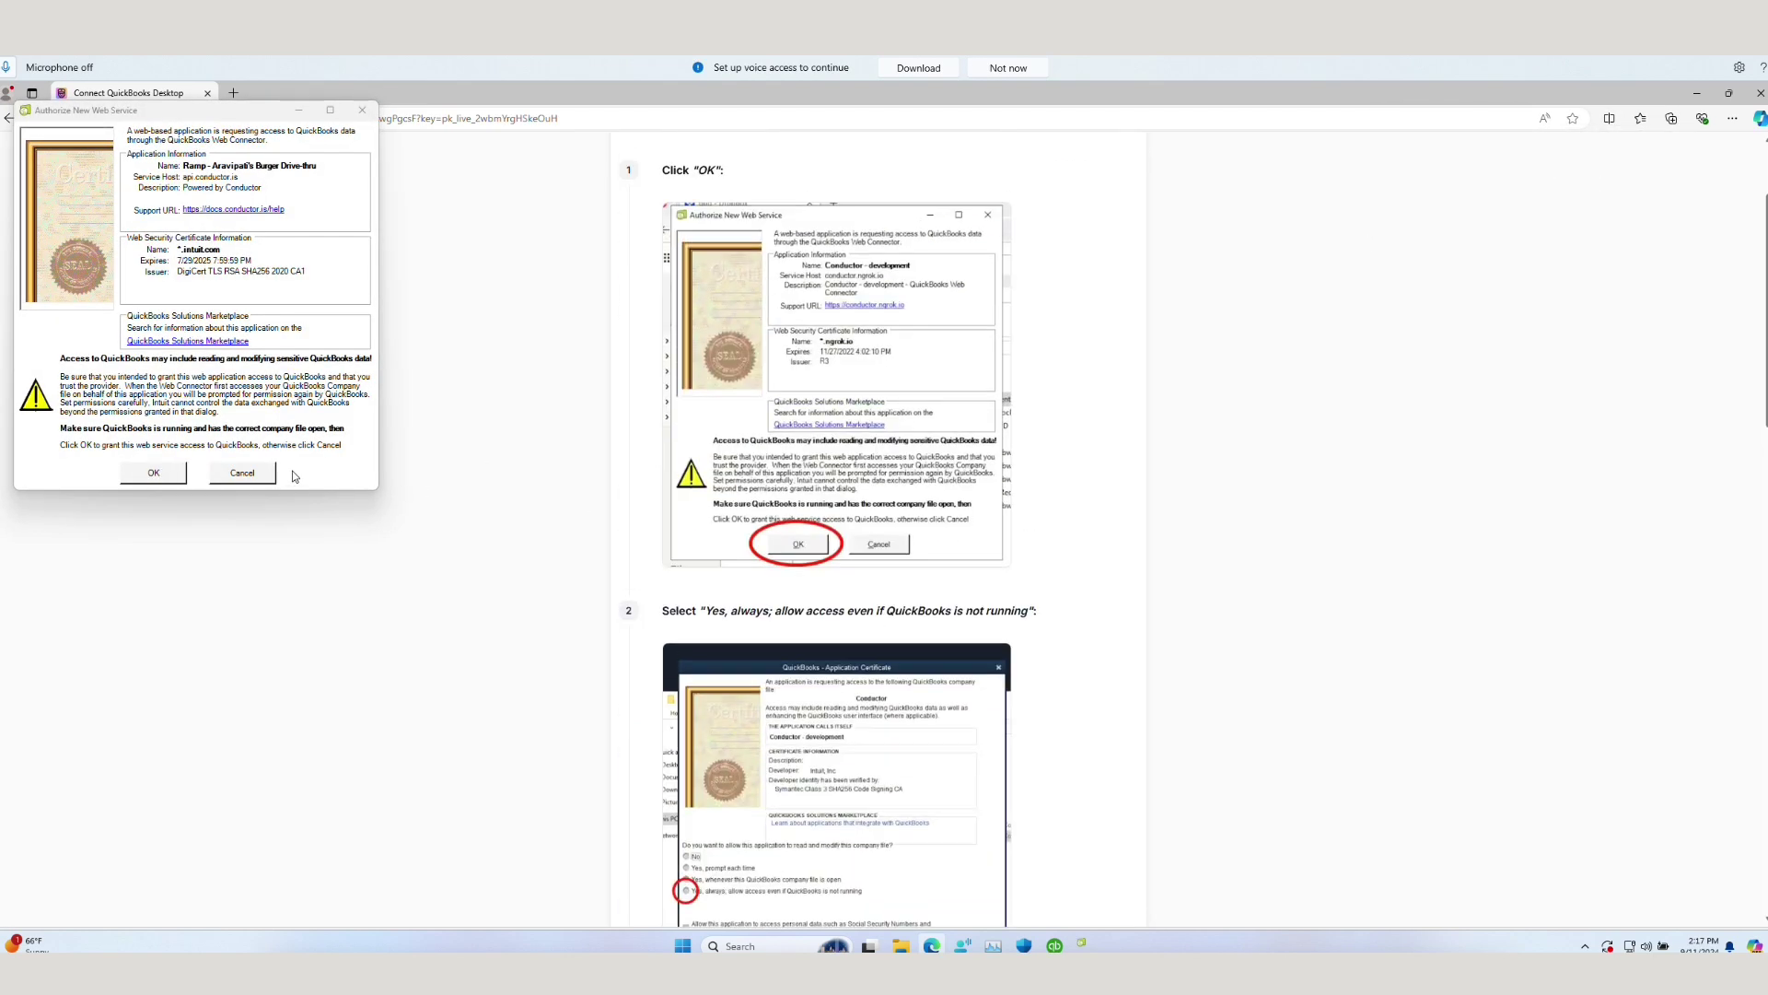
{"action": "left_click", "coordinate": [147, 473]}
{"action": "scroll", "coordinate": [986, 672], "scroll_direction": "down", "scroll_amount": 4}
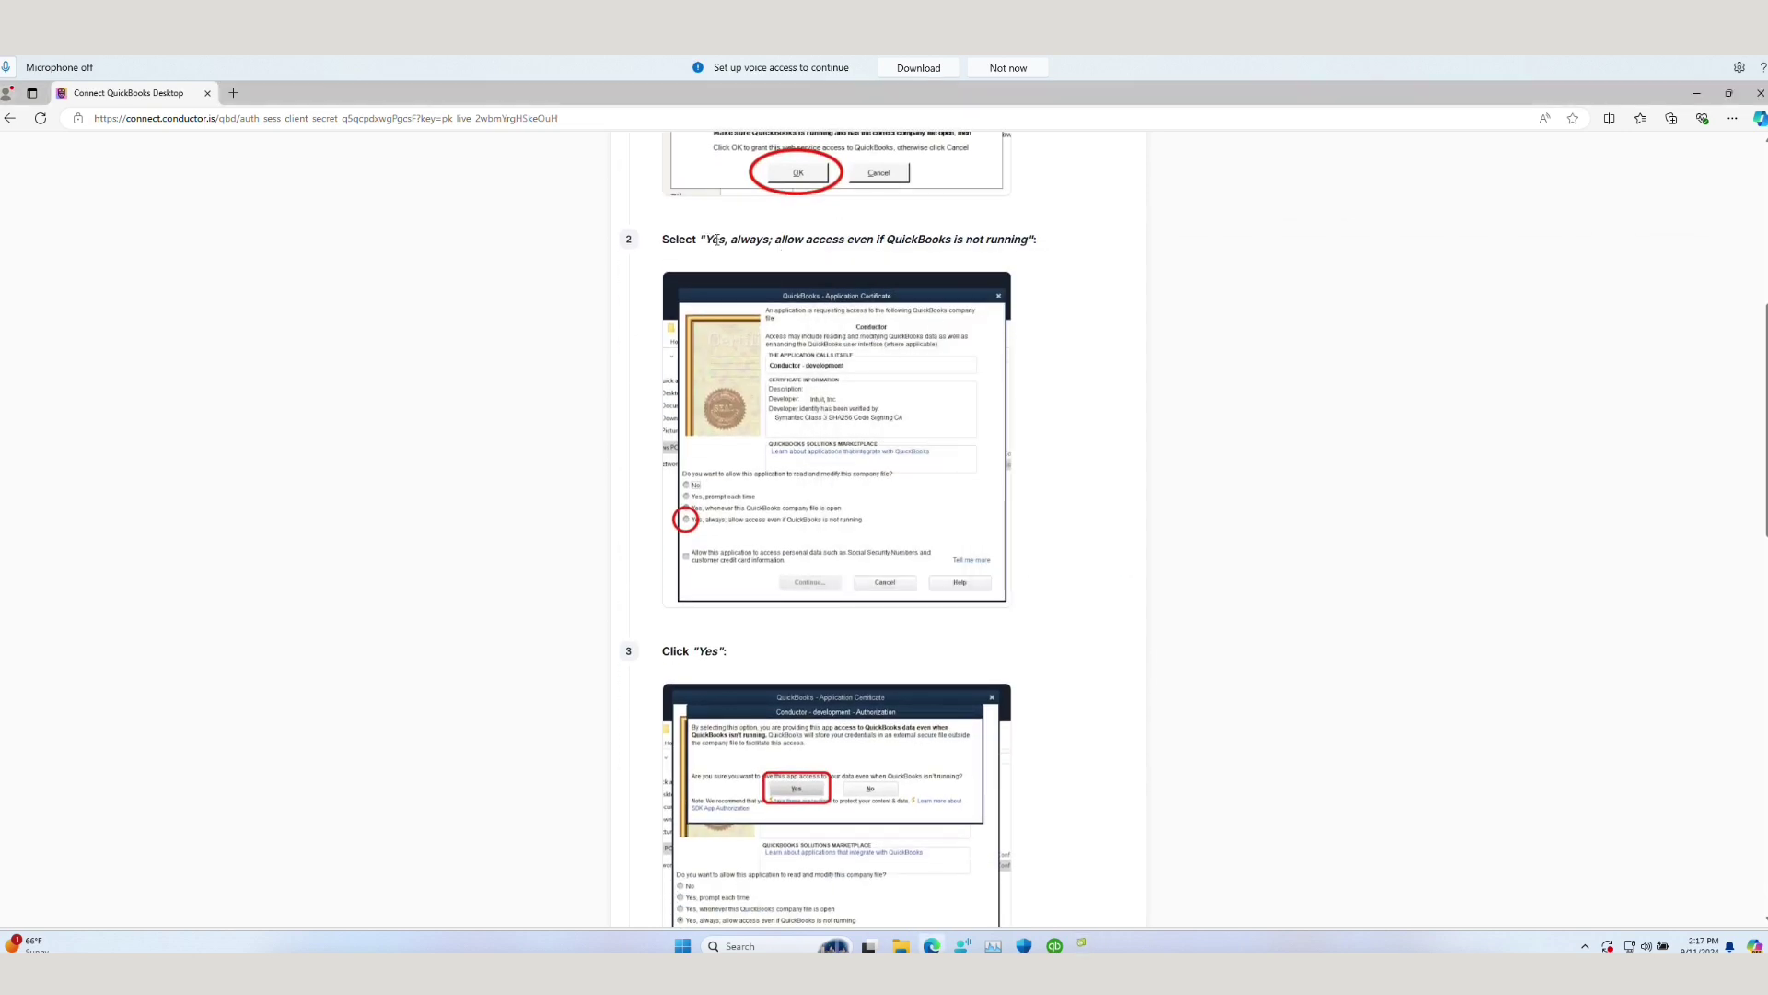
{"action": "left_click_drag", "start_coordinate": [705, 239], "coordinate": [1032, 240]}
{"action": "scroll", "coordinate": [835, 683], "scroll_direction": "down", "scroll_amount": 7}
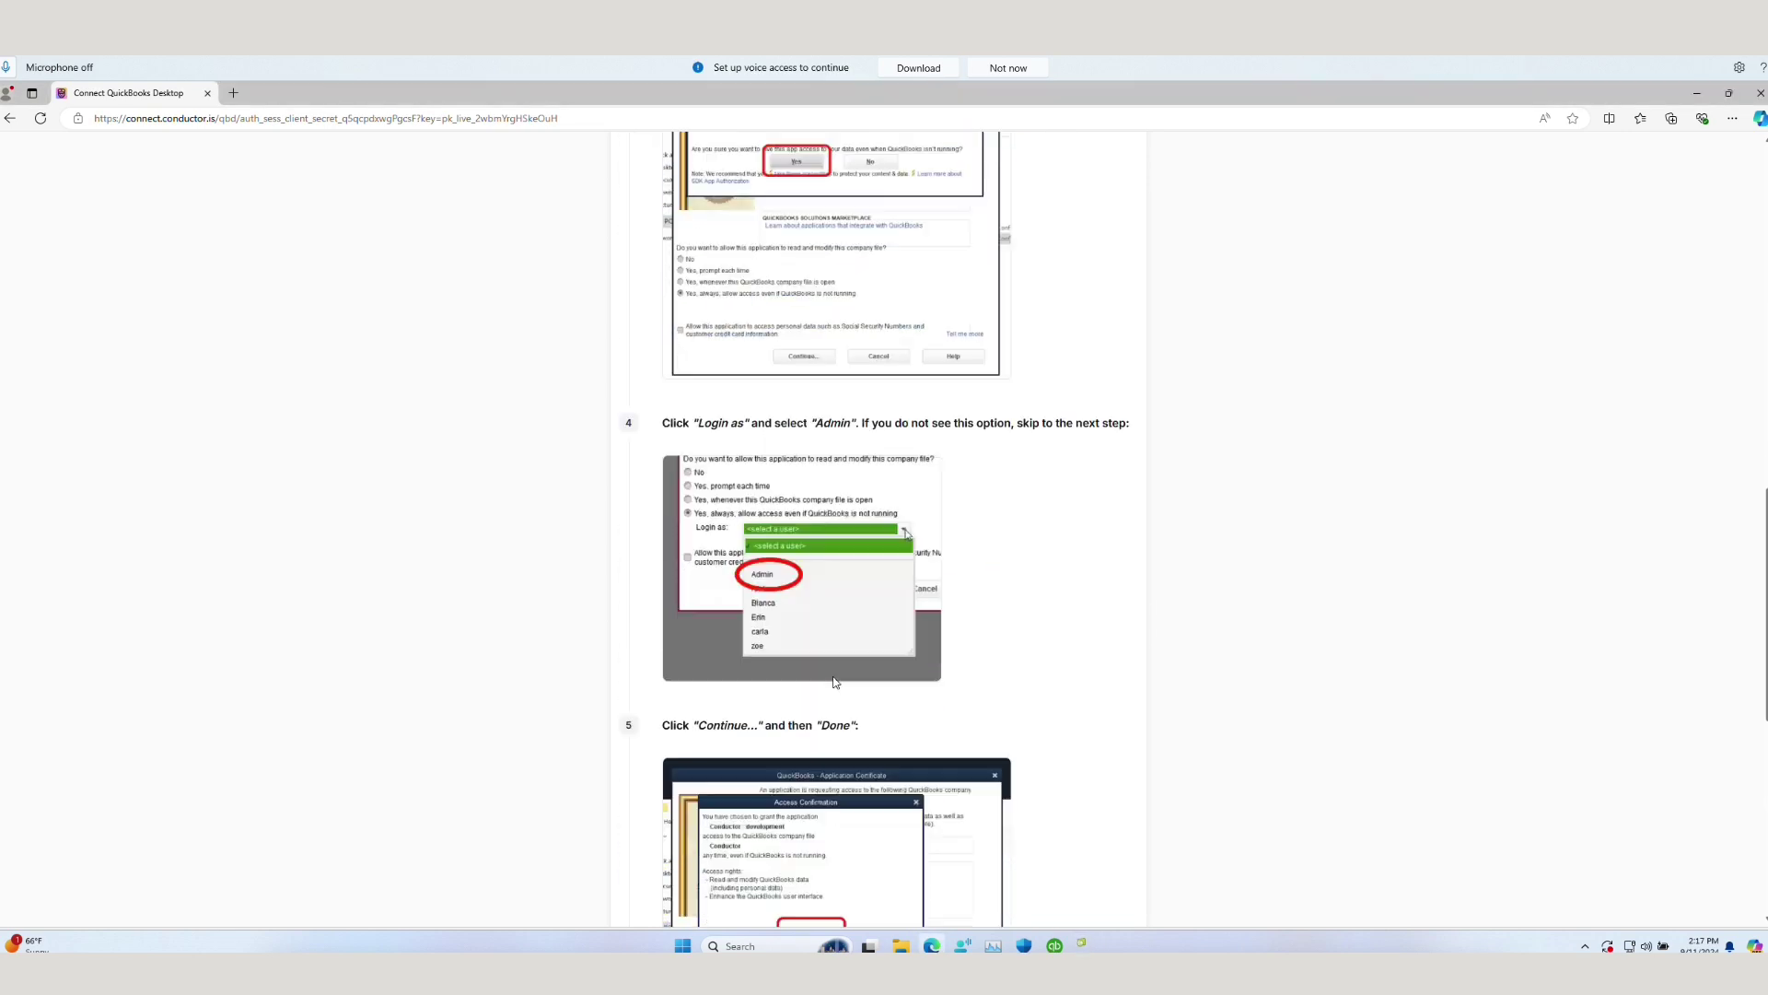
{"action": "scroll", "coordinate": [835, 683], "scroll_direction": "down", "scroll_amount": 6}
{"action": "left_click", "coordinate": [1085, 946]}
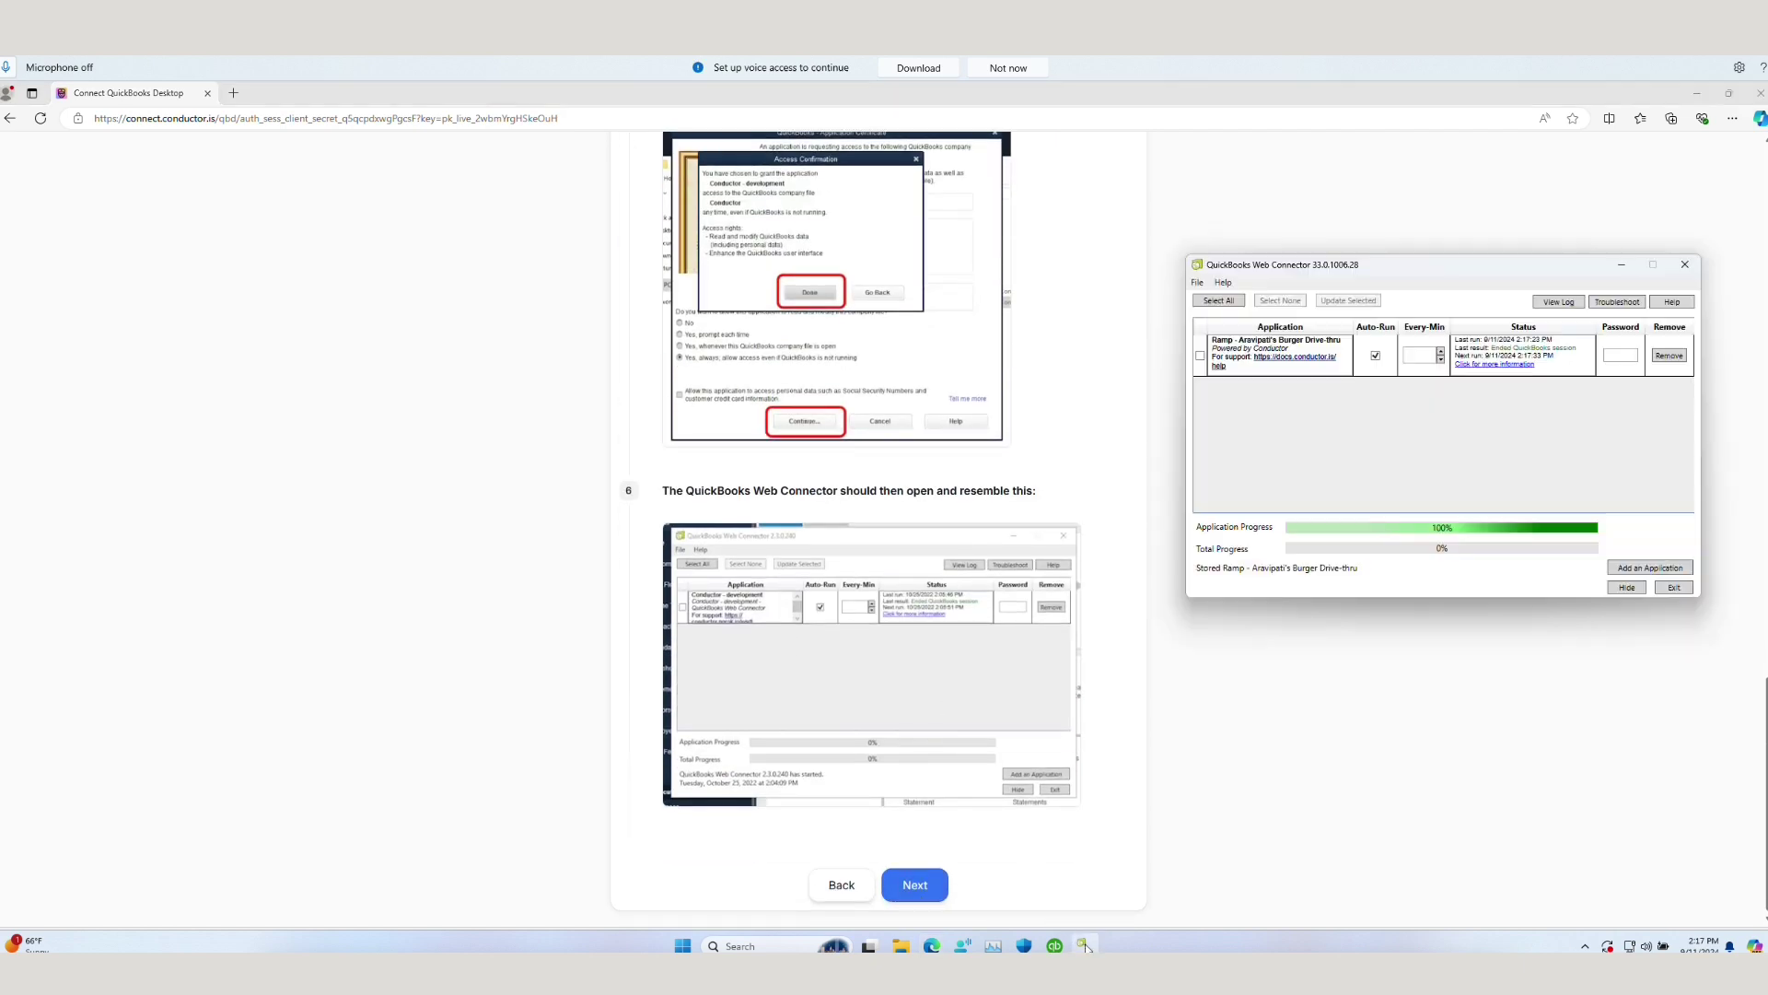
Step: Copy Conductor's one-time password and save it for the Ramp entry in Web Connector
{"action": "left_click", "coordinate": [914, 884]}
{"action": "scroll", "coordinate": [804, 380], "scroll_direction": "down", "scroll_amount": 3}
{"action": "scroll", "coordinate": [803, 380], "scroll_direction": "up", "scroll_amount": 2}
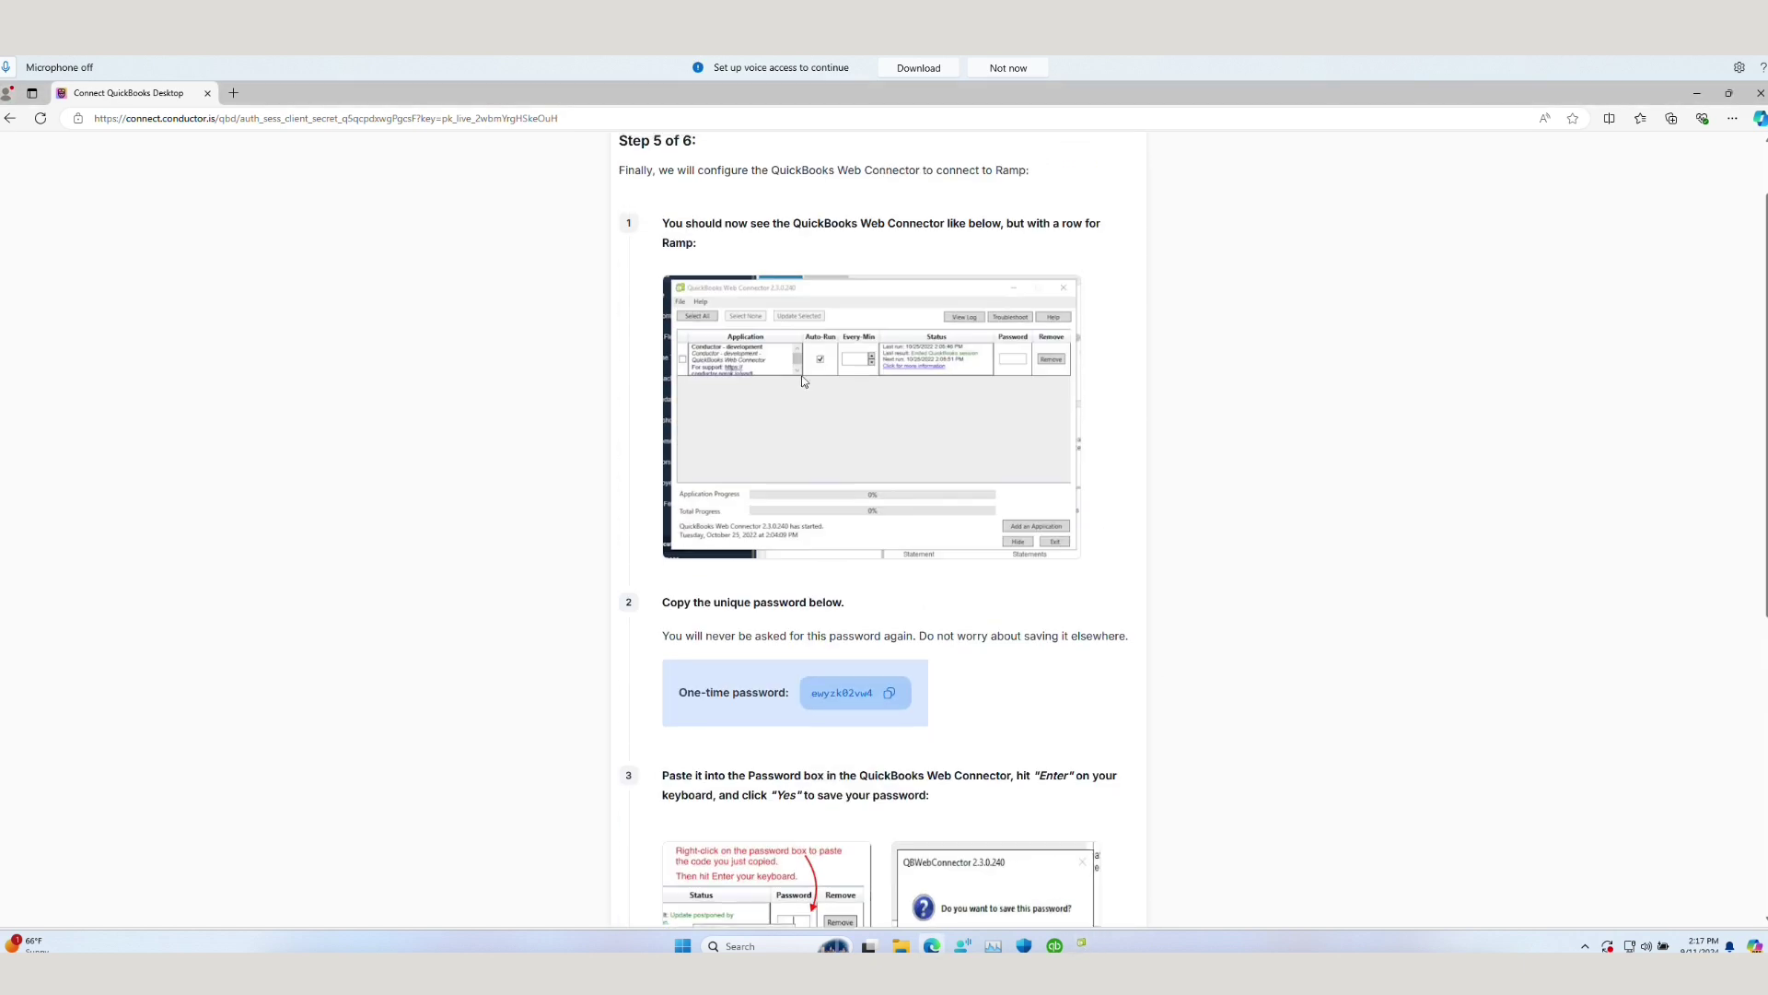
{"action": "left_click", "coordinate": [897, 705]}
{"action": "left_click", "coordinate": [1085, 946]}
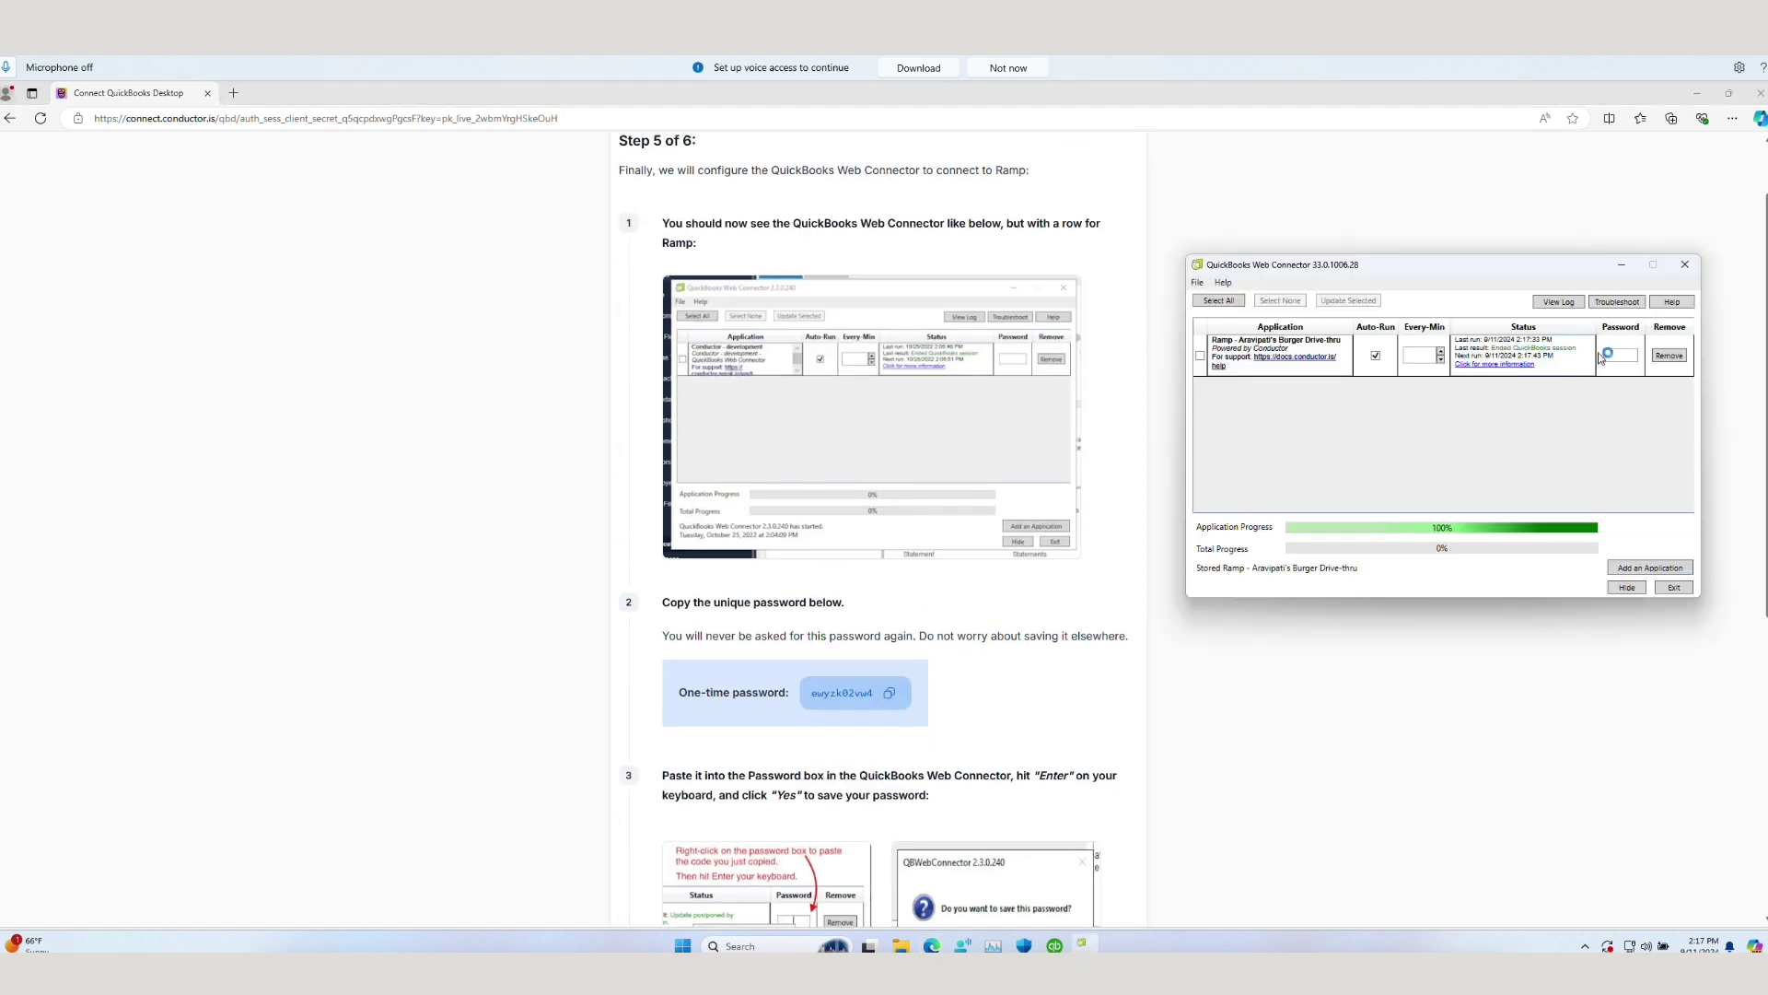
{"action": "key", "text": "Return"}
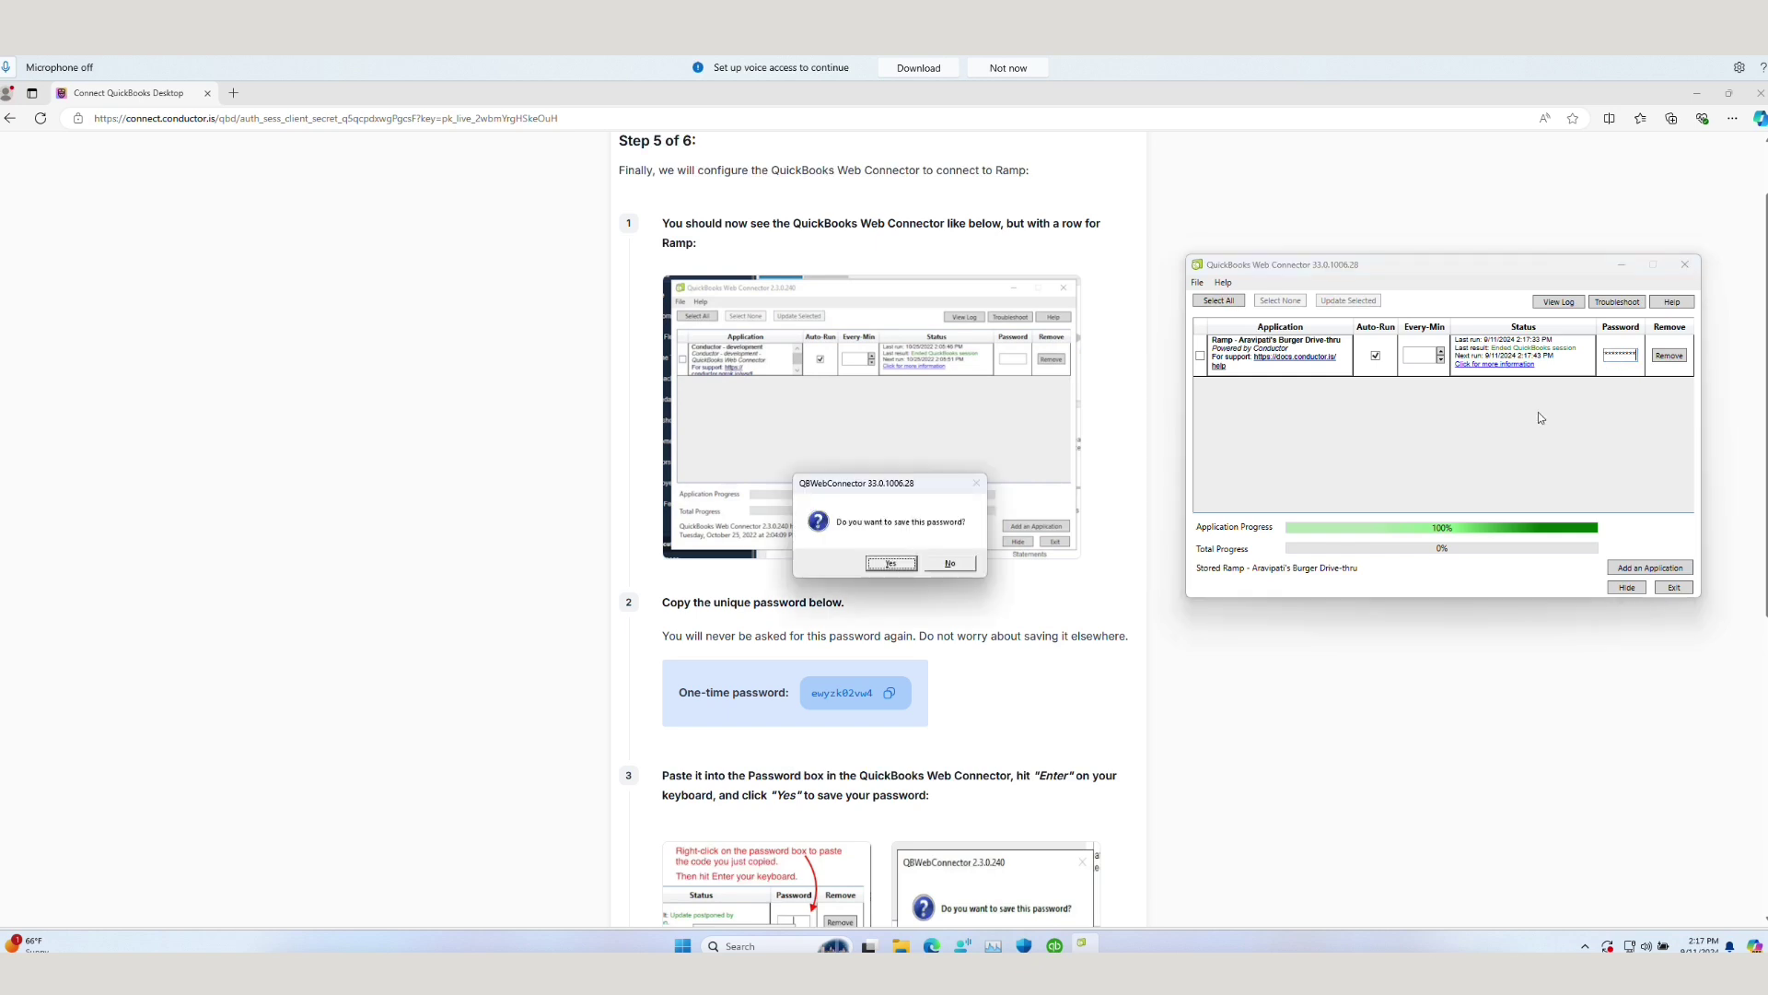
{"action": "left_click", "coordinate": [890, 564]}
Step: Hide Web Connector and advance Conductor to the Step 6 of 6 Success check
{"action": "scroll", "coordinate": [882, 569], "scroll_direction": "down", "scroll_amount": 5}
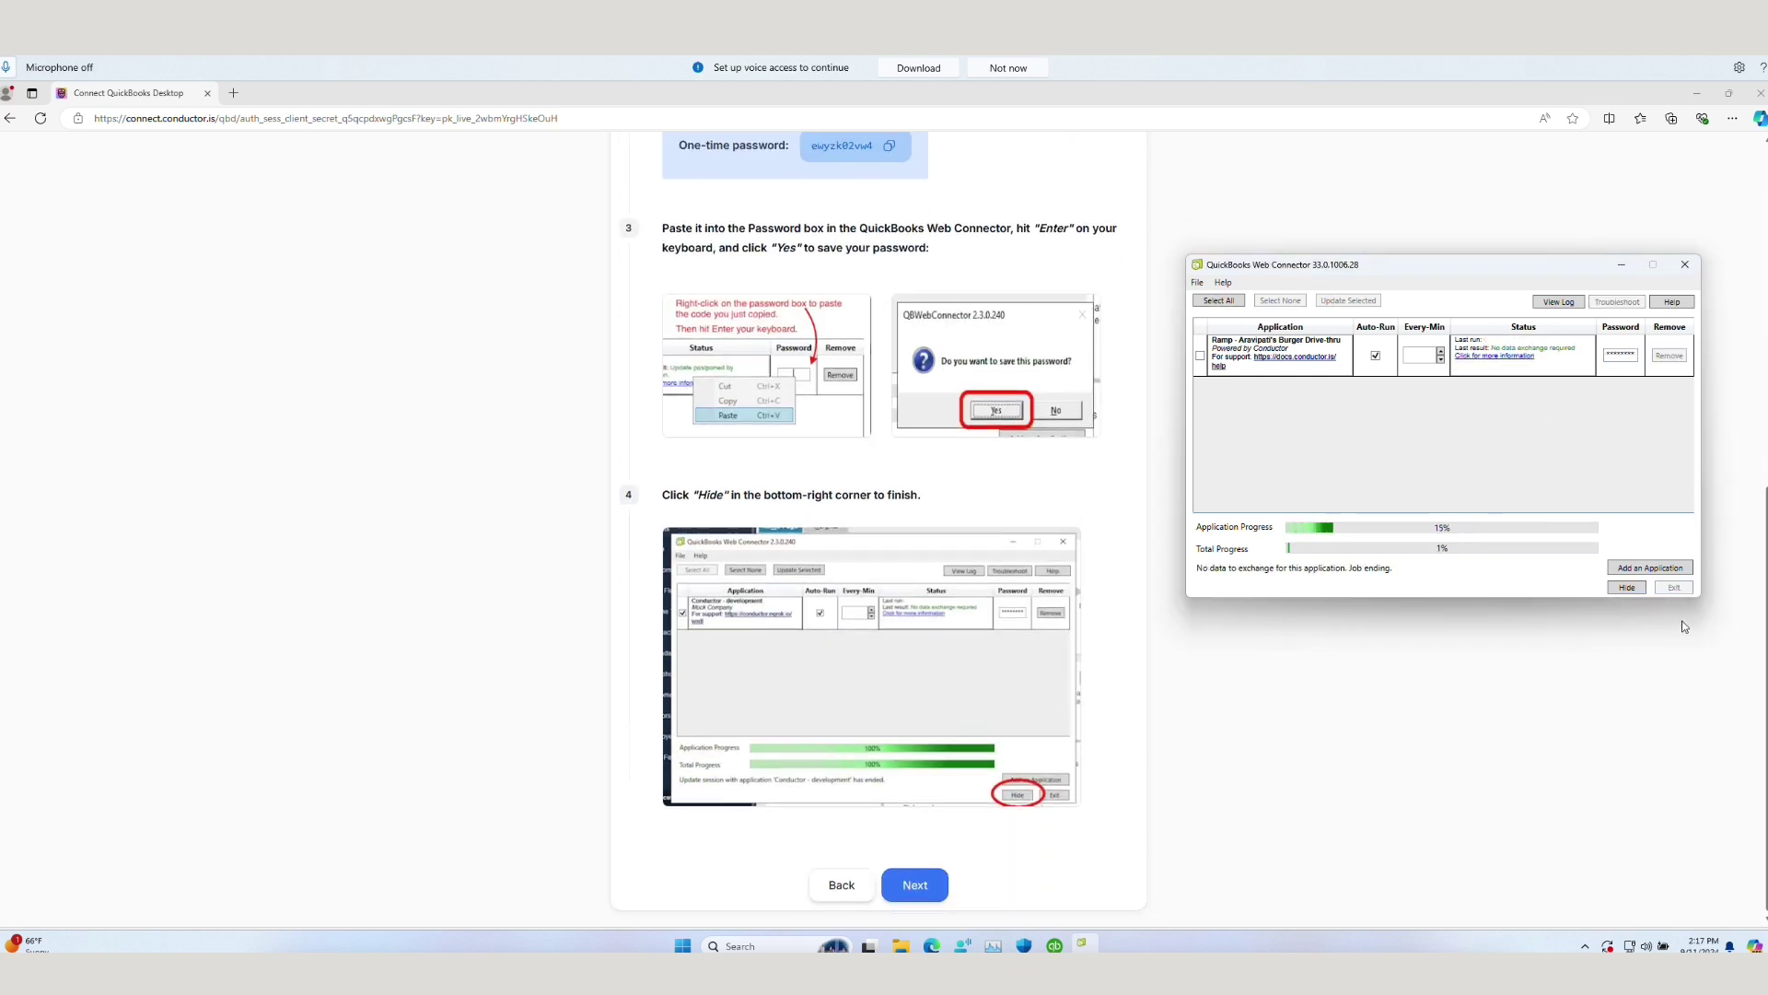
{"action": "left_click", "coordinate": [1625, 587]}
{"action": "left_click", "coordinate": [915, 885]}
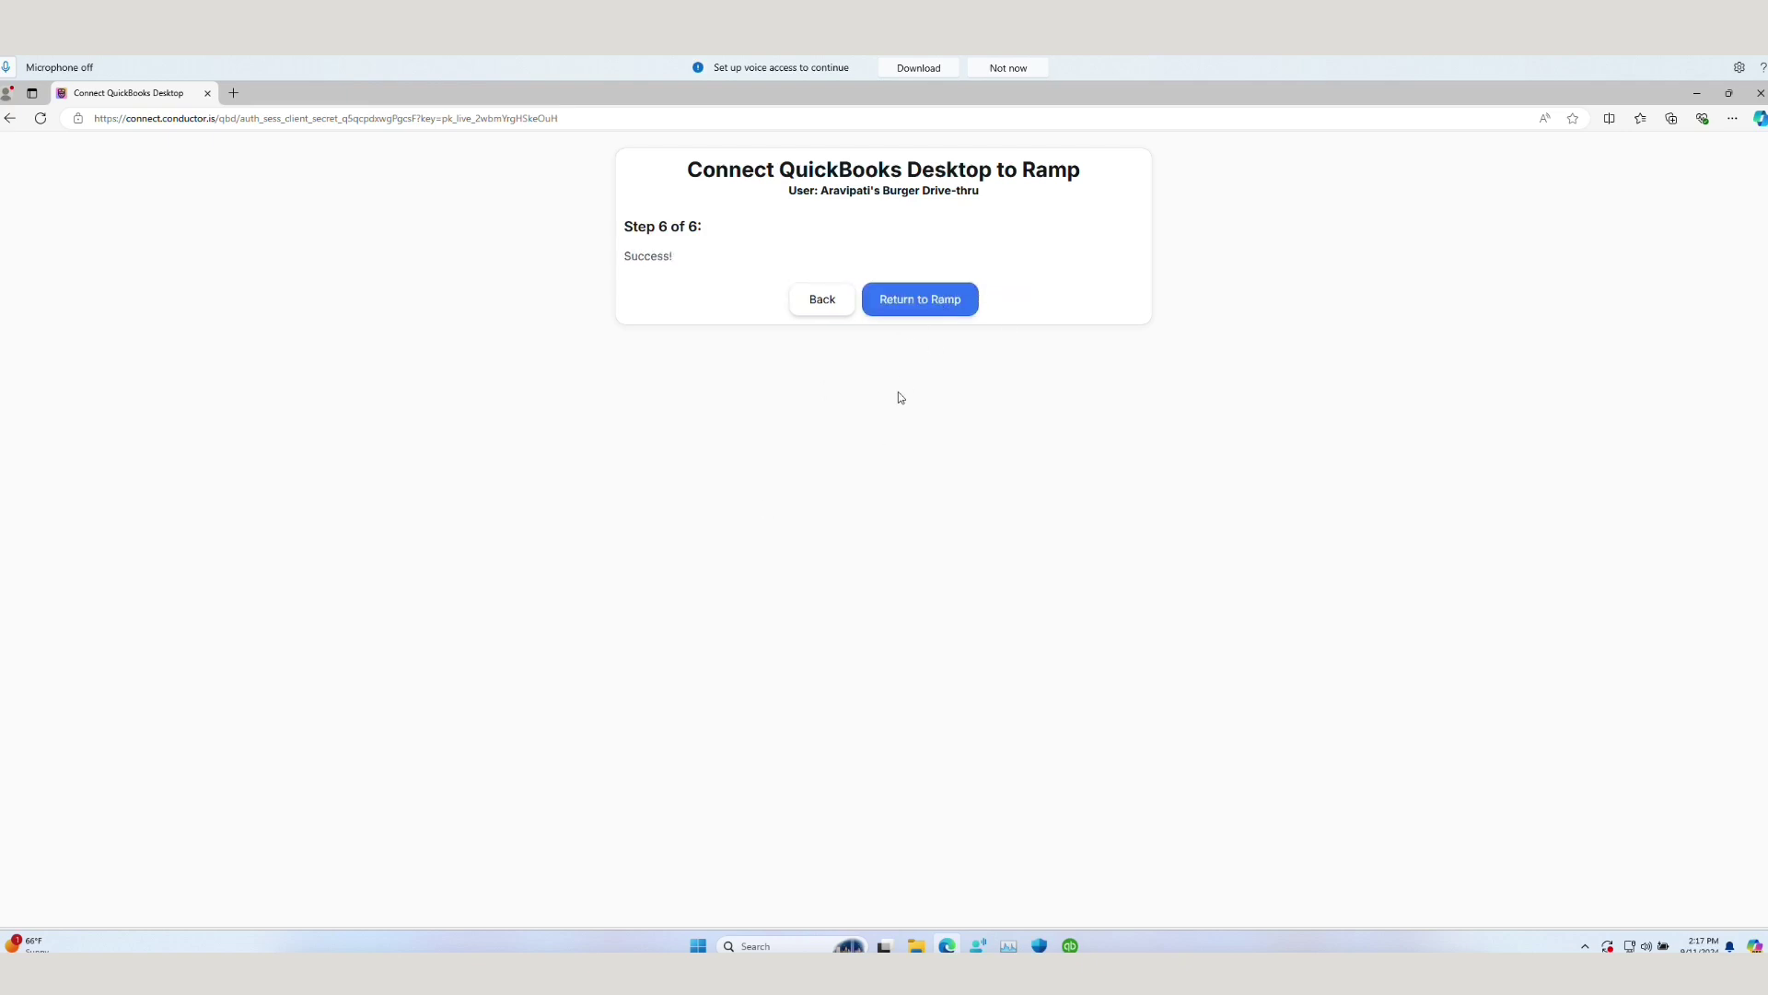
Step: Verify the QuickBooks Desktop connection, then code the first Uber card transaction to 60000 Advertising and Promotion
{"action": "key", "text": "alt+Tab"}
{"action": "left_click", "coordinate": [247, 538]}
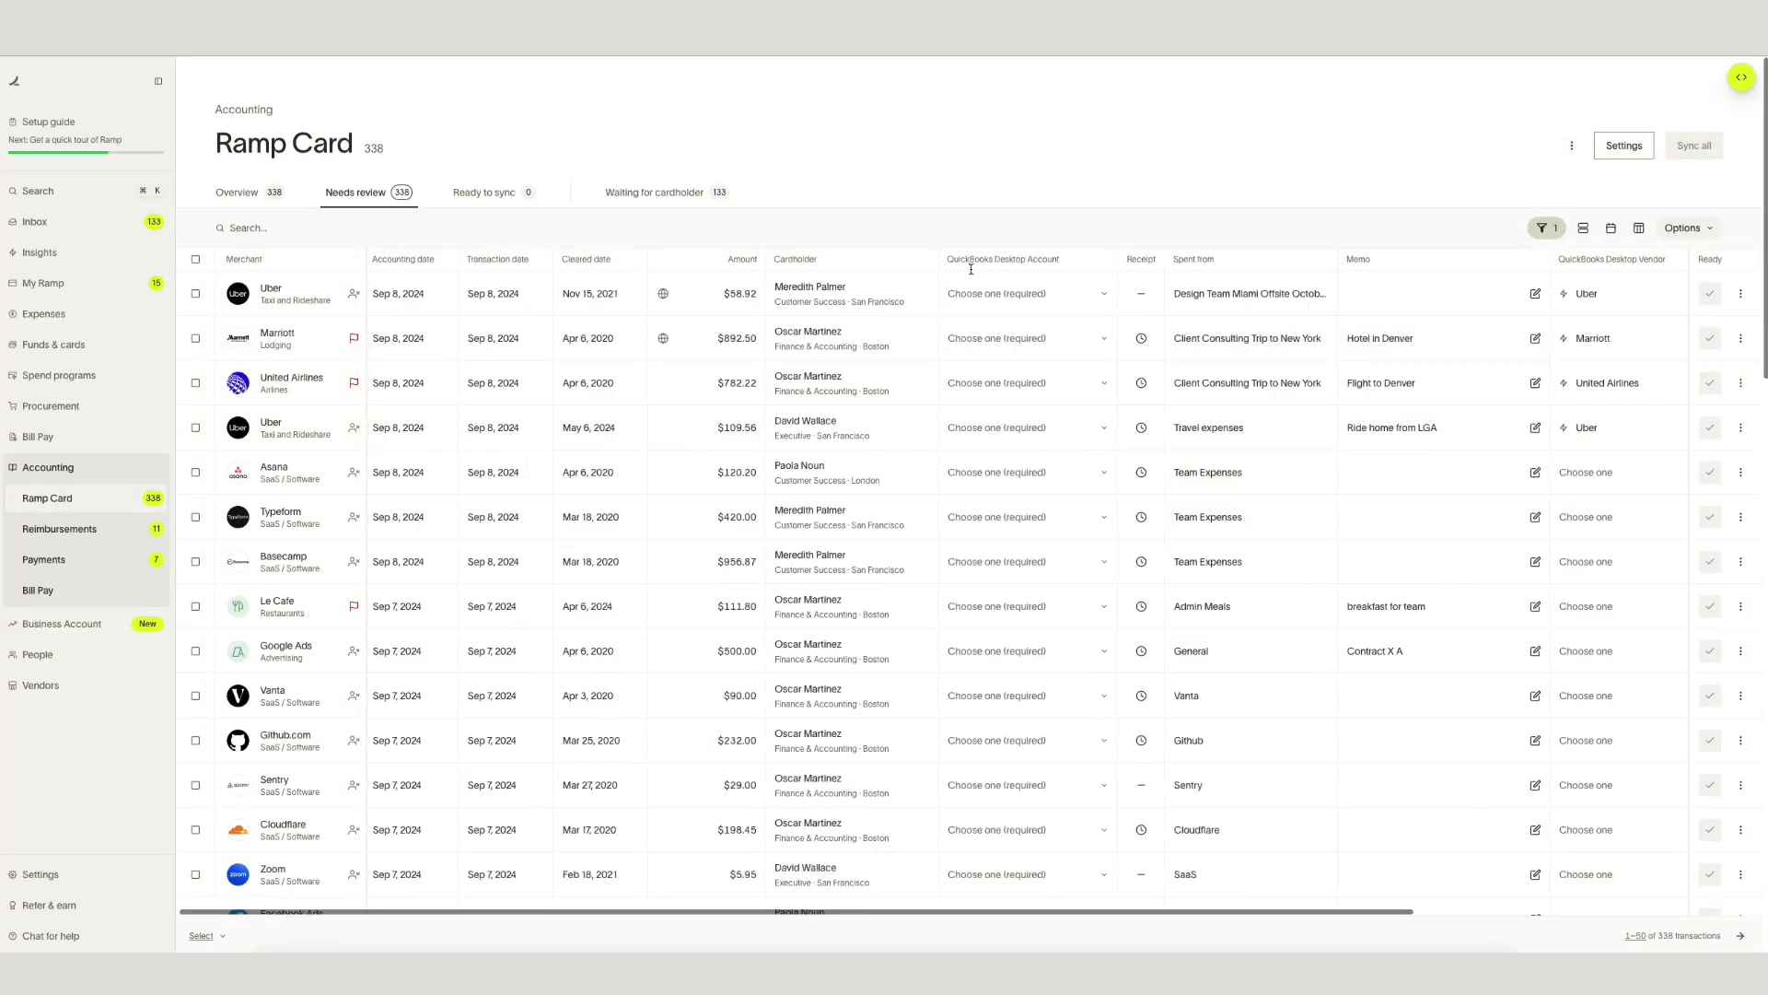
{"action": "left_click", "coordinate": [1029, 293]}
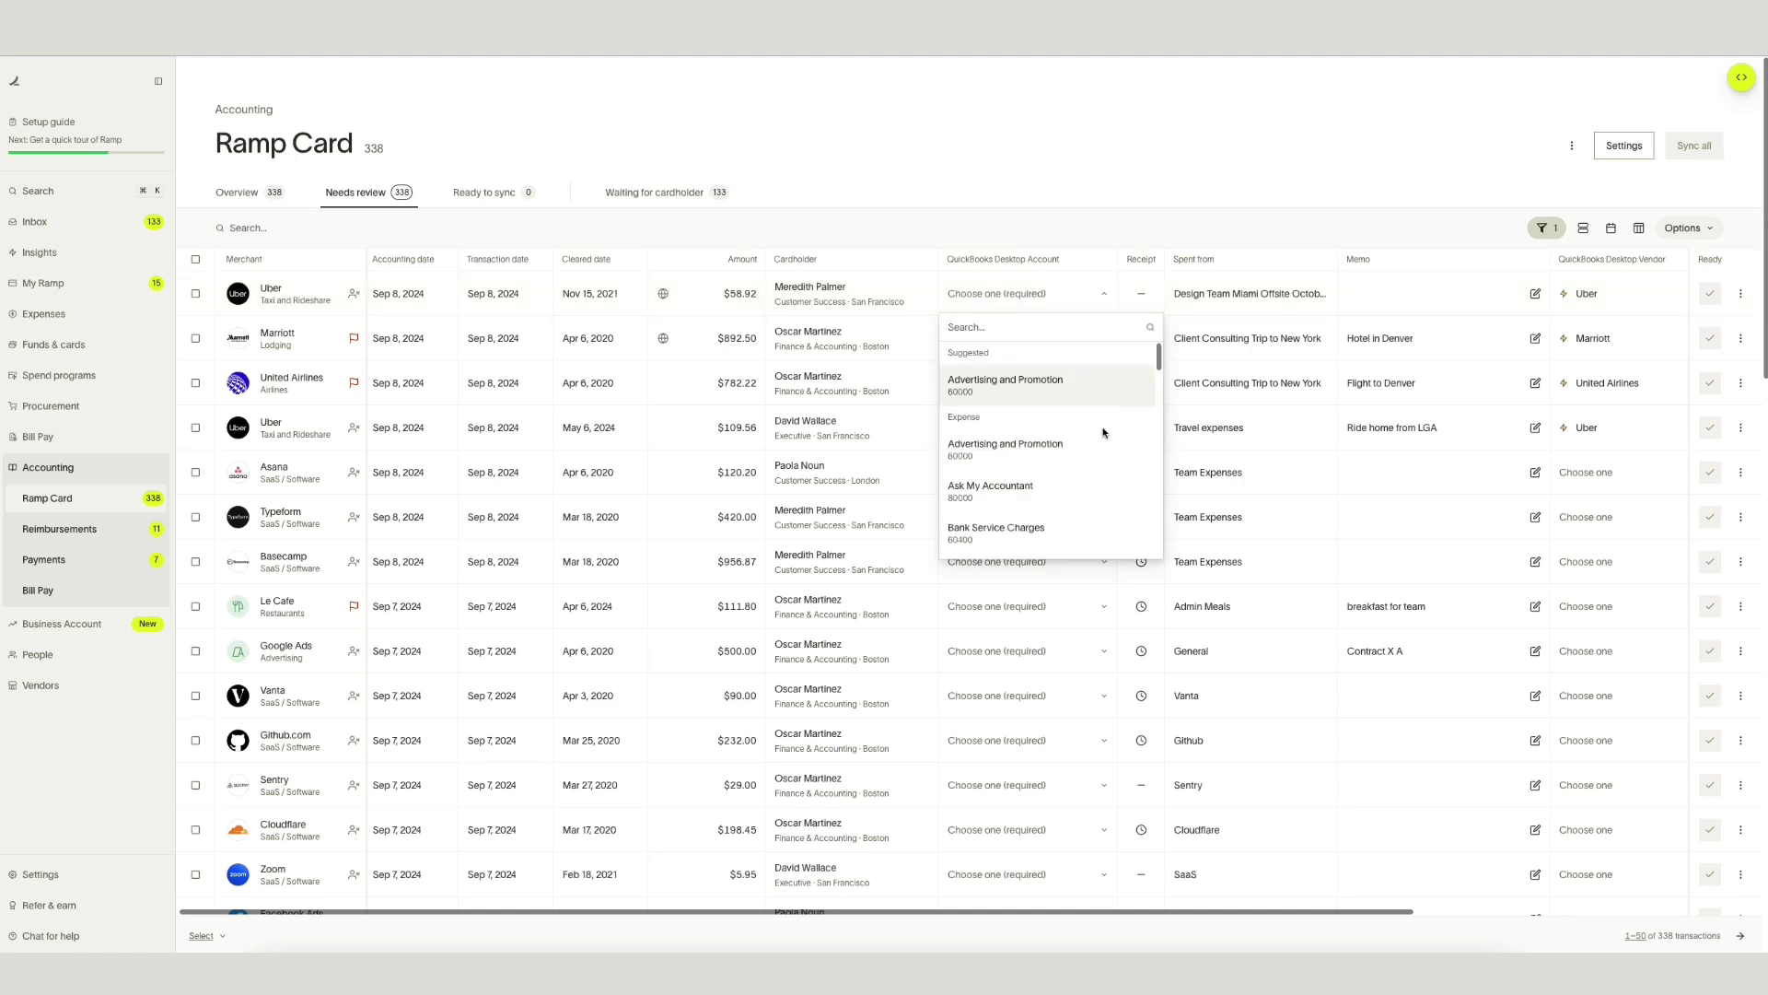
{"action": "left_click", "coordinate": [884, 126]}
{"action": "scroll", "coordinate": [907, 412], "scroll_direction": "right", "scroll_amount": 3}
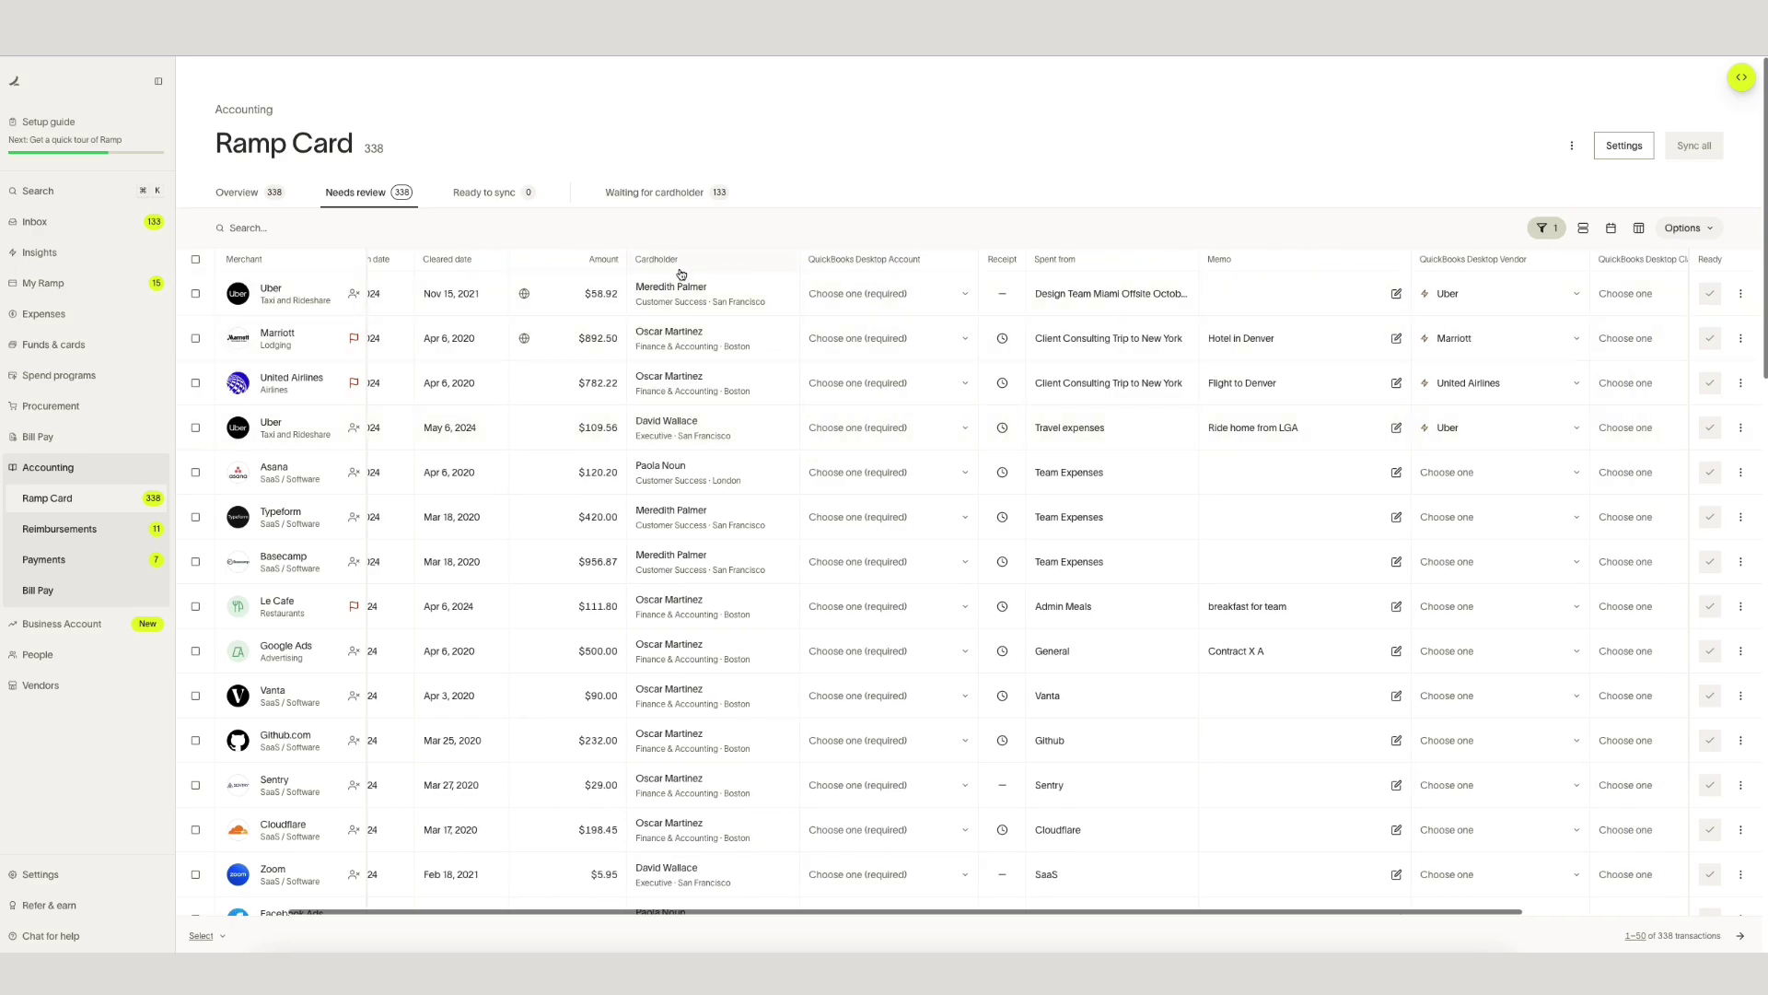
{"action": "left_click", "coordinate": [947, 289]}
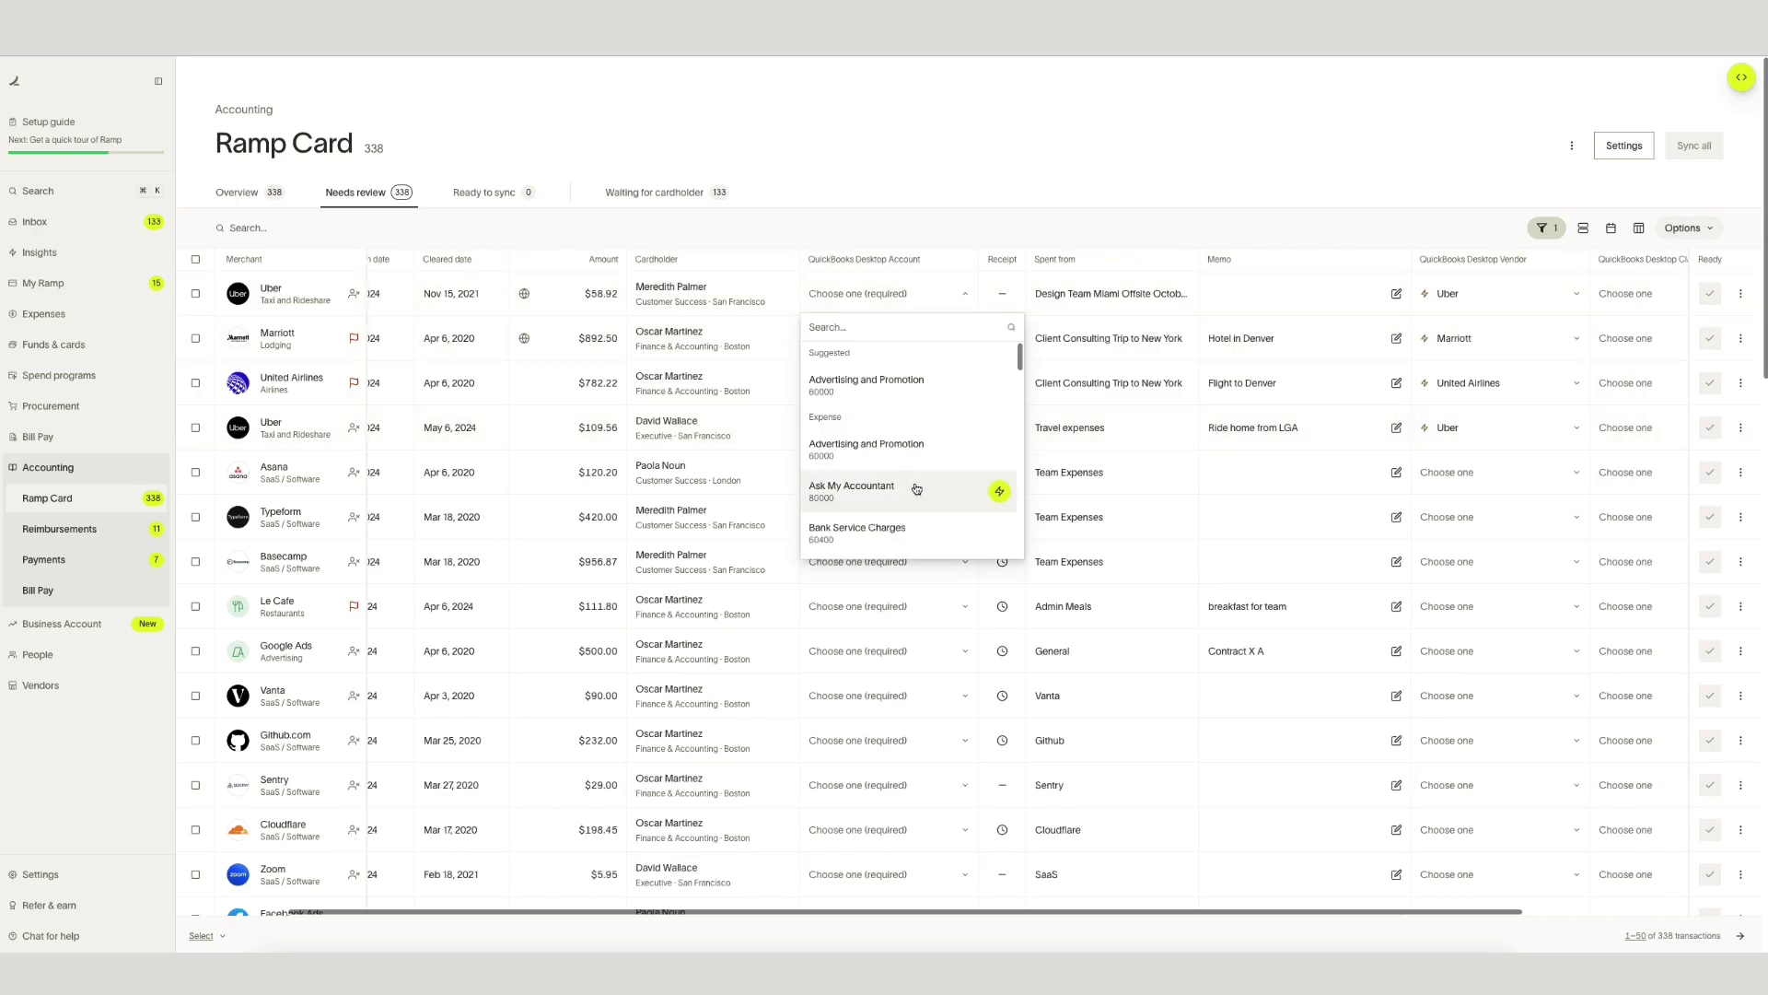
{"action": "scroll", "coordinate": [908, 485], "scroll_direction": "down", "scroll_amount": 3}
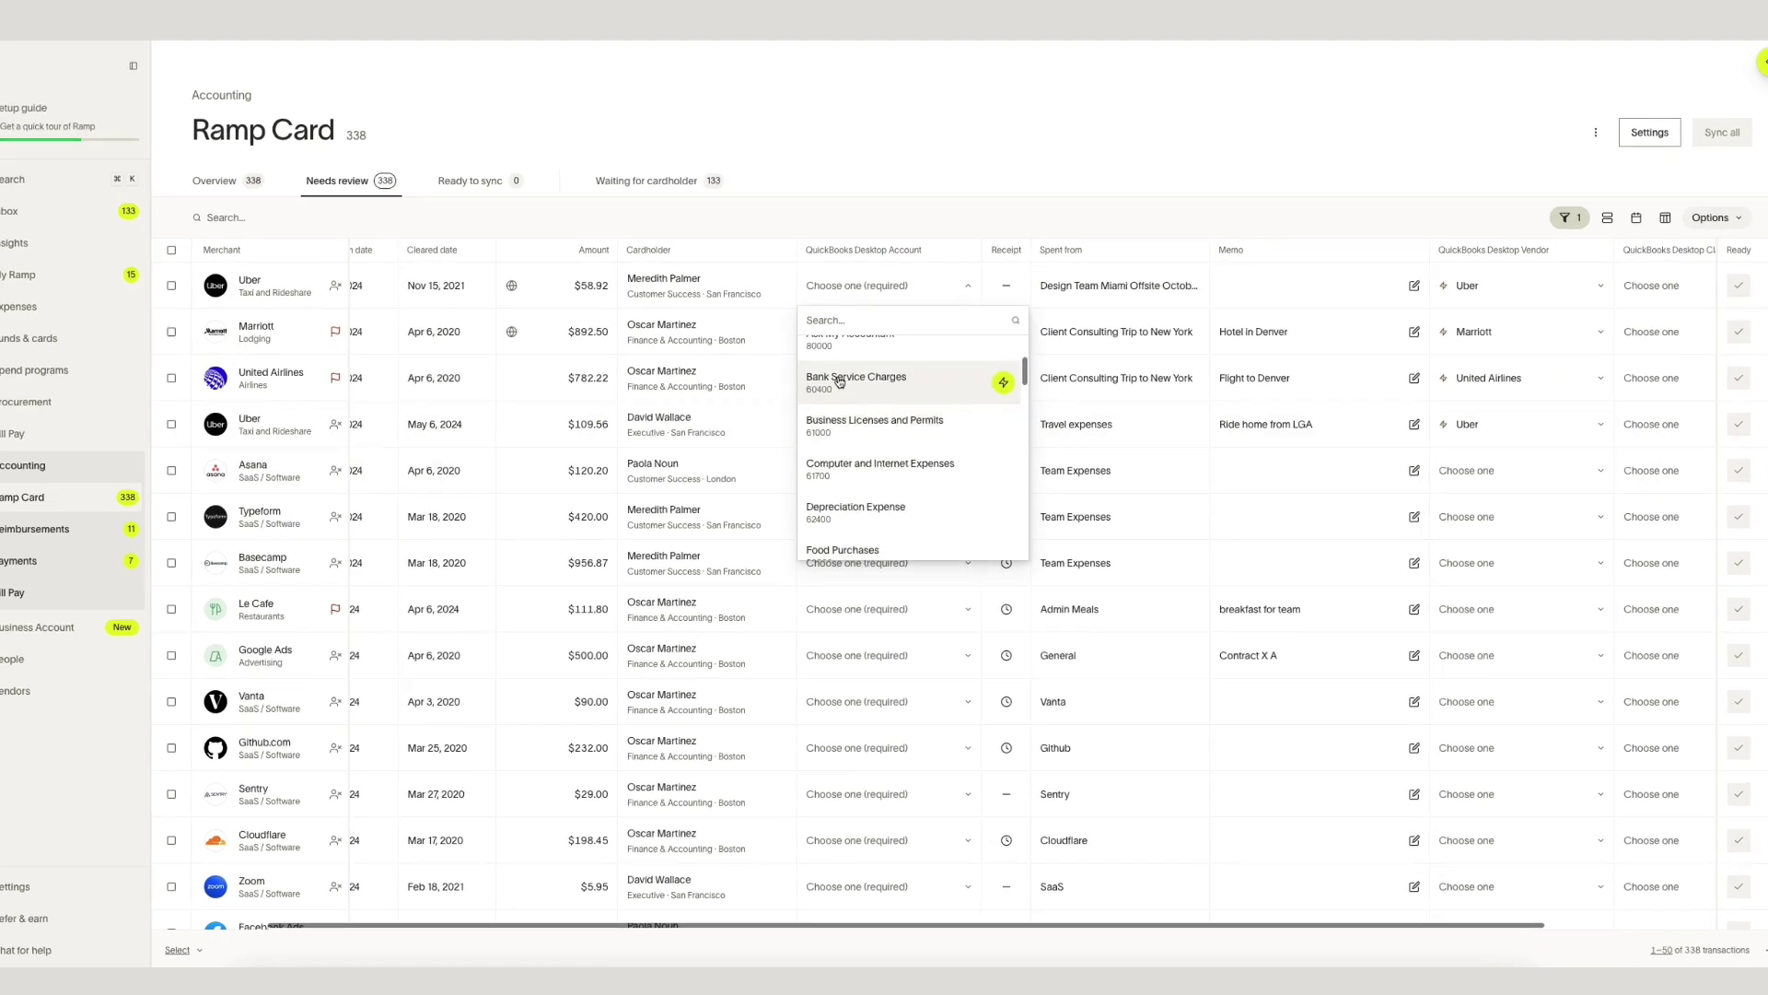
{"action": "scroll", "coordinate": [840, 381], "scroll_direction": "up", "scroll_amount": 3}
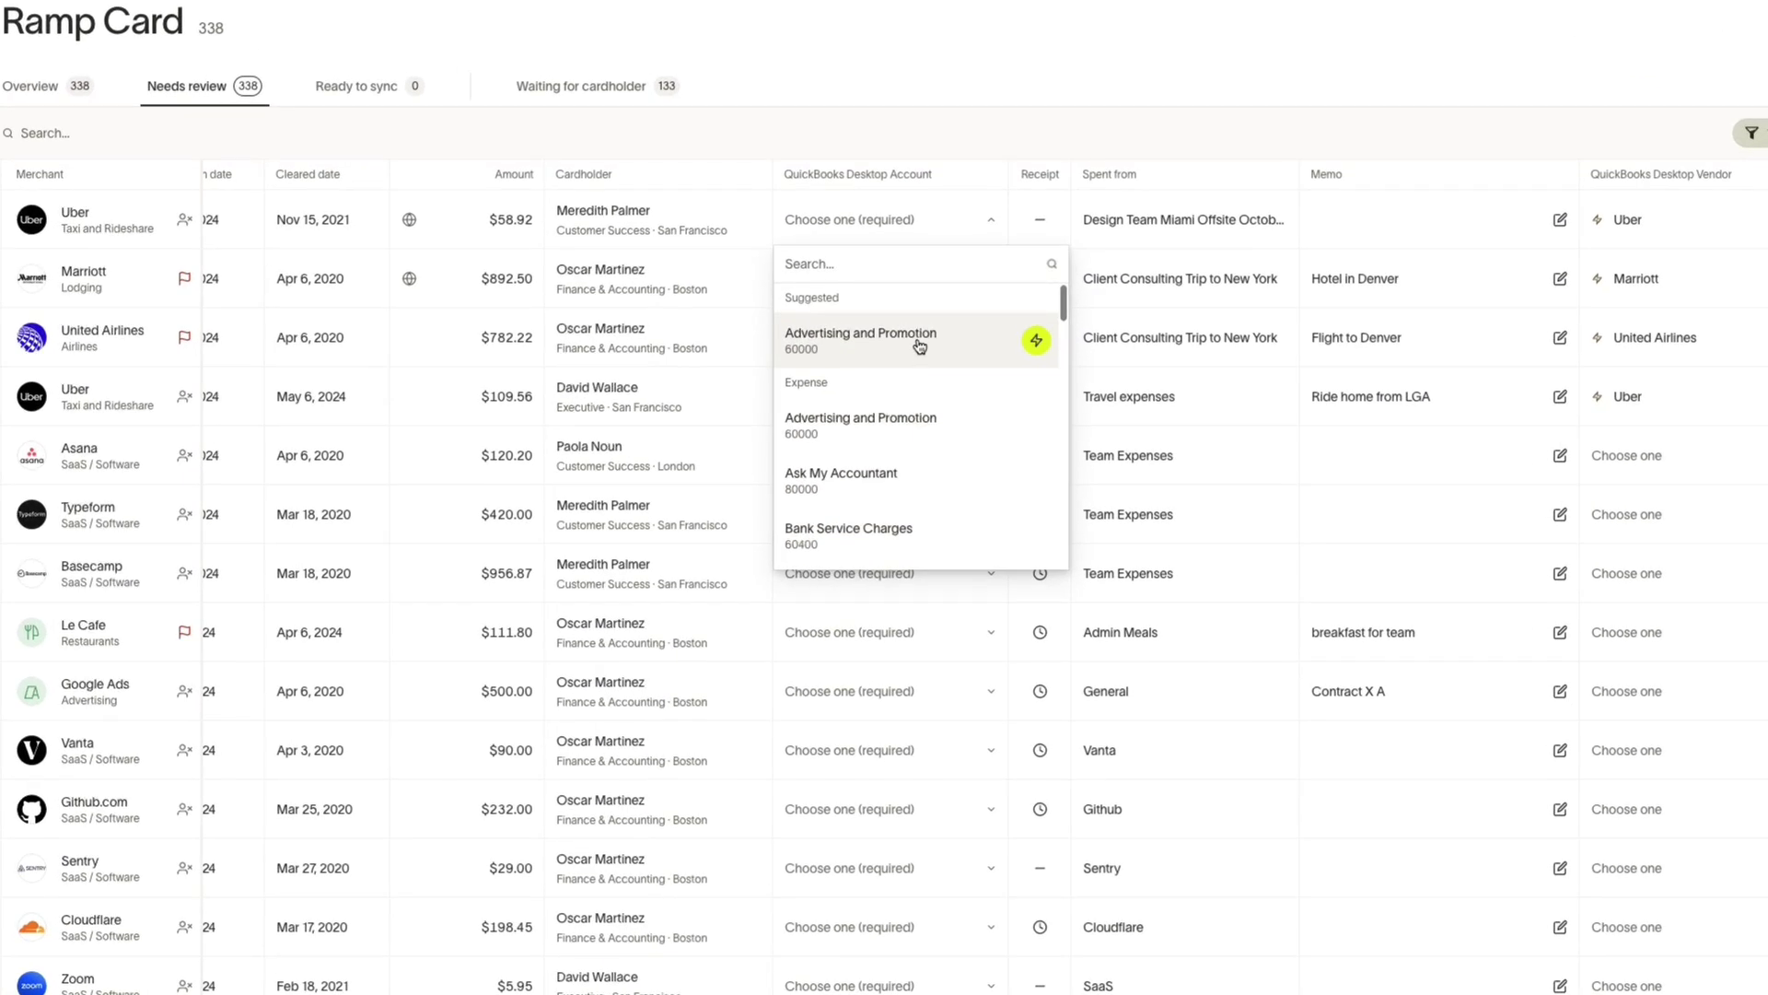
{"action": "left_click", "coordinate": [912, 381]}
Step: Give the Uber charge class Science, a customer and billable, and mark it ready
{"action": "scroll", "coordinate": [1140, 439], "scroll_direction": "right", "scroll_amount": 3}
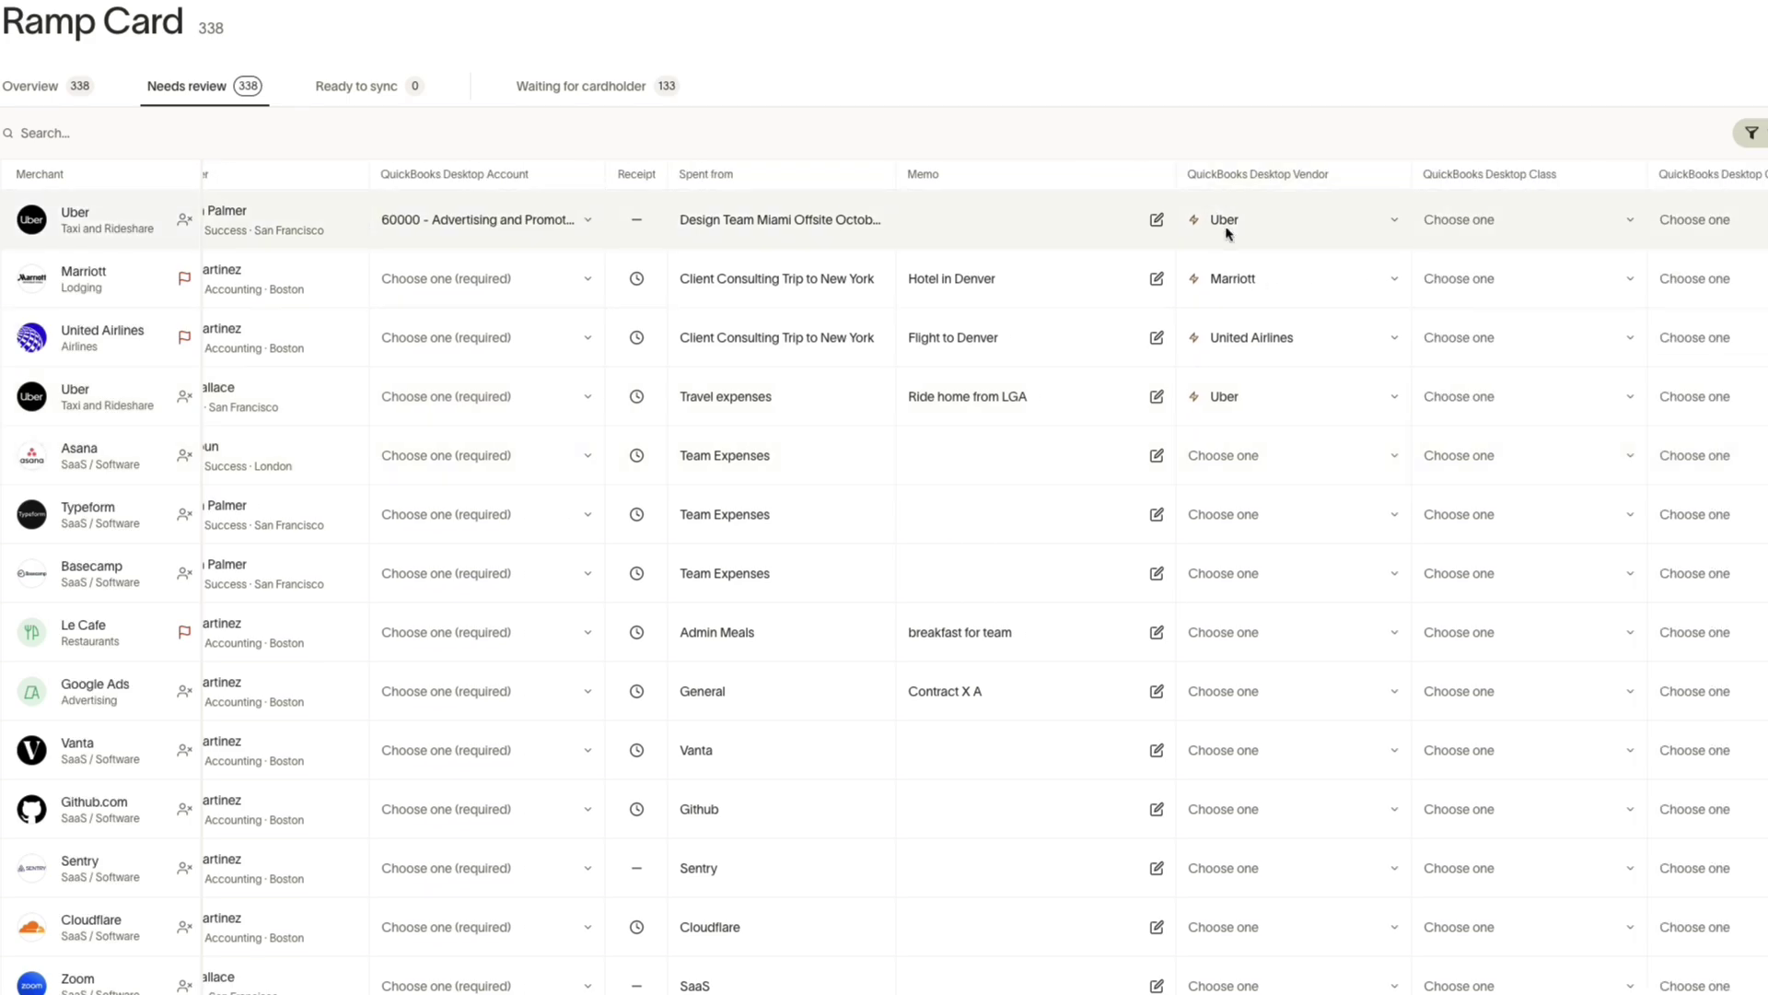
{"action": "left_click", "coordinate": [1526, 219]}
{"action": "left_click", "coordinate": [1519, 347]}
{"action": "left_click", "coordinate": [1750, 223]}
{"action": "left_click", "coordinate": [1706, 338]}
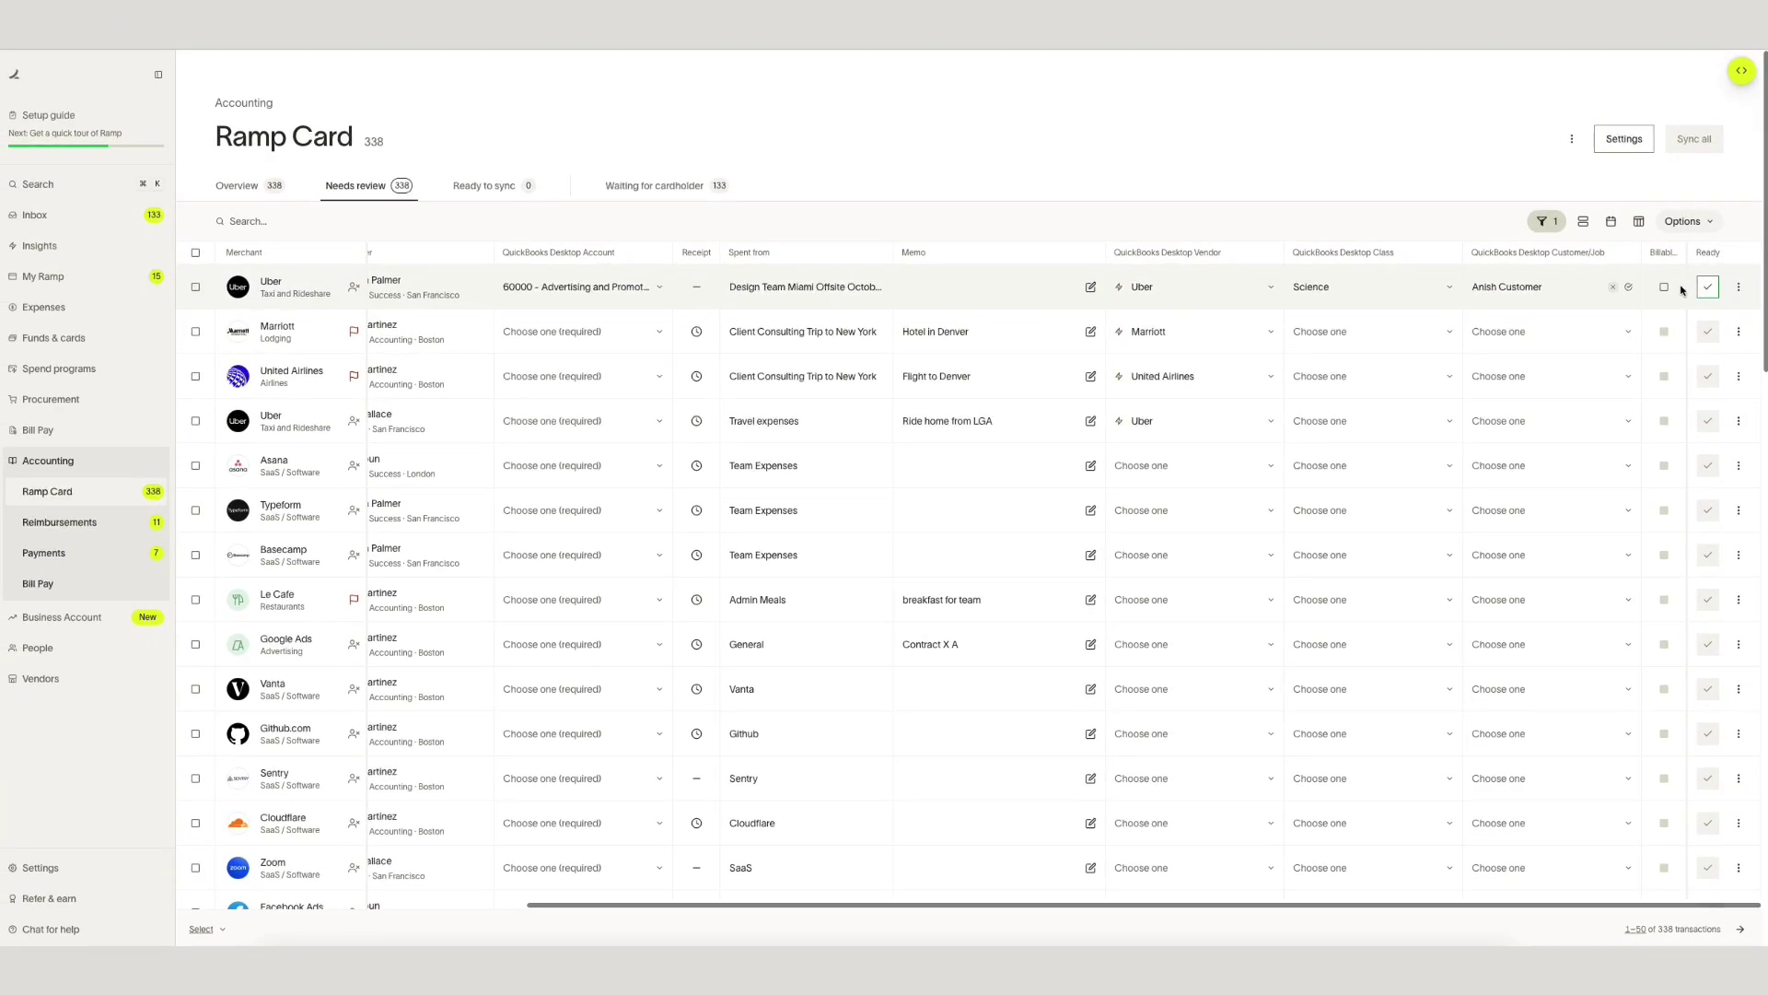
{"action": "left_click", "coordinate": [1664, 290]}
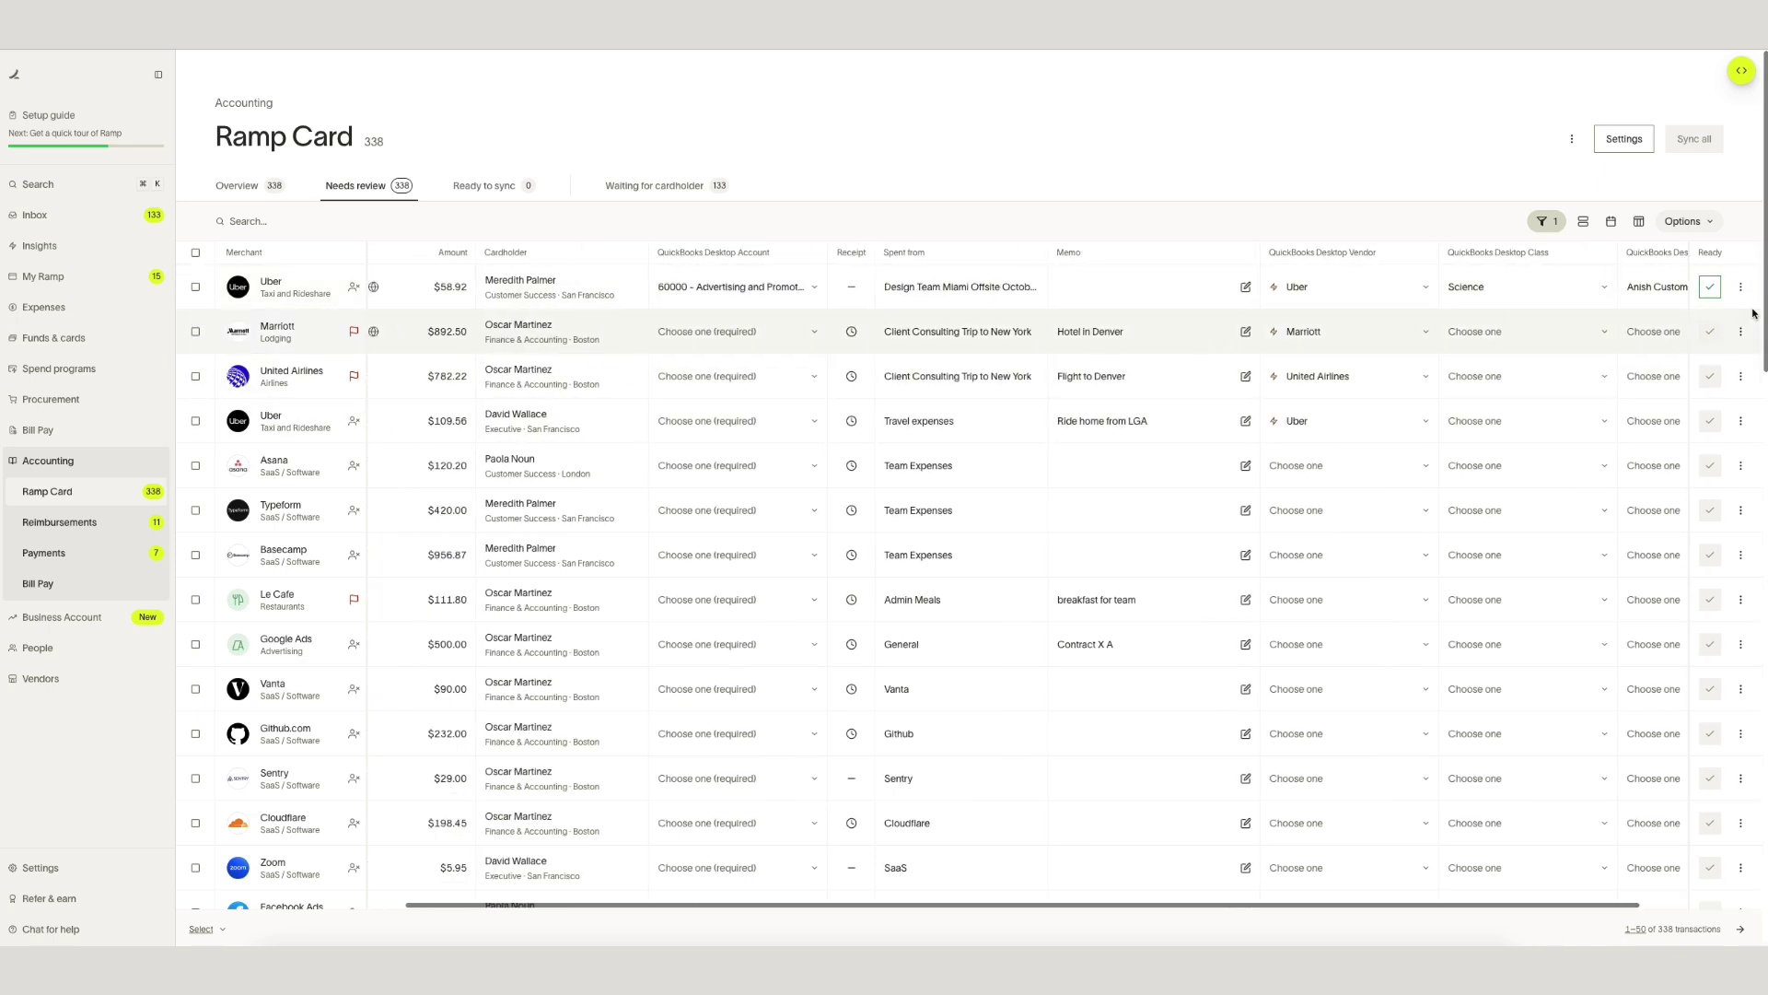
{"action": "left_click", "coordinate": [1708, 286]}
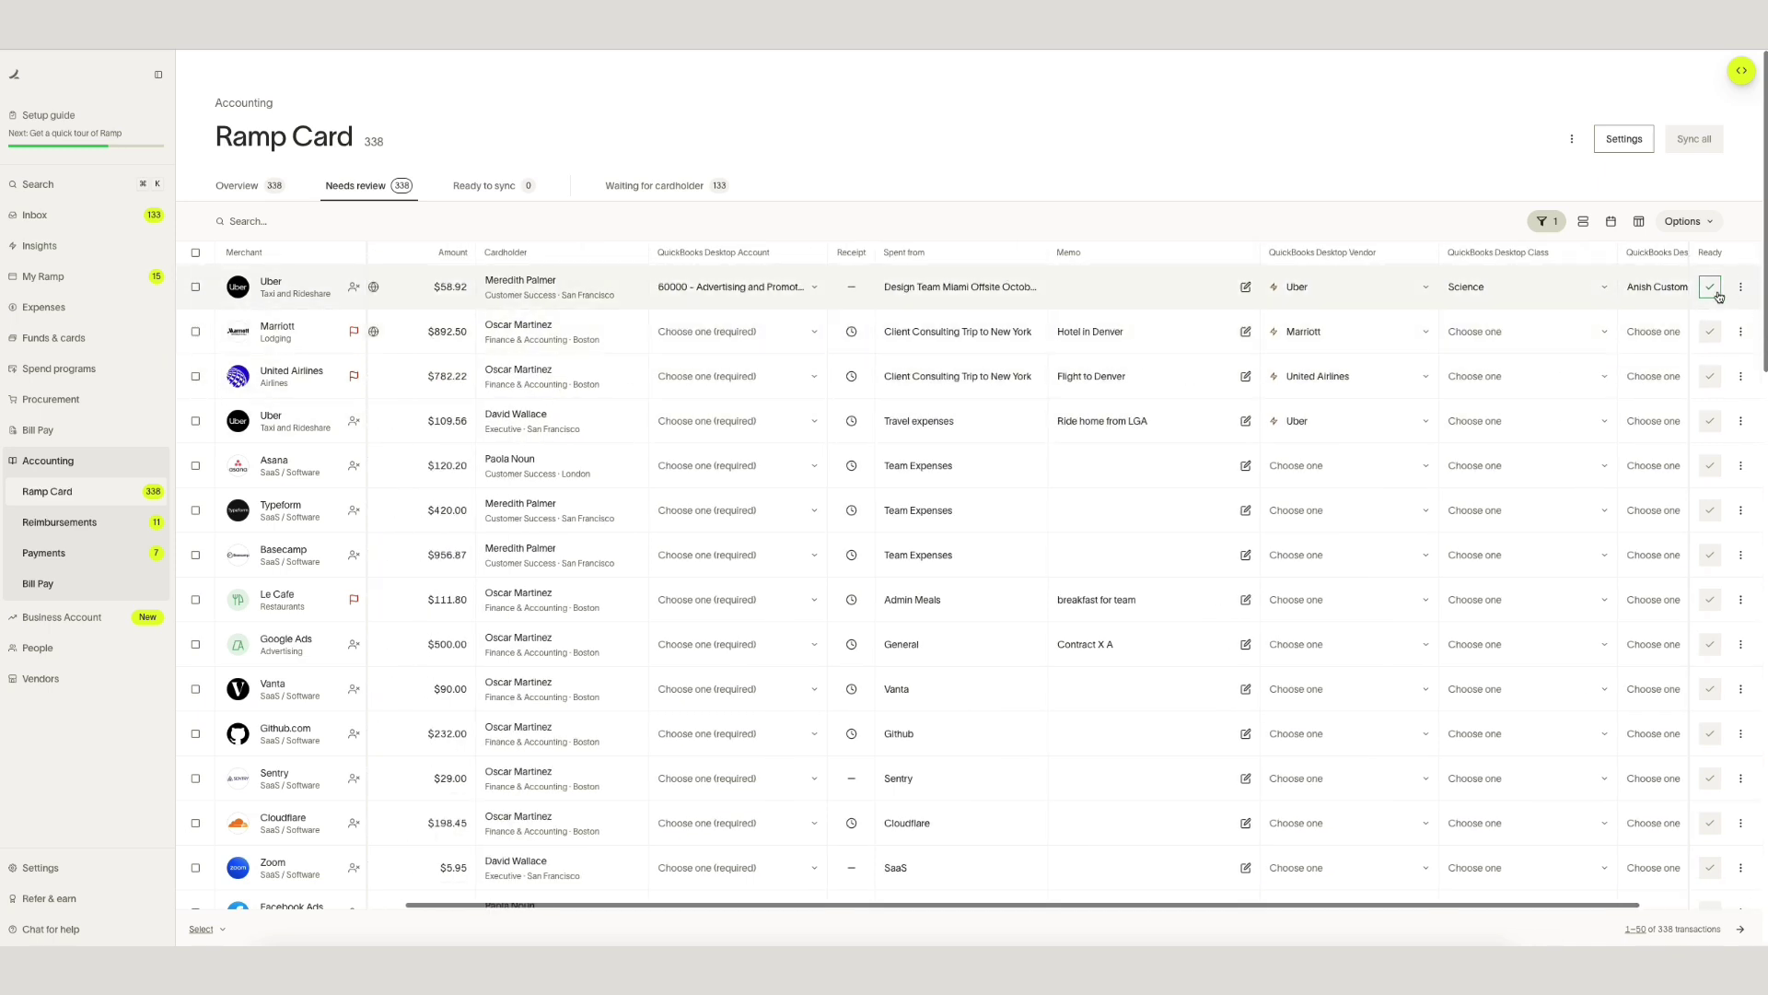
Step: Sync the two ready card transactions to QuickBooks Desktop
{"action": "left_click", "coordinate": [522, 187]}
{"action": "scroll", "coordinate": [1334, 292], "scroll_direction": "right", "scroll_amount": 3}
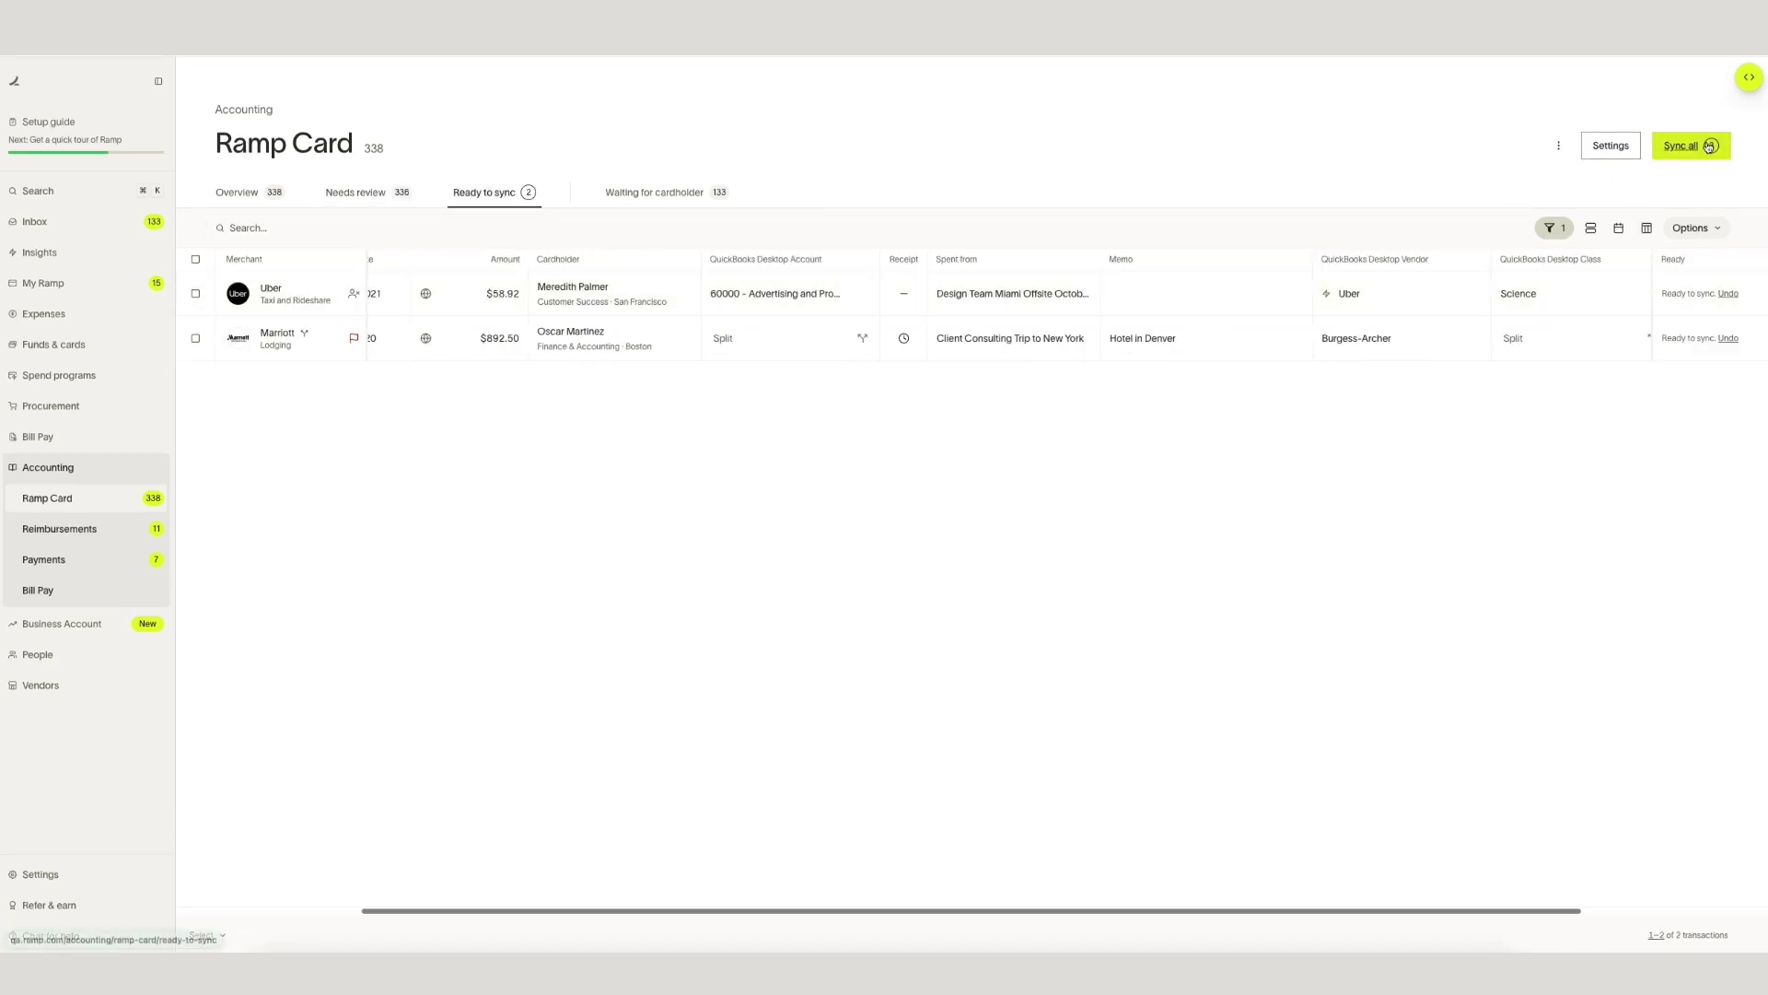
{"action": "left_click", "coordinate": [1678, 147]}
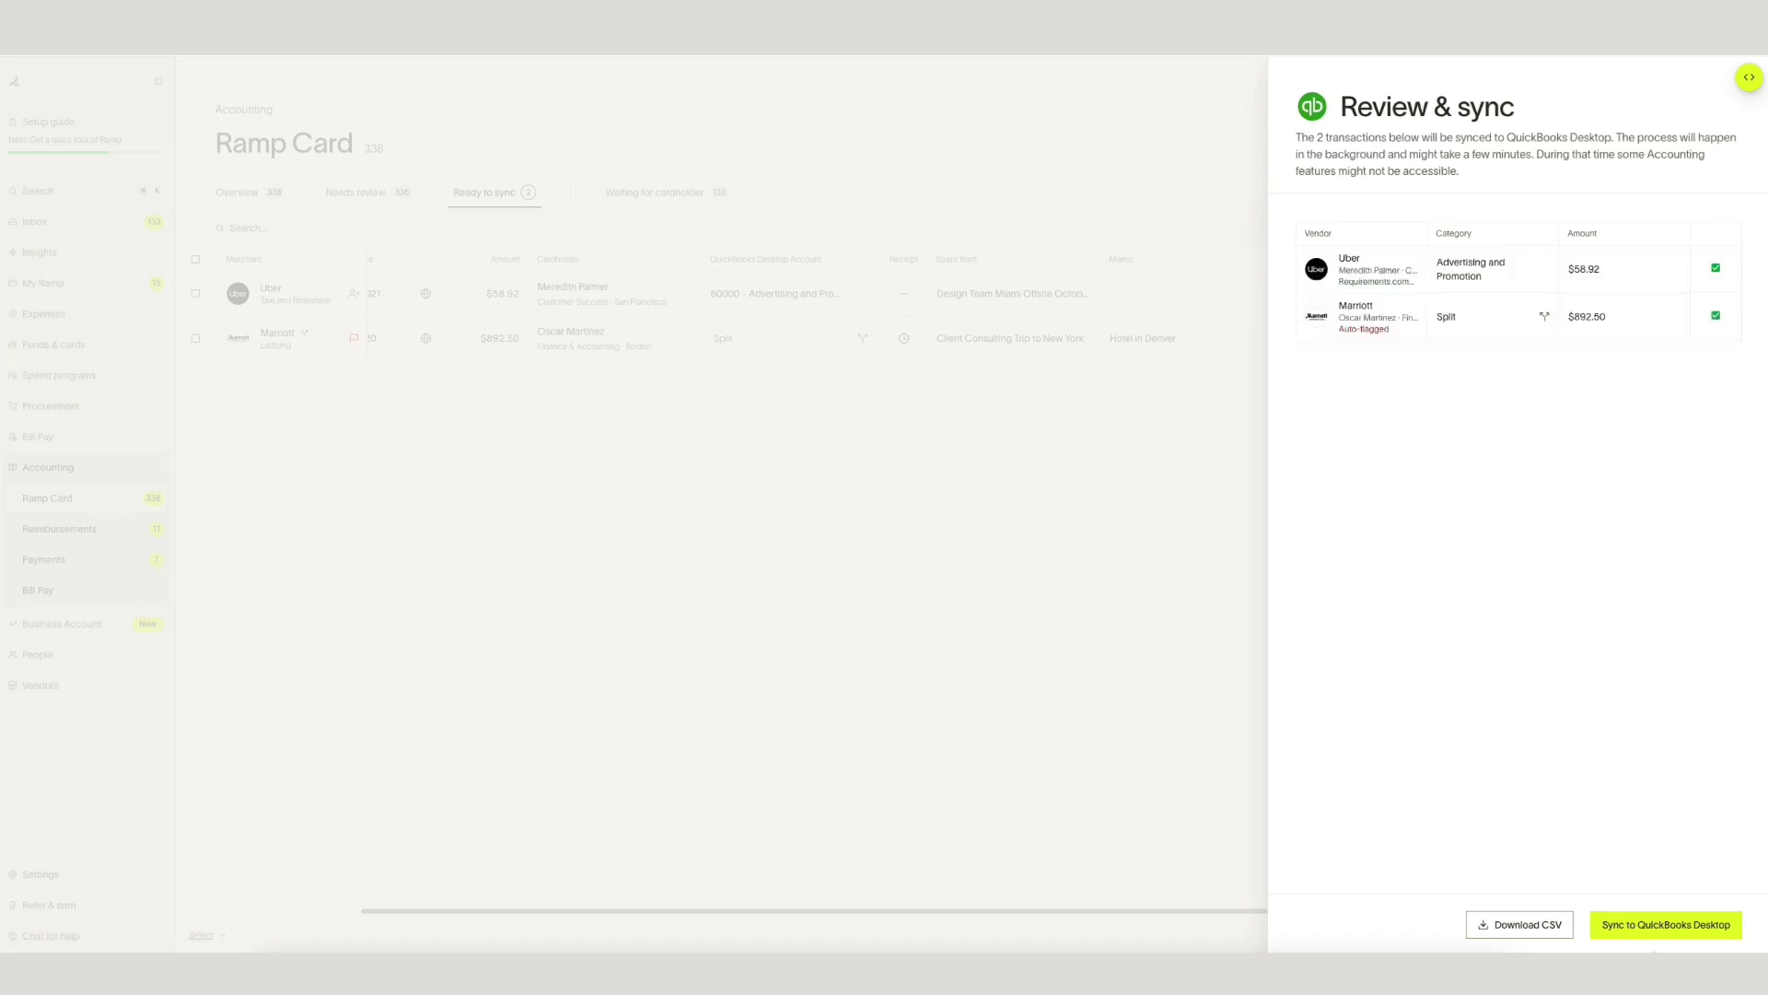
{"action": "left_click", "coordinate": [1646, 925]}
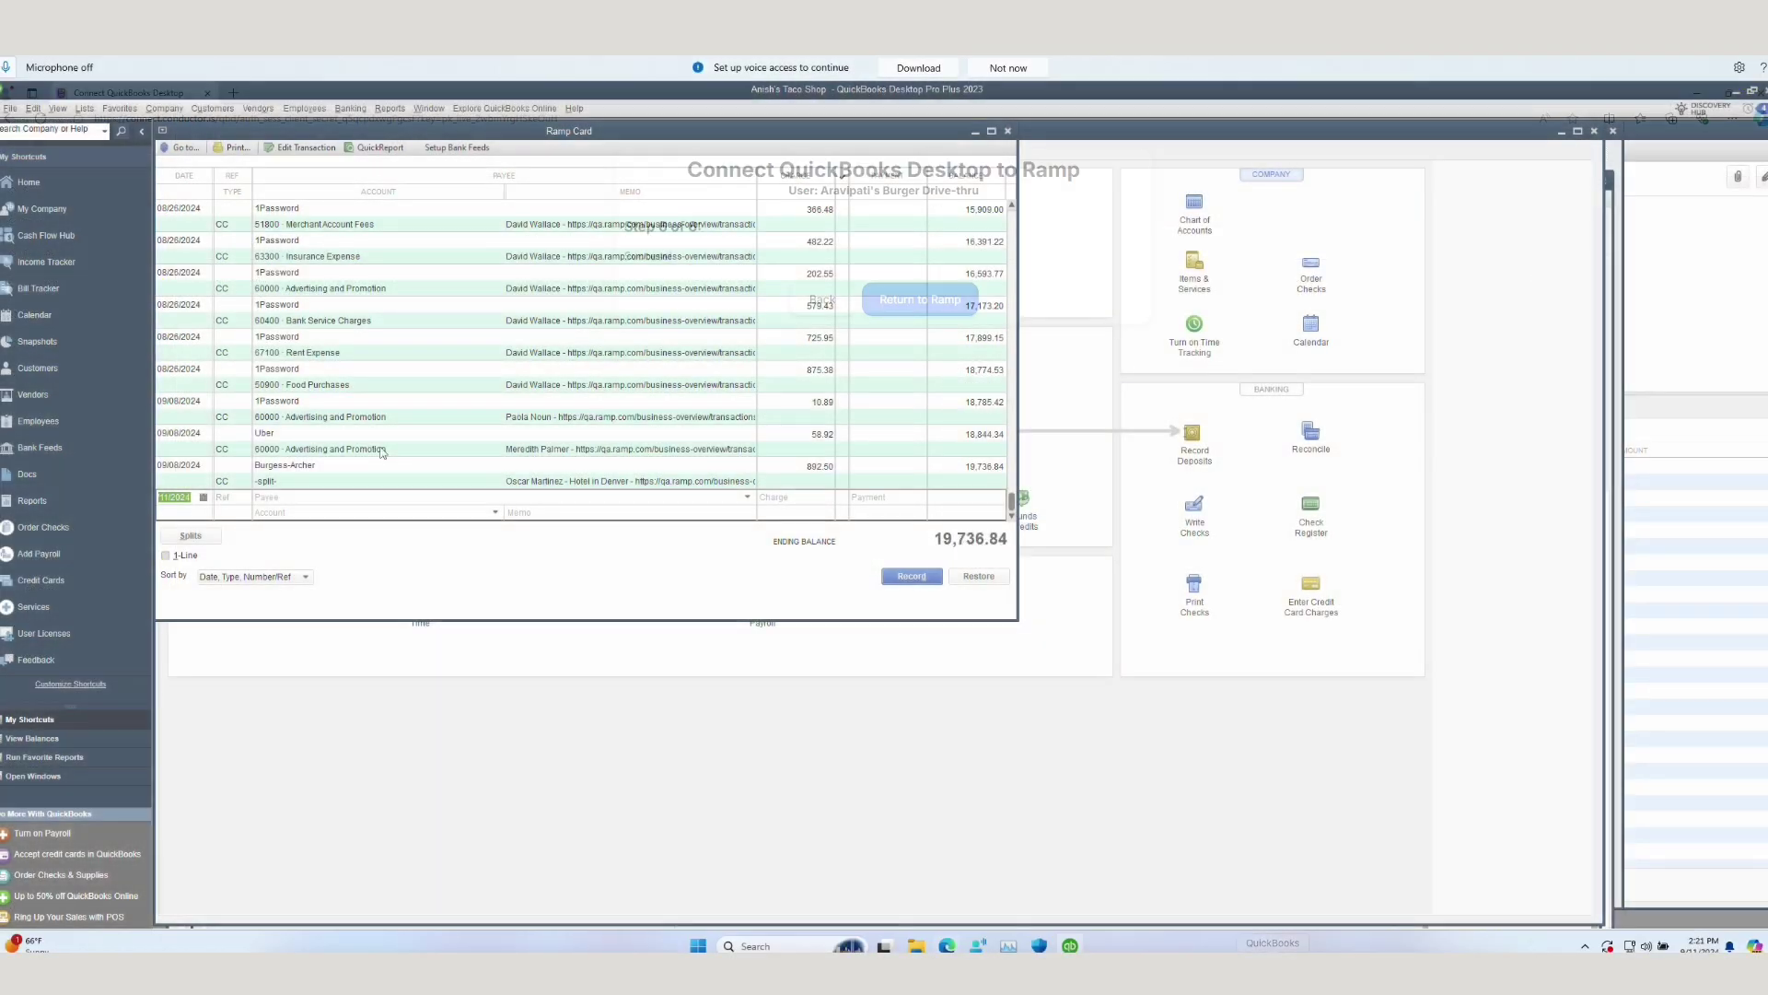
Step: Open the 58.92 Uber charge in QuickBooks and check its account, class, customer and memo
{"action": "left_click", "coordinate": [187, 433]}
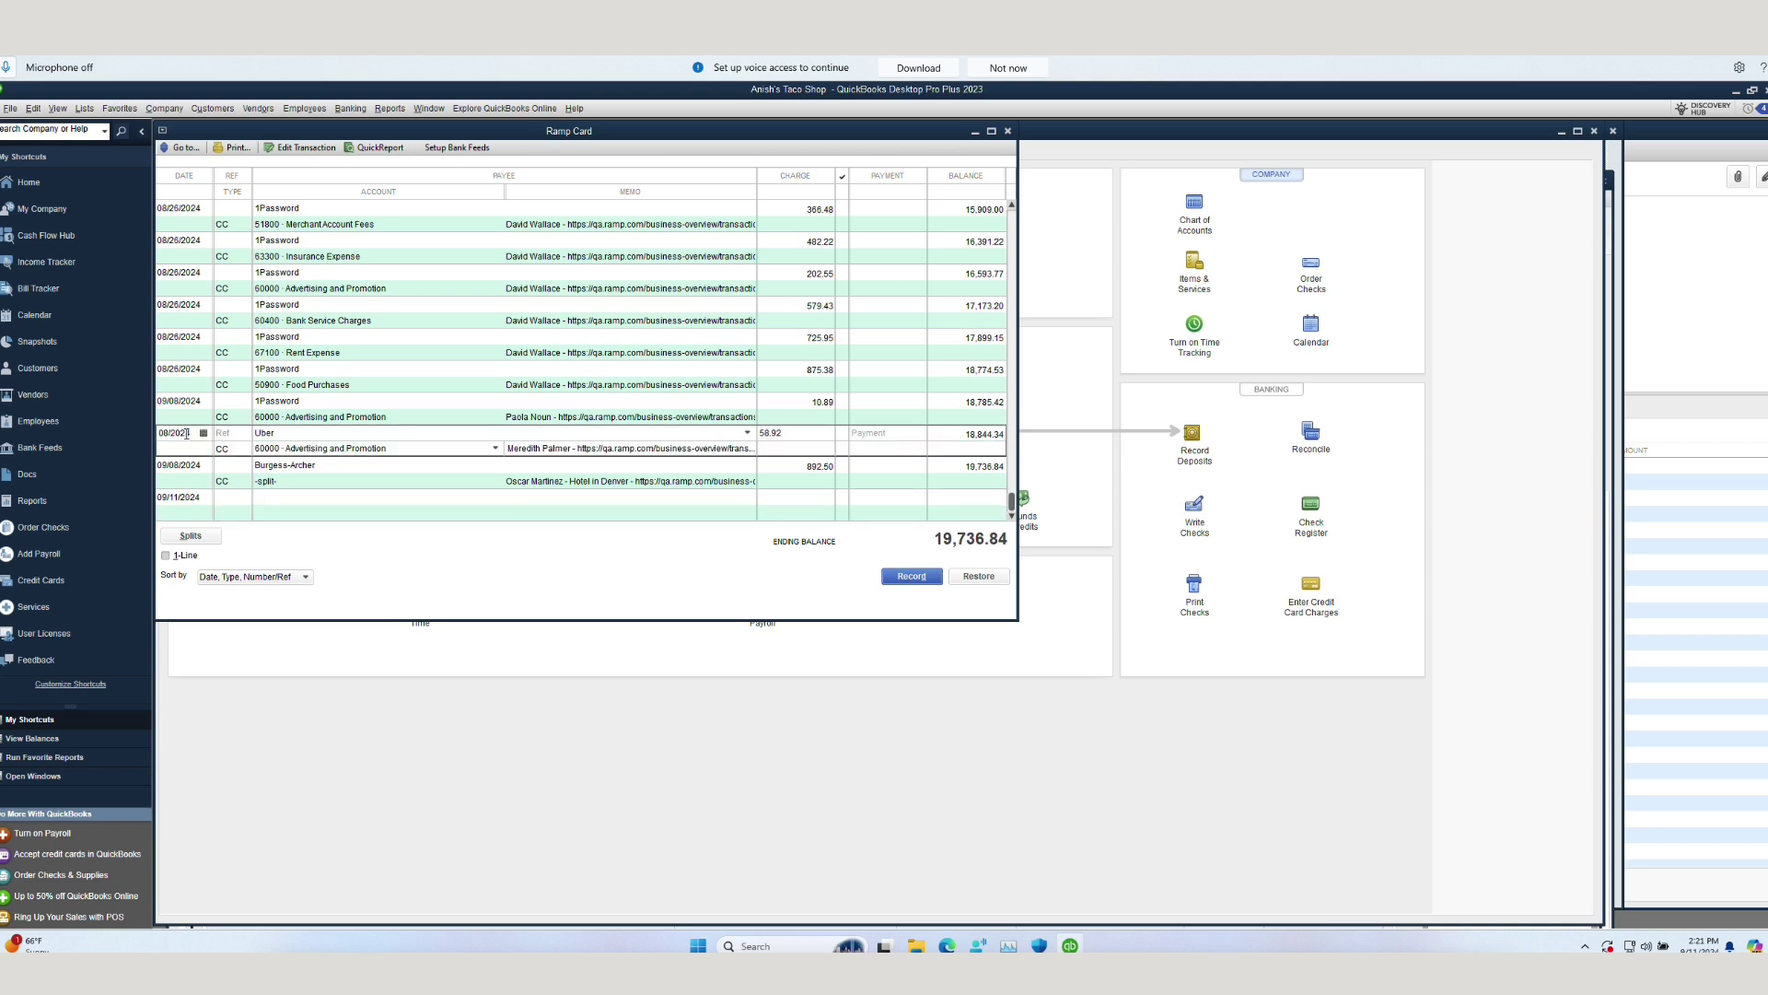
{"action": "right_click", "coordinate": [187, 433]}
{"action": "left_click", "coordinate": [258, 571]}
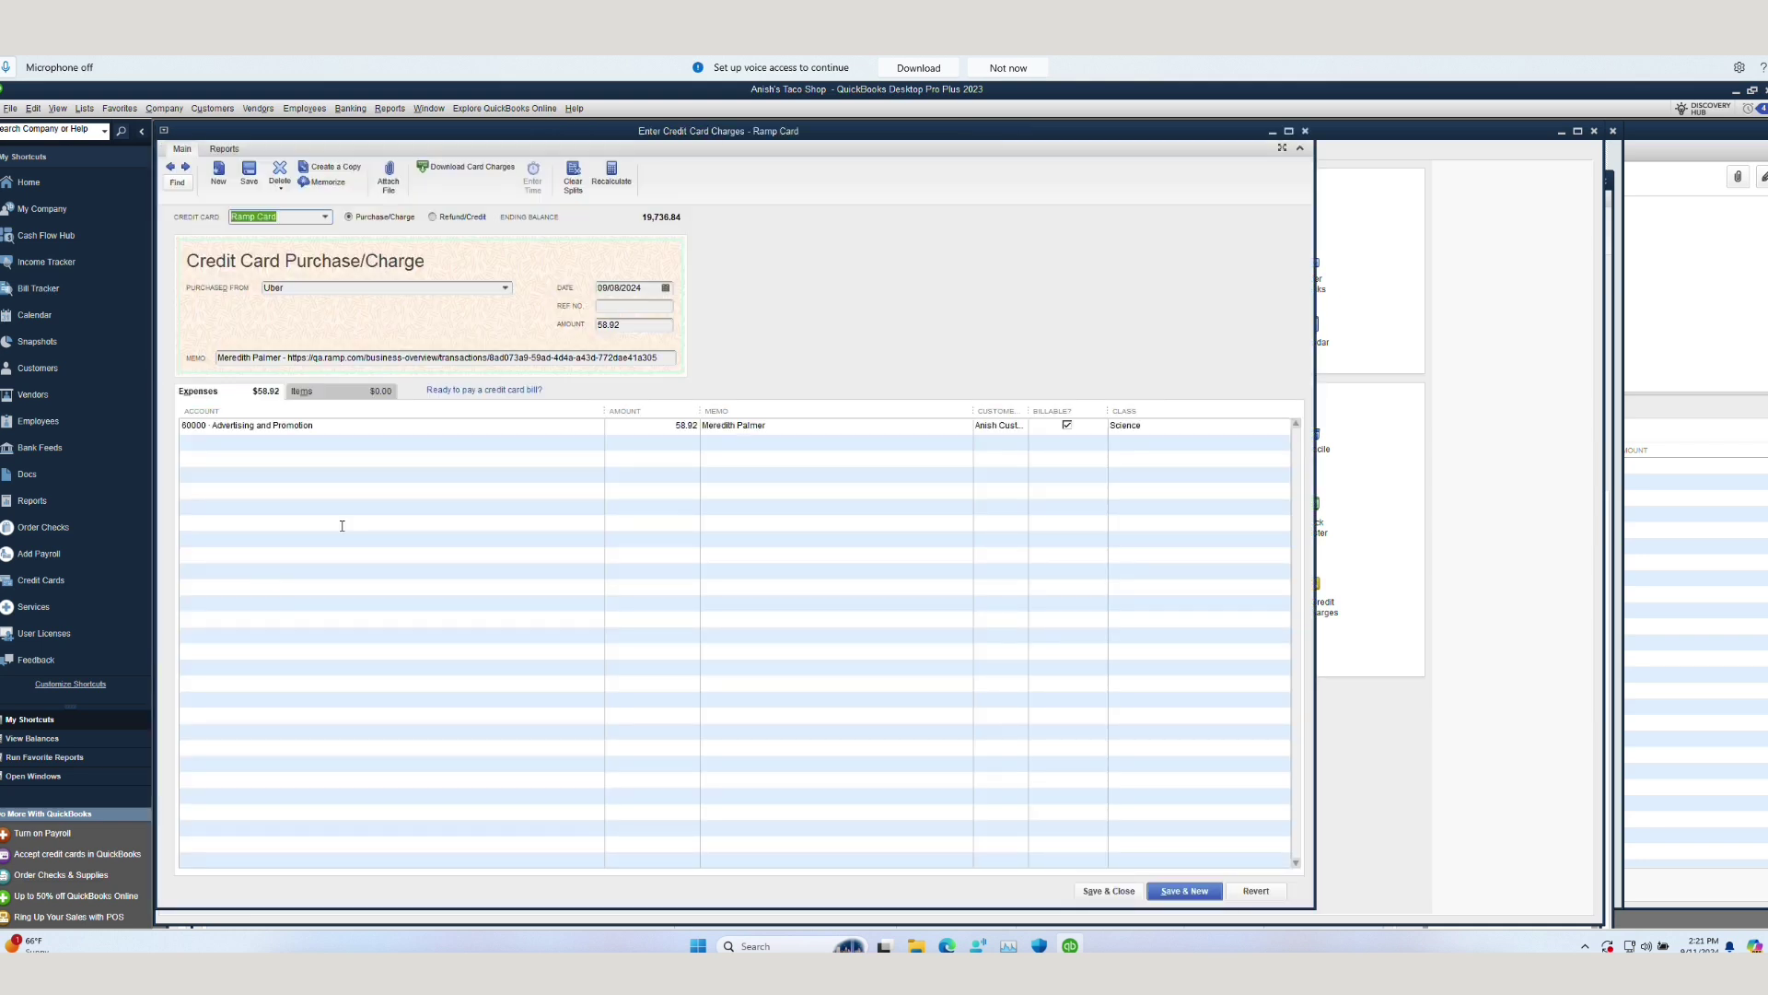
{"action": "left_click", "coordinate": [338, 427]}
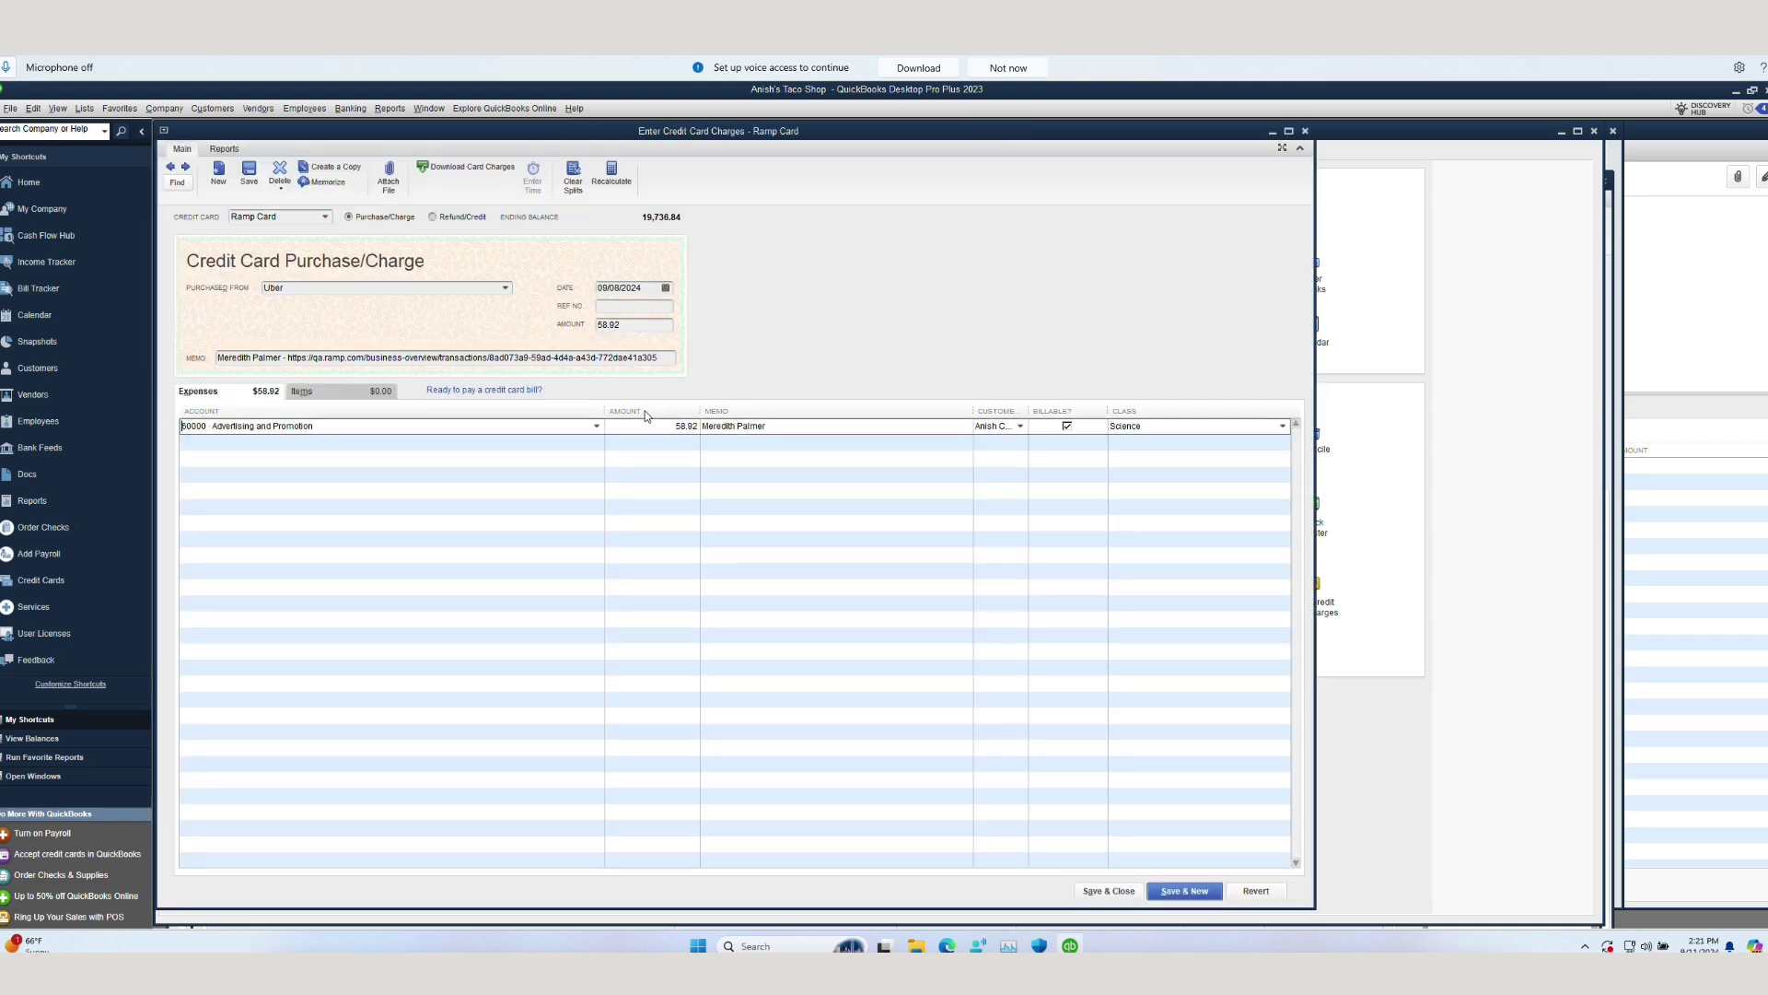
{"action": "left_click_drag", "start_coordinate": [789, 426], "coordinate": [697, 429]}
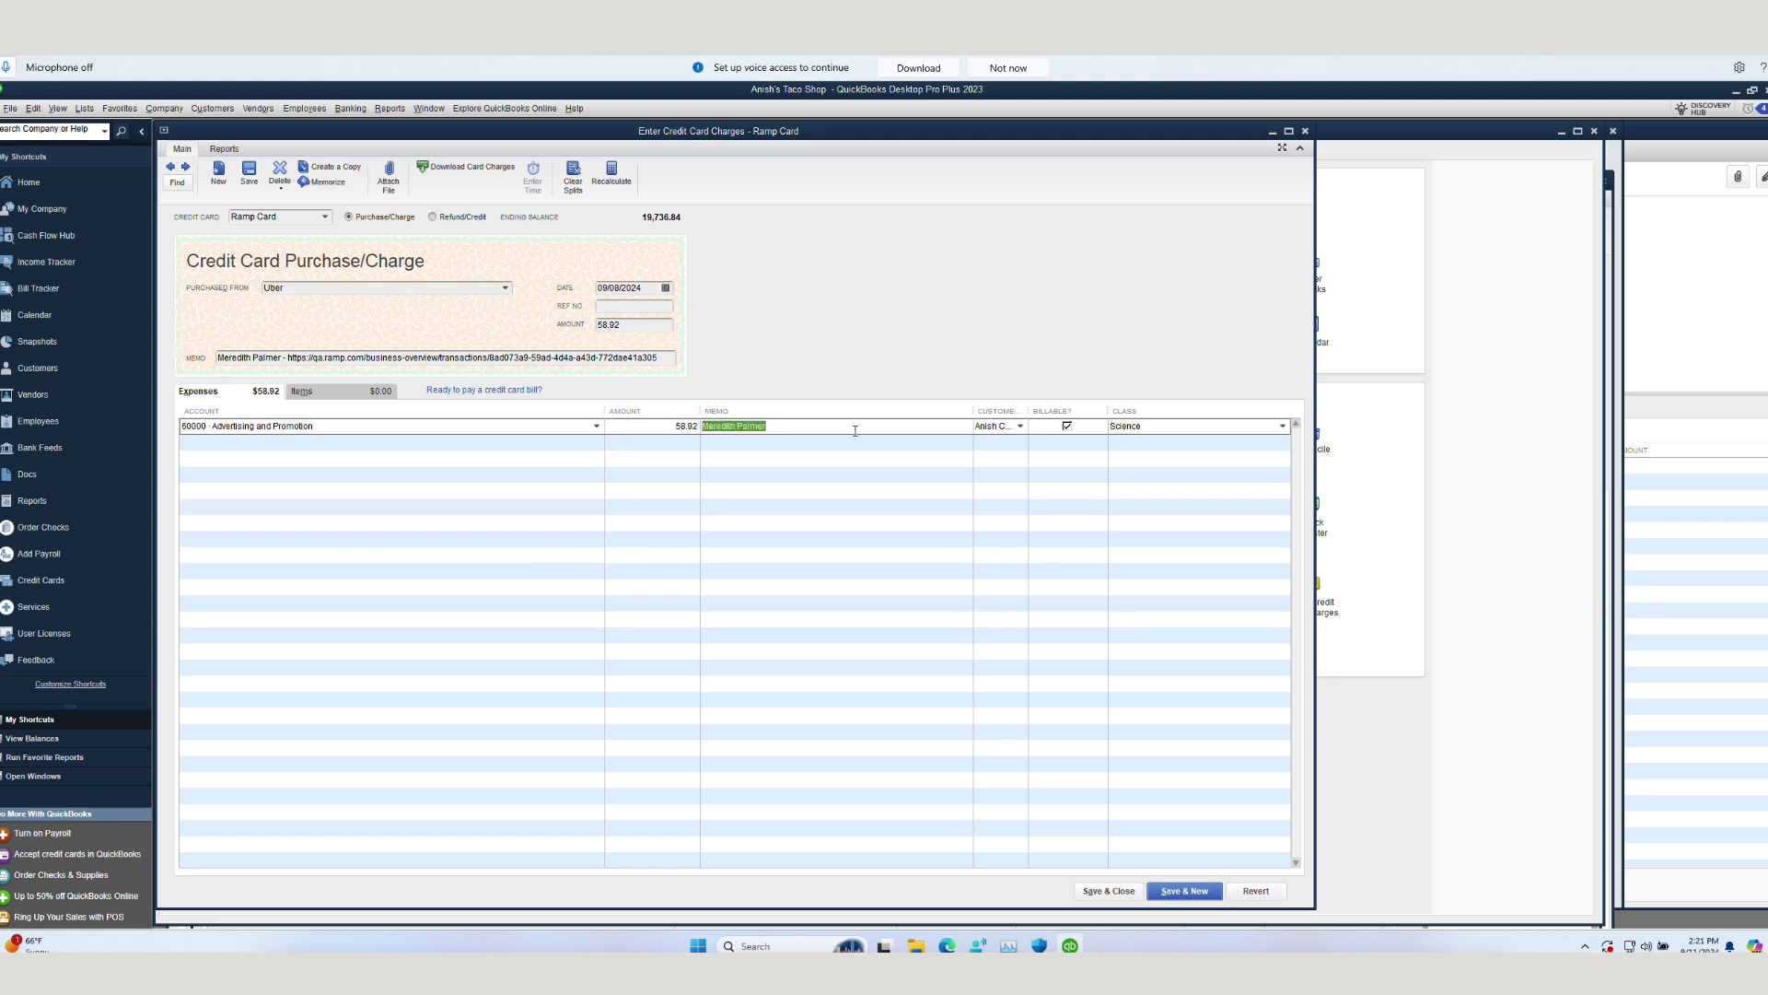
{"action": "left_click_drag", "start_coordinate": [1028, 411], "coordinate": [1059, 410]}
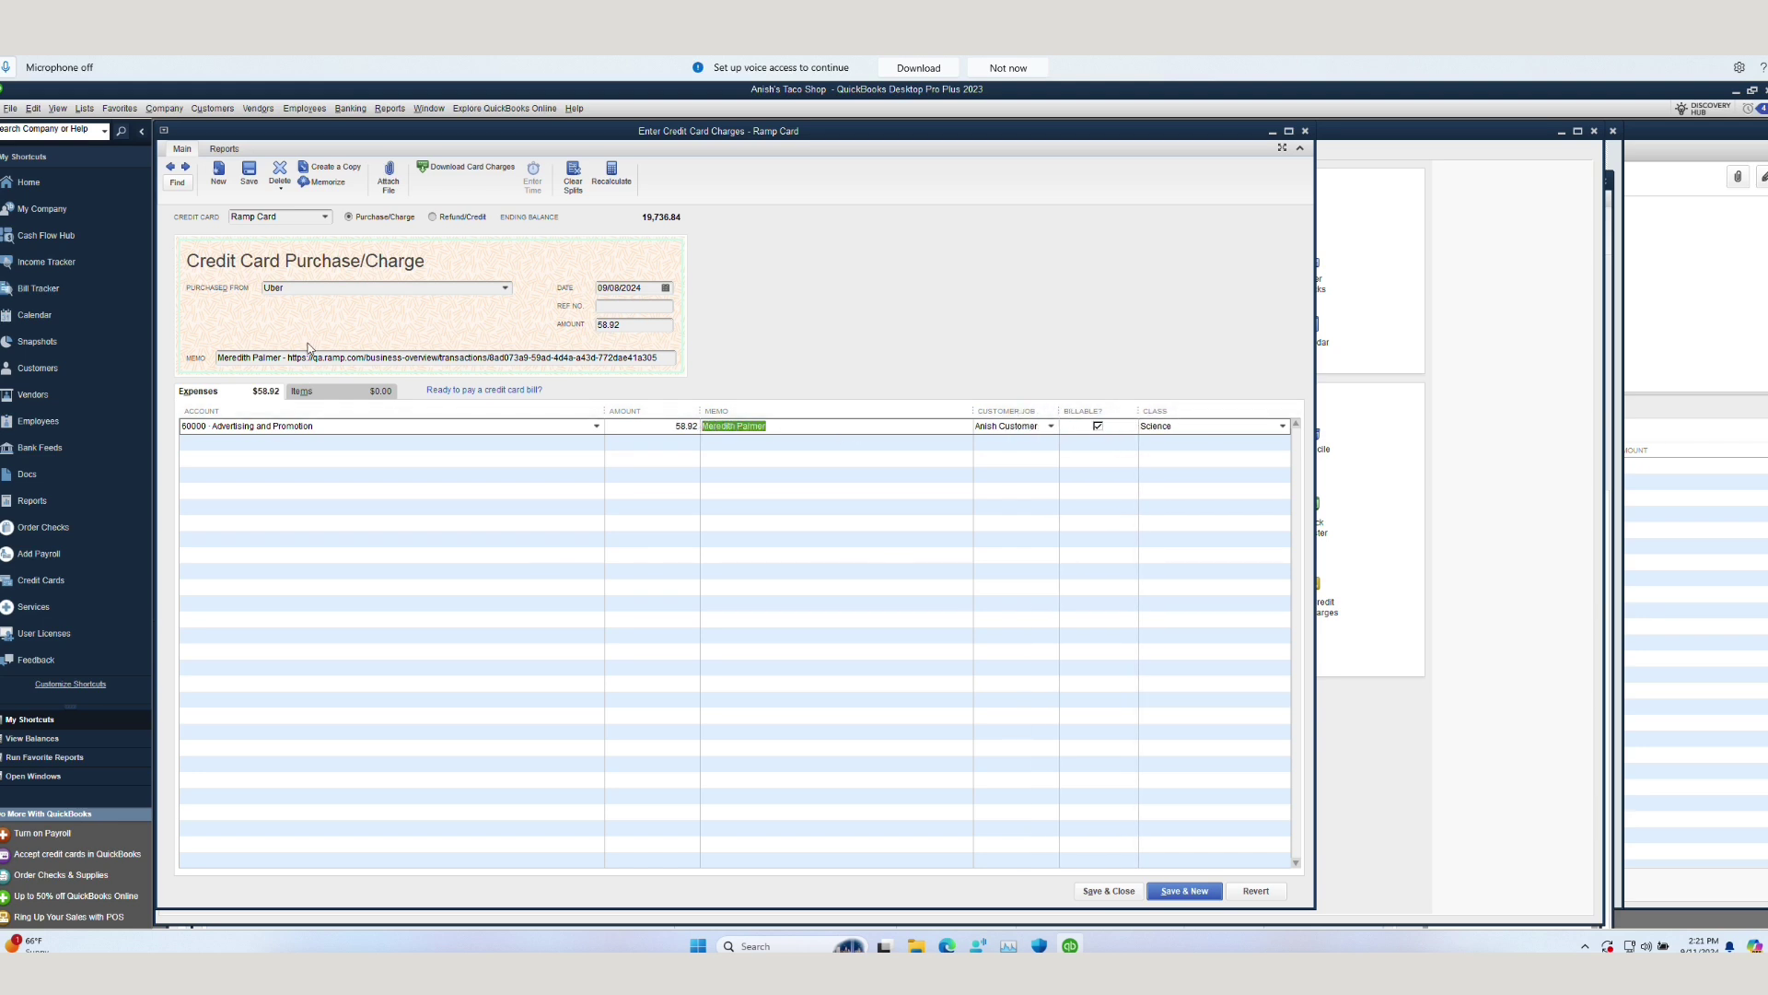
{"action": "left_click_drag", "start_coordinate": [280, 360], "coordinate": [155, 357]}
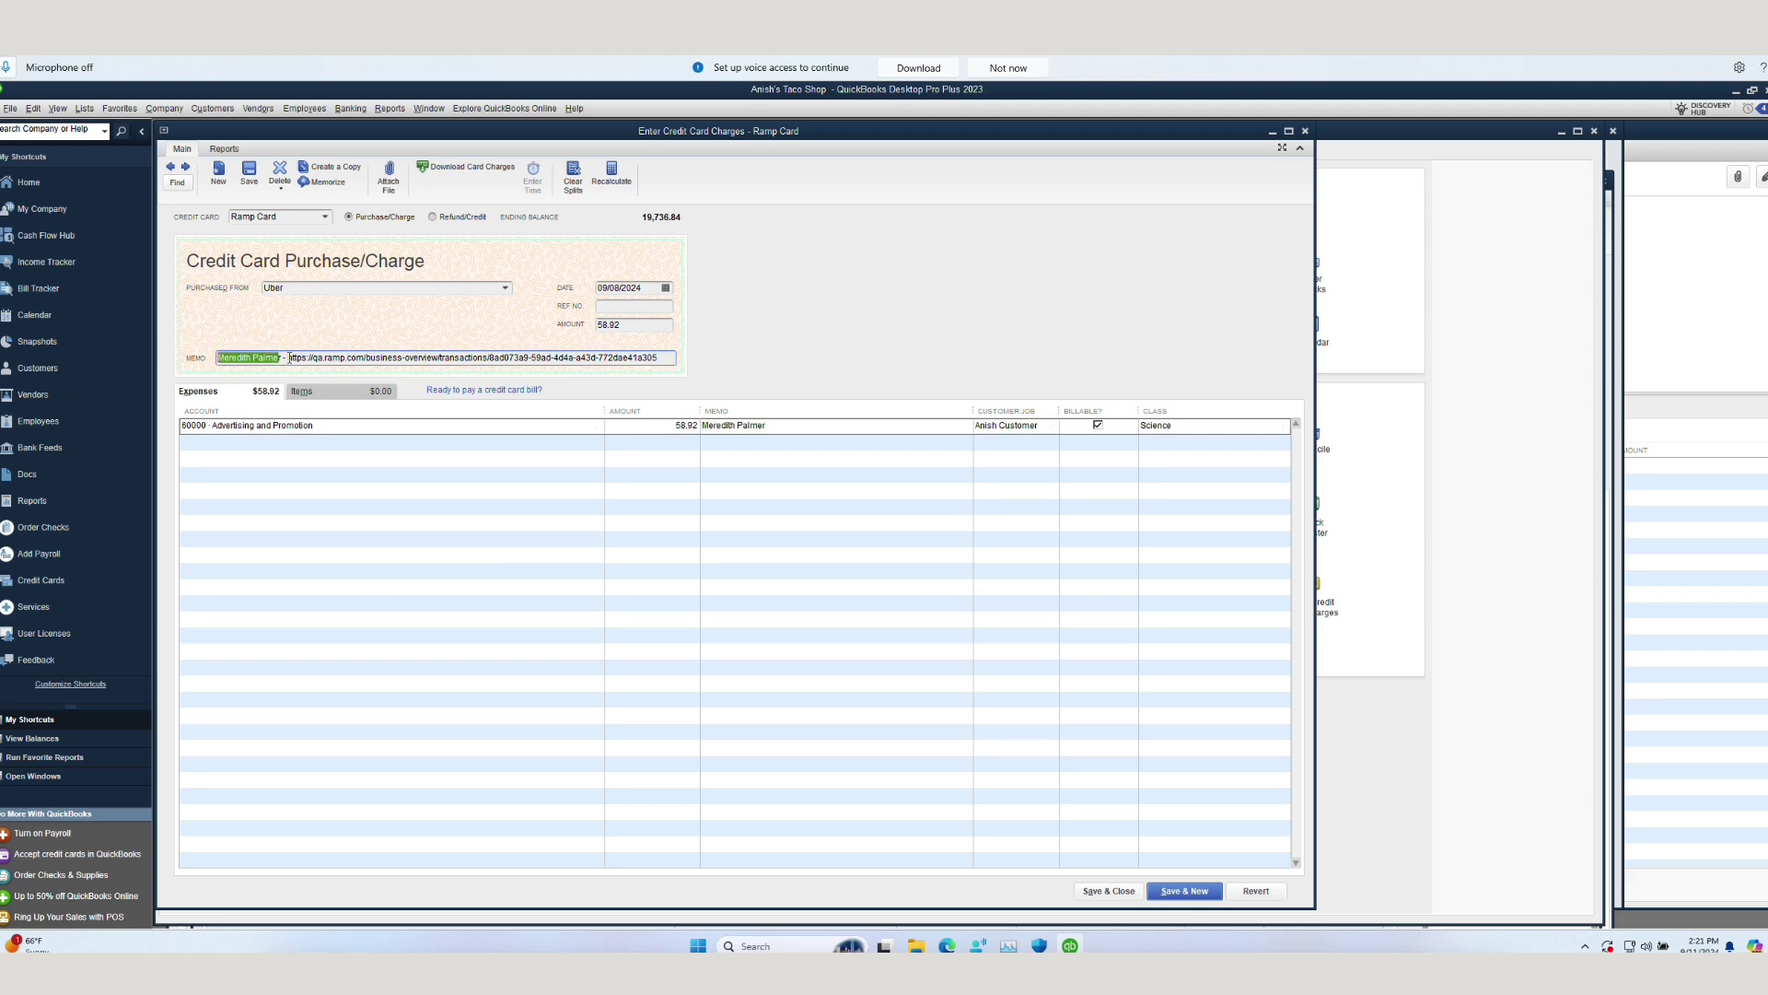
{"action": "left_click_drag", "start_coordinate": [285, 361], "coordinate": [687, 360]}
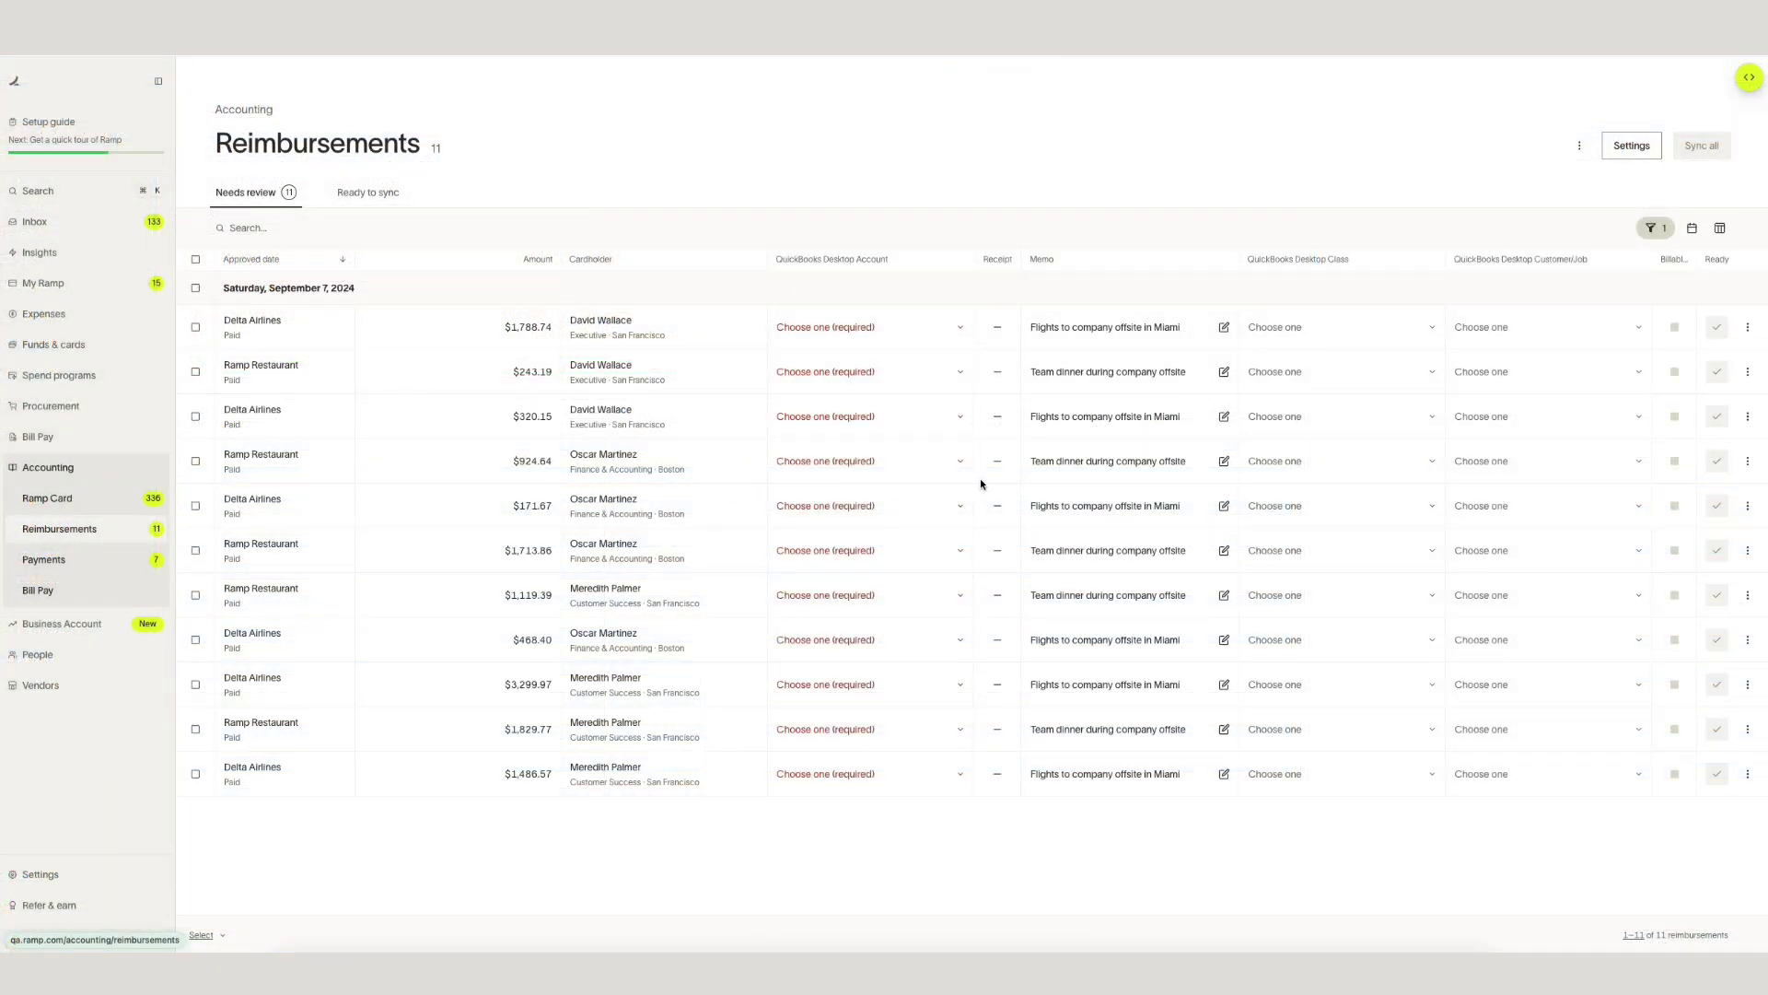
Step: Review the reimbursement payable and payment accounts in Sync settings, leaving them unchanged
{"action": "left_click", "coordinate": [1644, 148]}
{"action": "left_click", "coordinate": [1524, 399]}
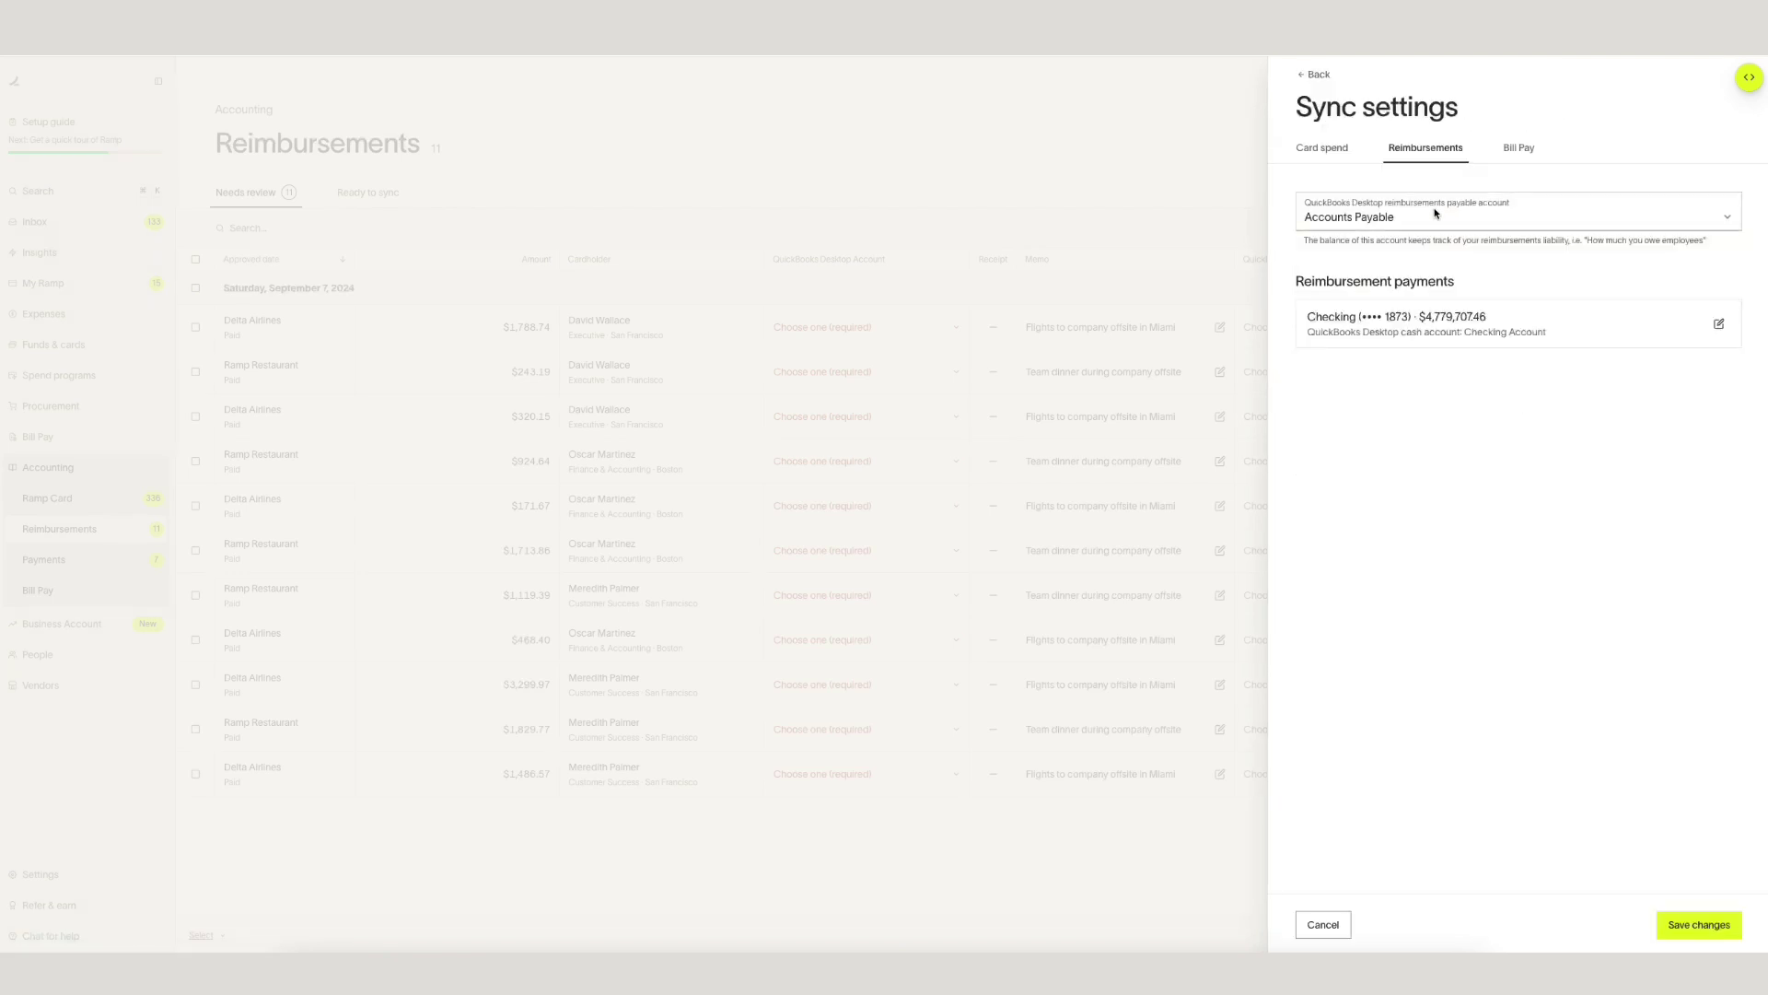
{"action": "left_click", "coordinate": [1401, 221]}
{"action": "left_click", "coordinate": [1510, 437]}
{"action": "left_click", "coordinate": [1719, 323]}
{"action": "left_click", "coordinate": [1418, 382]}
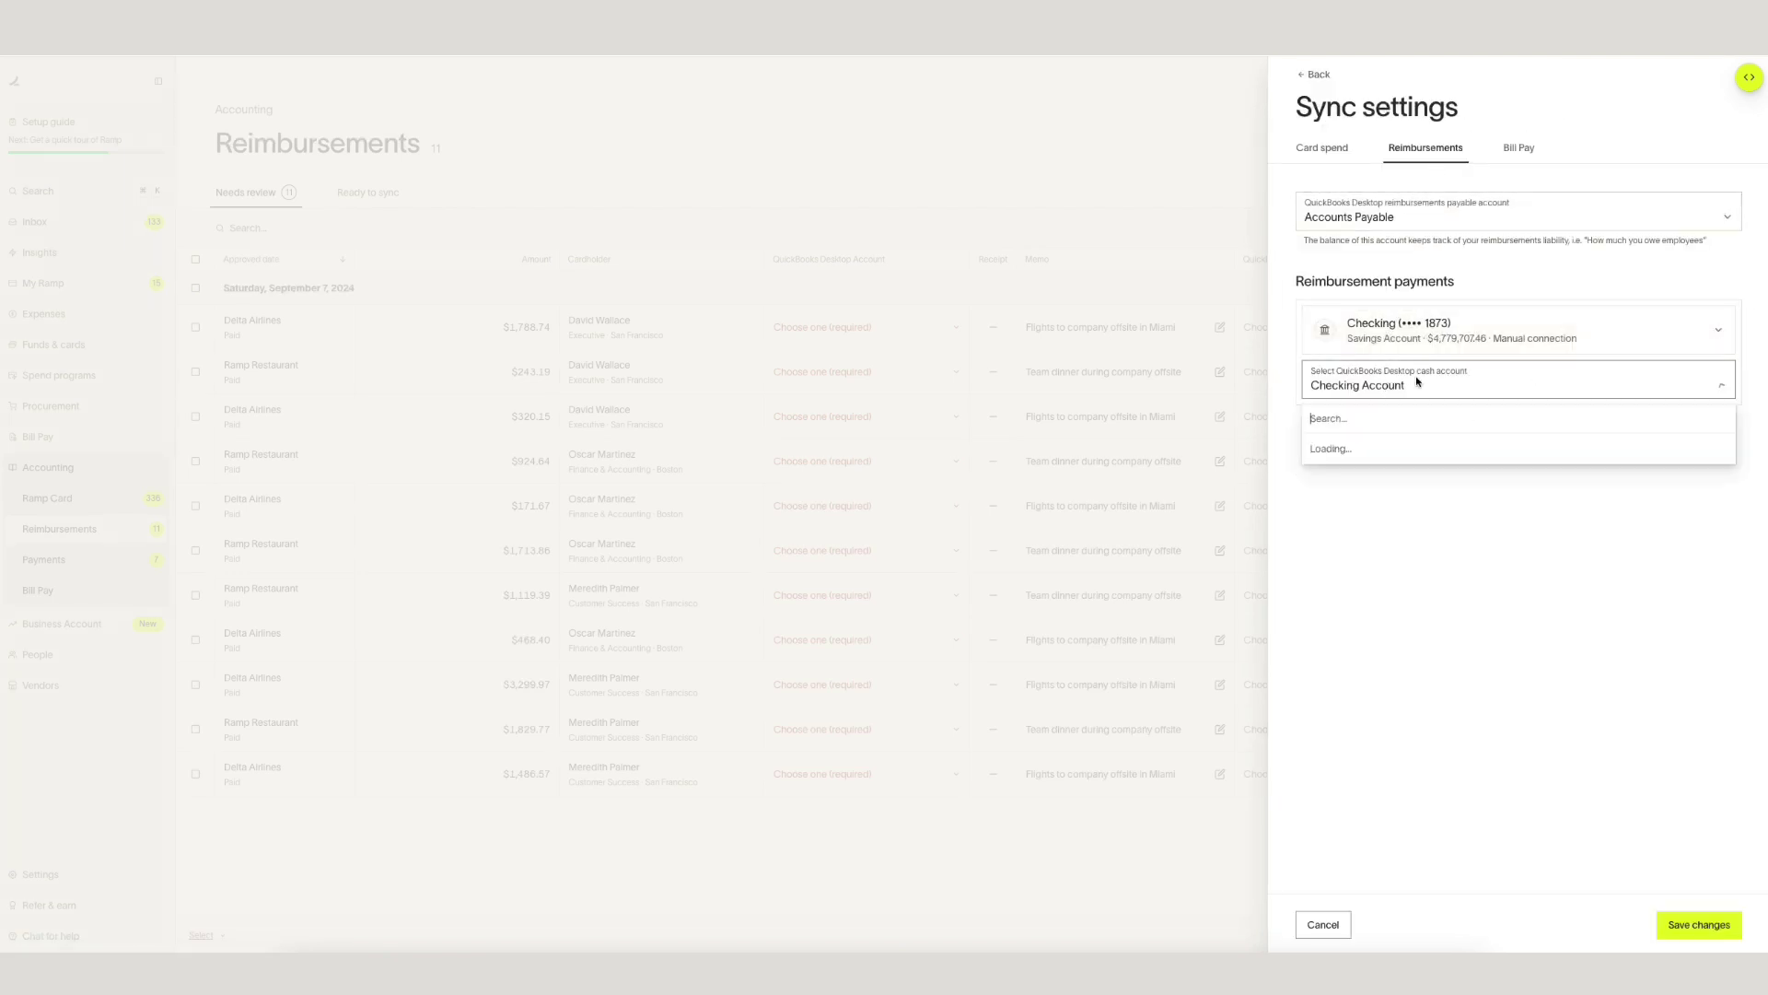
{"action": "left_click", "coordinate": [1489, 532]}
{"action": "left_click", "coordinate": [1400, 205]}
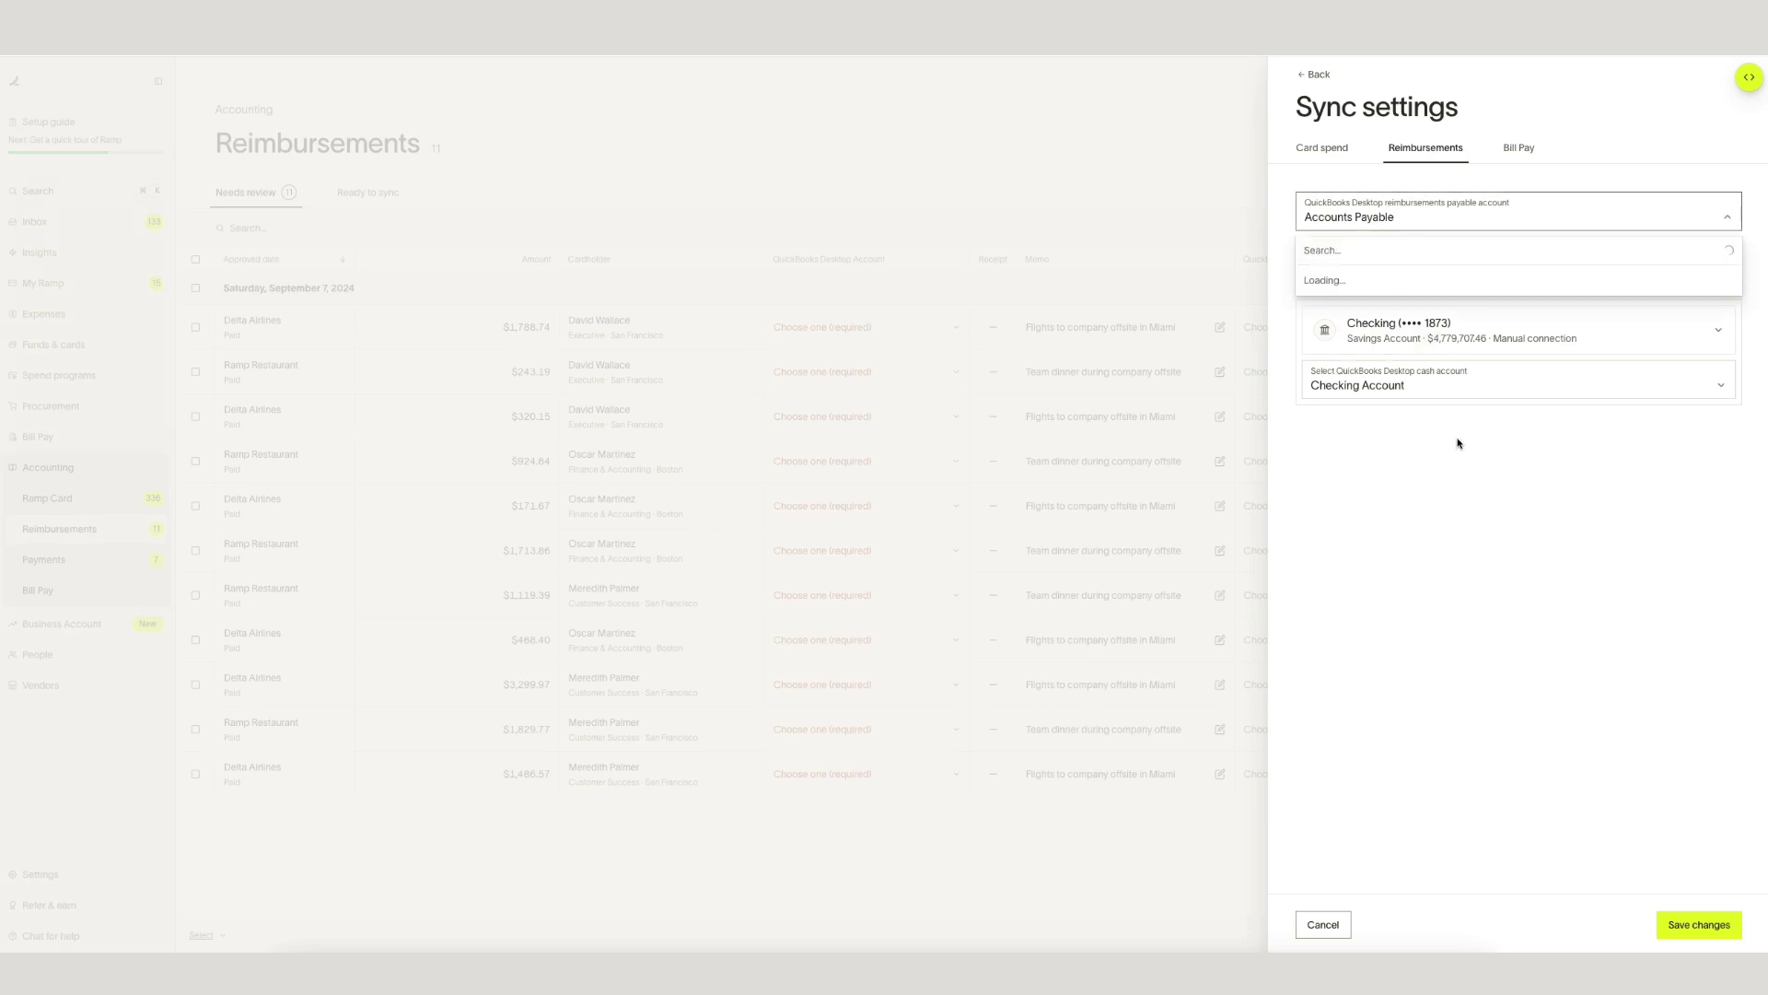
{"action": "left_click", "coordinate": [1507, 455]}
{"action": "left_click", "coordinate": [1006, 444]}
Step: Code the Delta Airlines reimbursement to 60400 Bank Service Charges, class Social Studies, a customer, and mark ready
{"action": "left_click", "coordinate": [860, 328]}
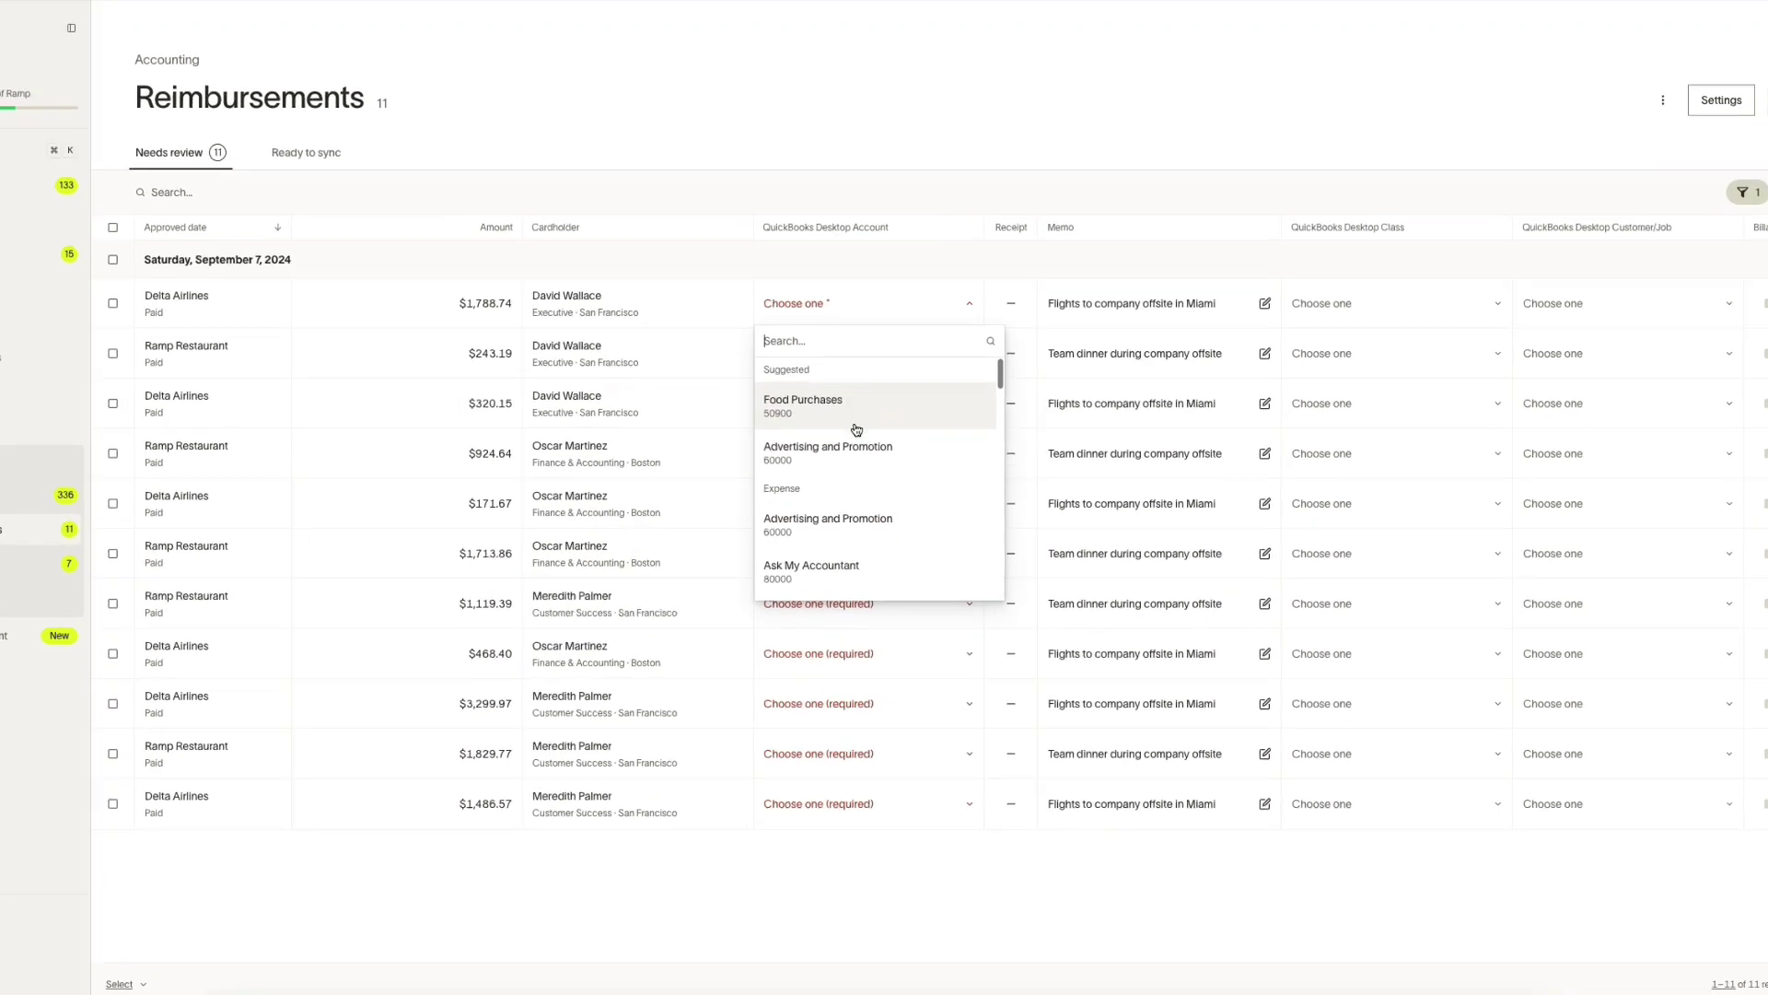
{"action": "scroll", "coordinate": [856, 430], "scroll_direction": "down", "scroll_amount": 3}
{"action": "left_click", "coordinate": [861, 418]}
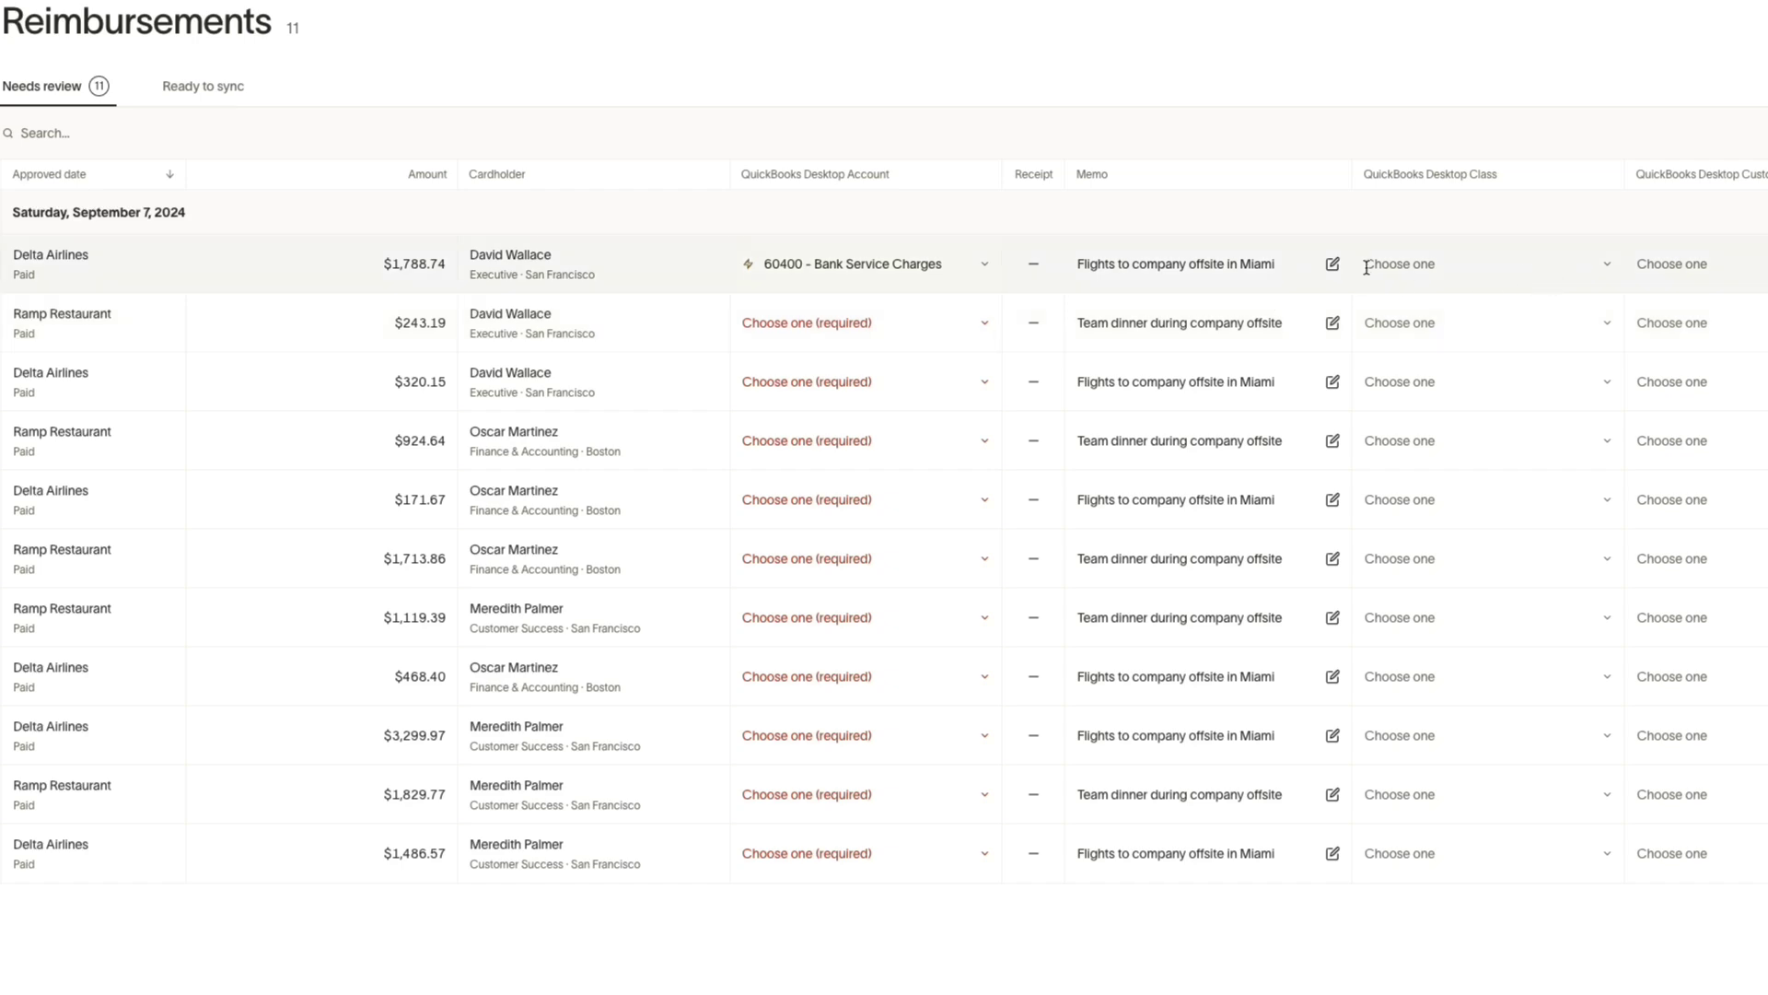
{"action": "left_click", "coordinate": [1367, 267]}
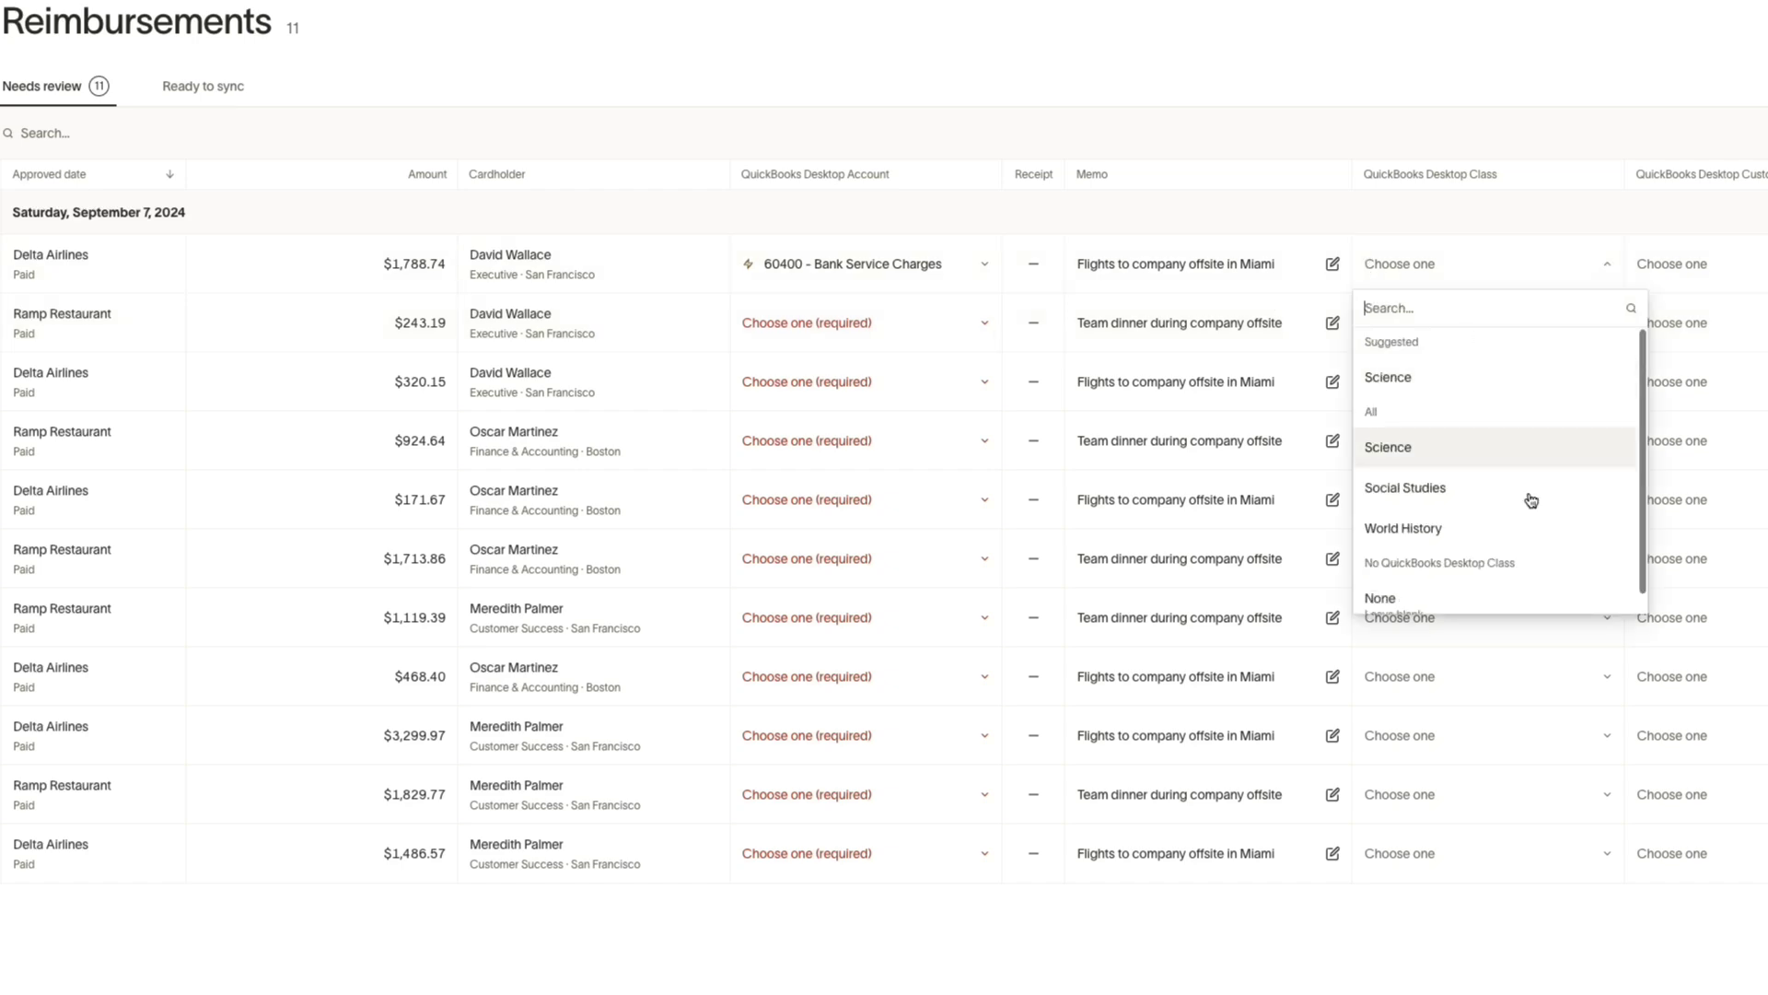
{"action": "left_click", "coordinate": [1516, 491]}
{"action": "left_click", "coordinate": [1717, 263]}
{"action": "left_click", "coordinate": [1735, 457]}
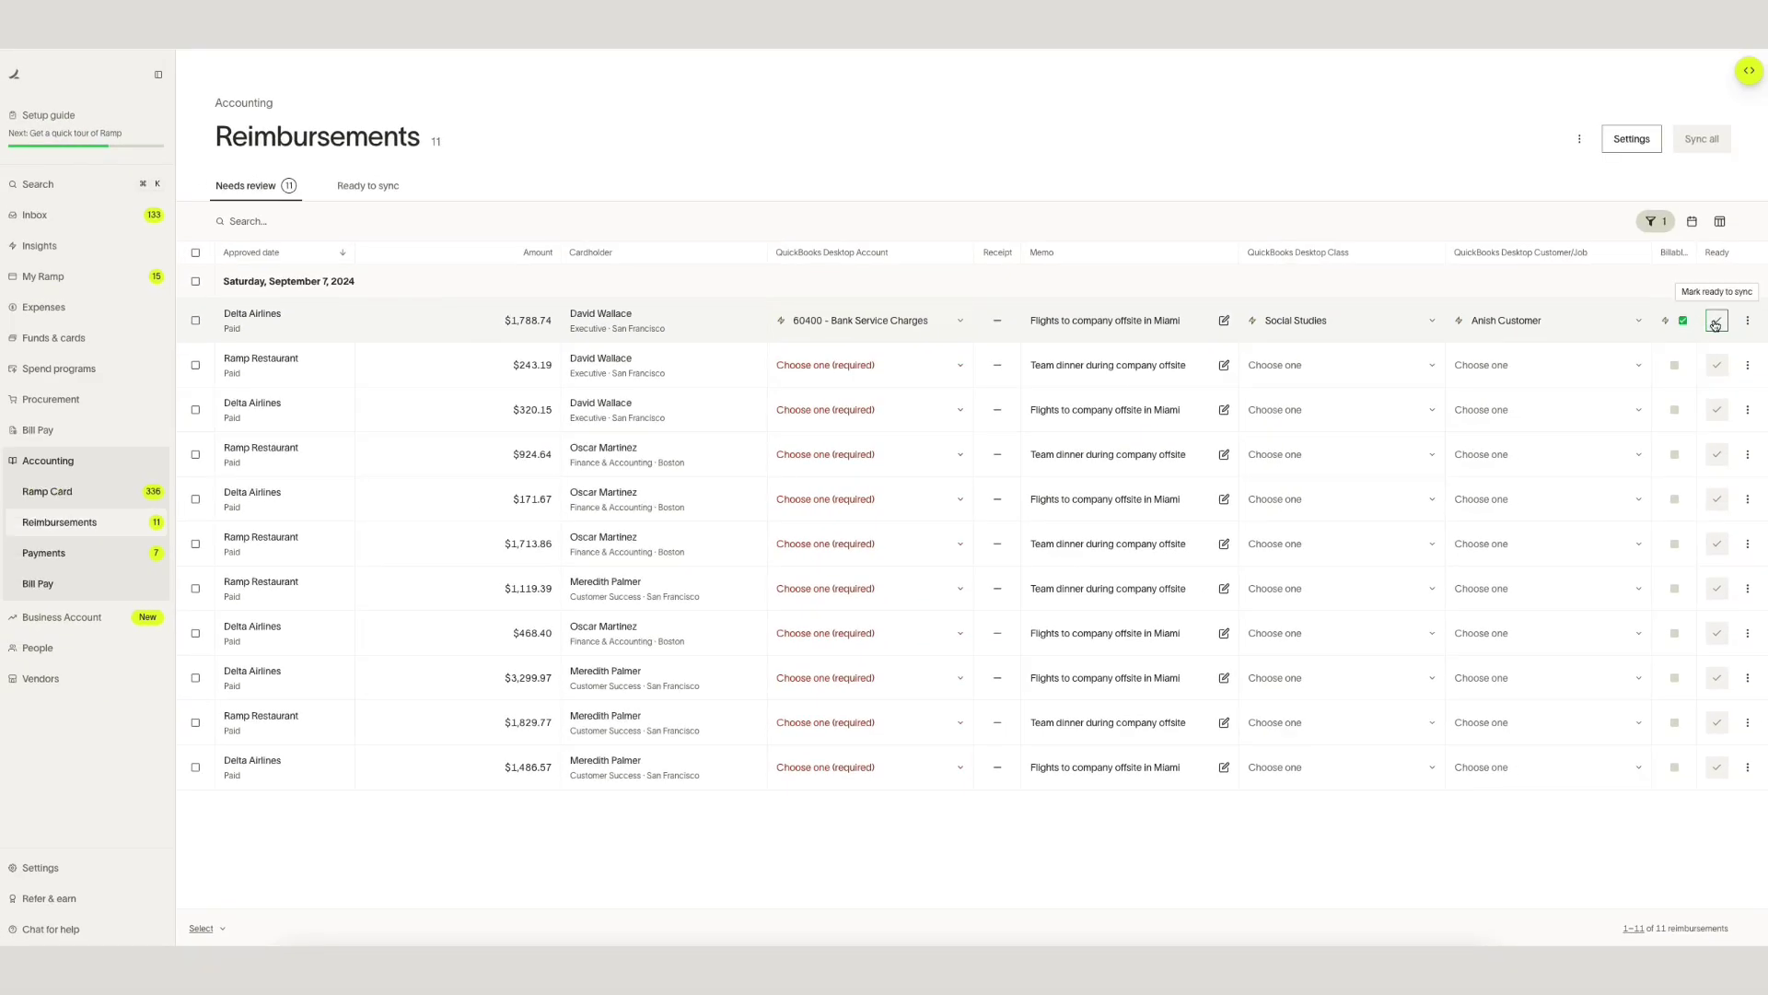
{"action": "left_click", "coordinate": [1716, 322]}
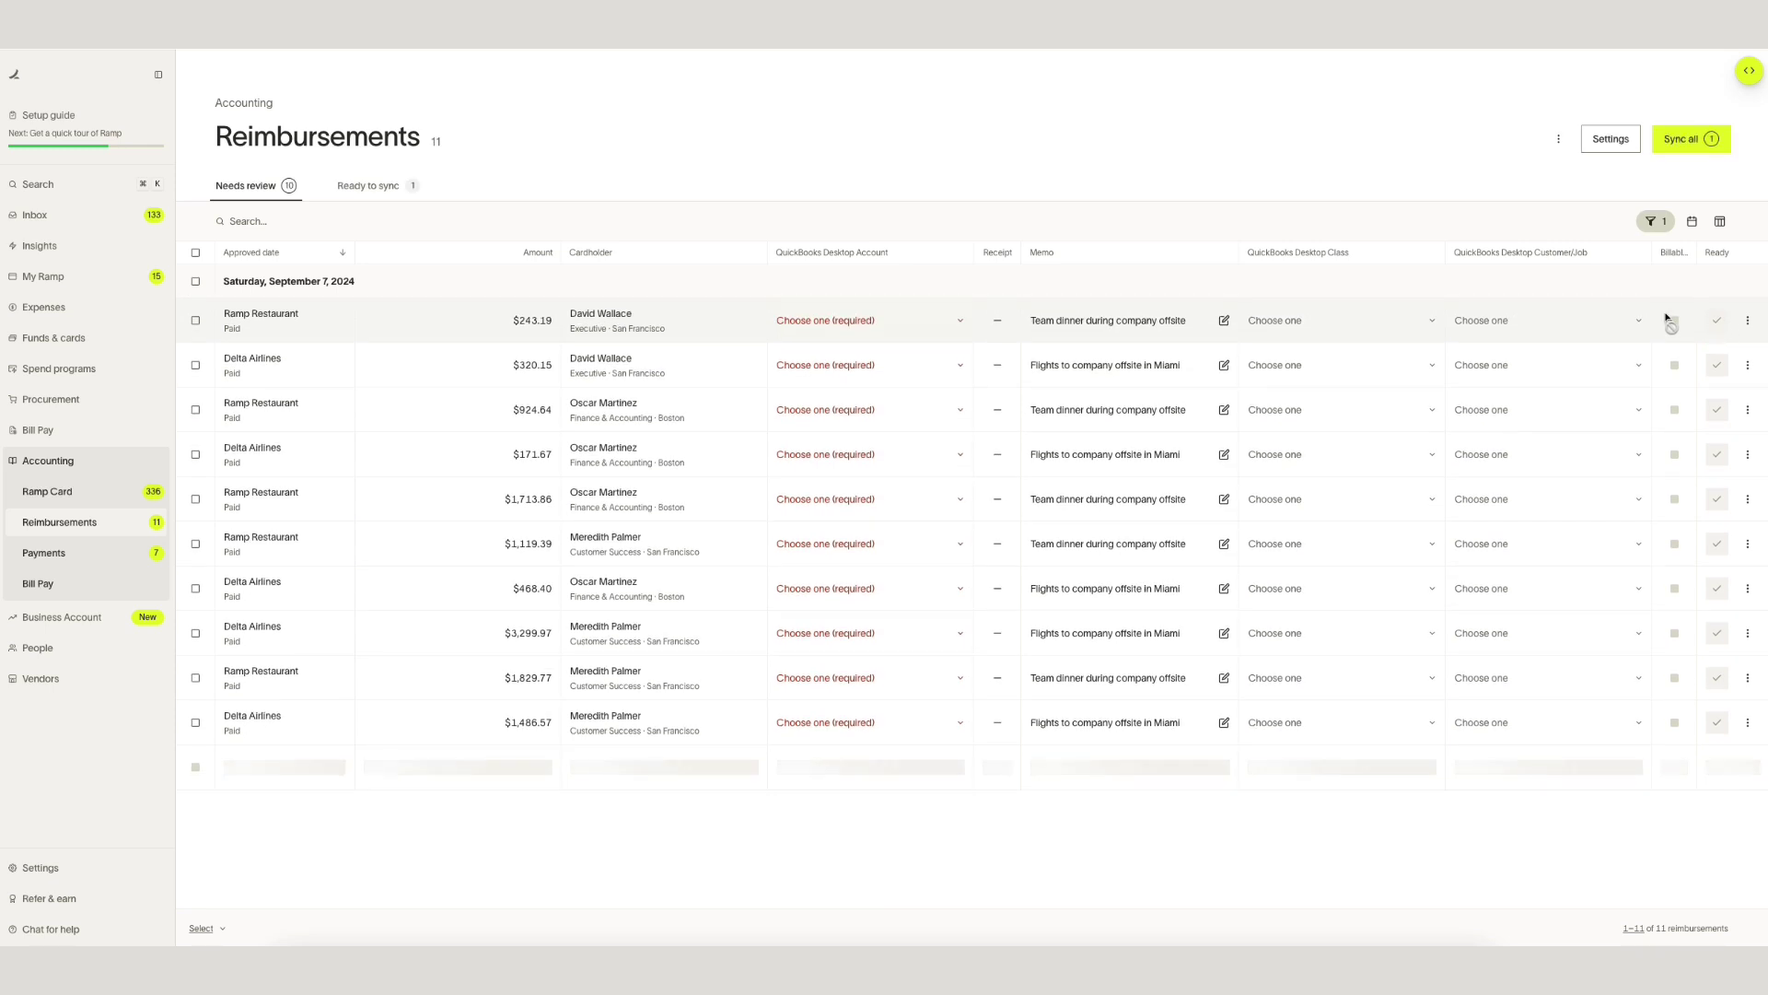
Step: Sync the $1,788.74 reimbursement to QuickBooks Desktop
{"action": "left_click", "coordinate": [373, 186]}
{"action": "left_click", "coordinate": [1692, 141]}
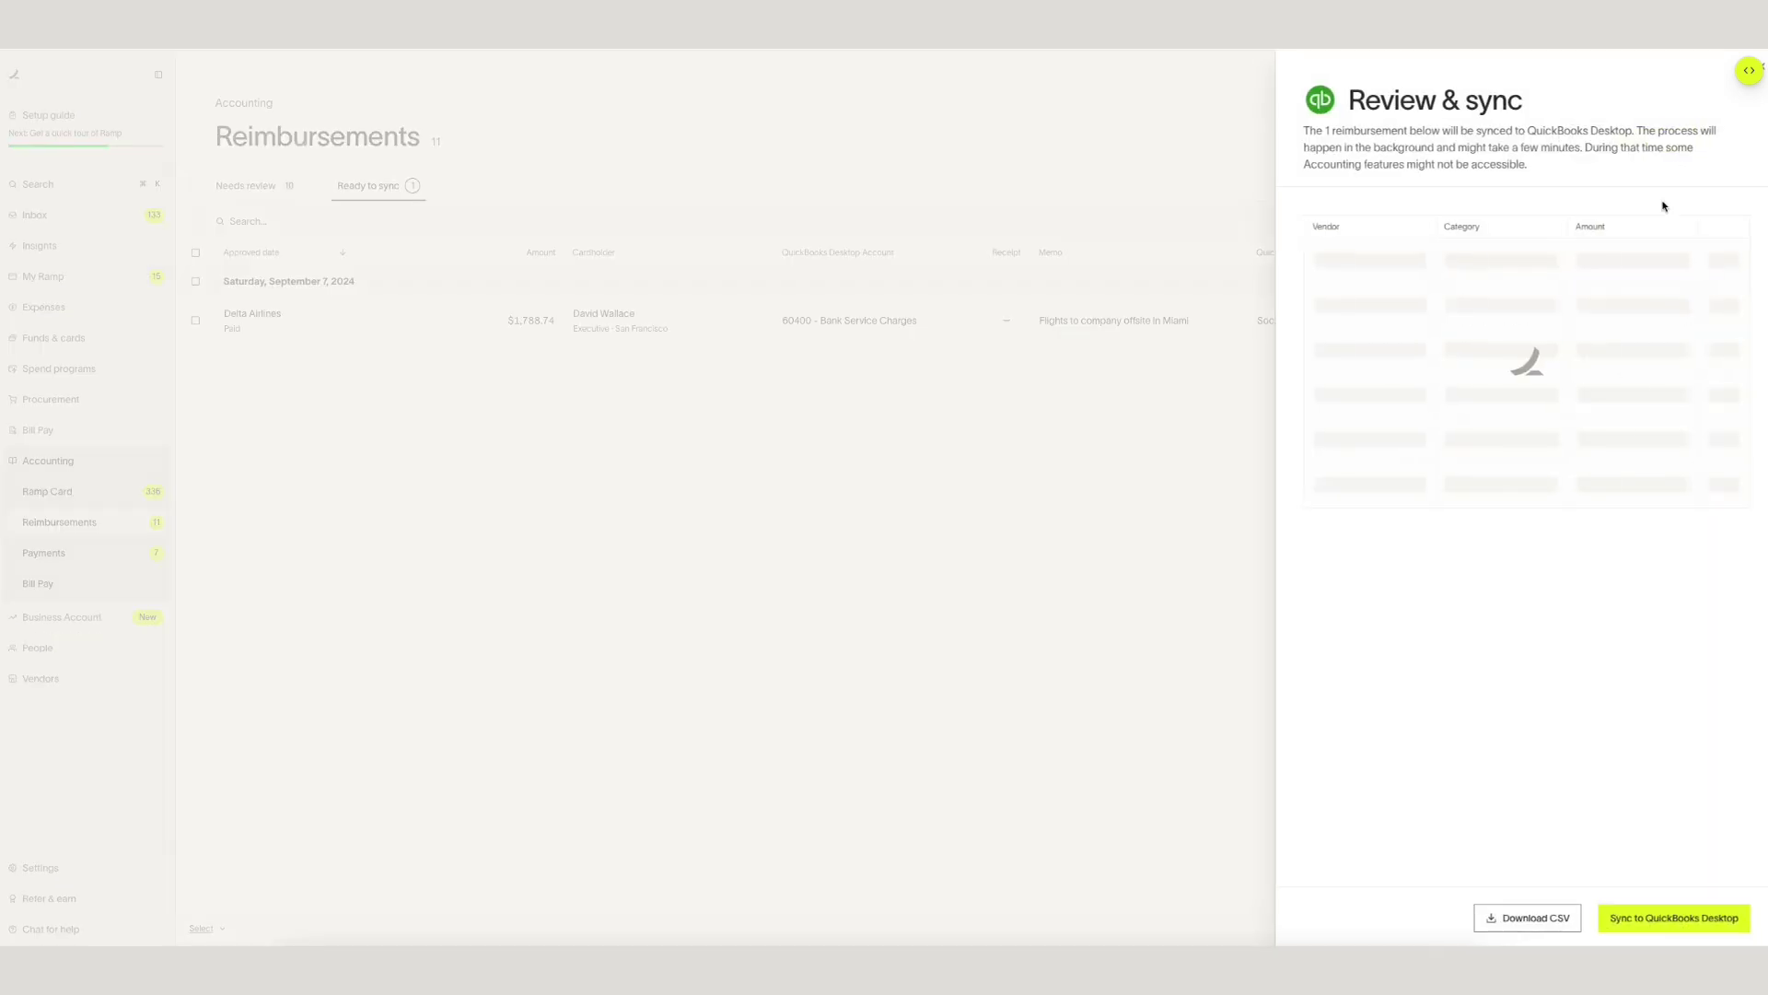
{"action": "left_click", "coordinate": [1659, 912]}
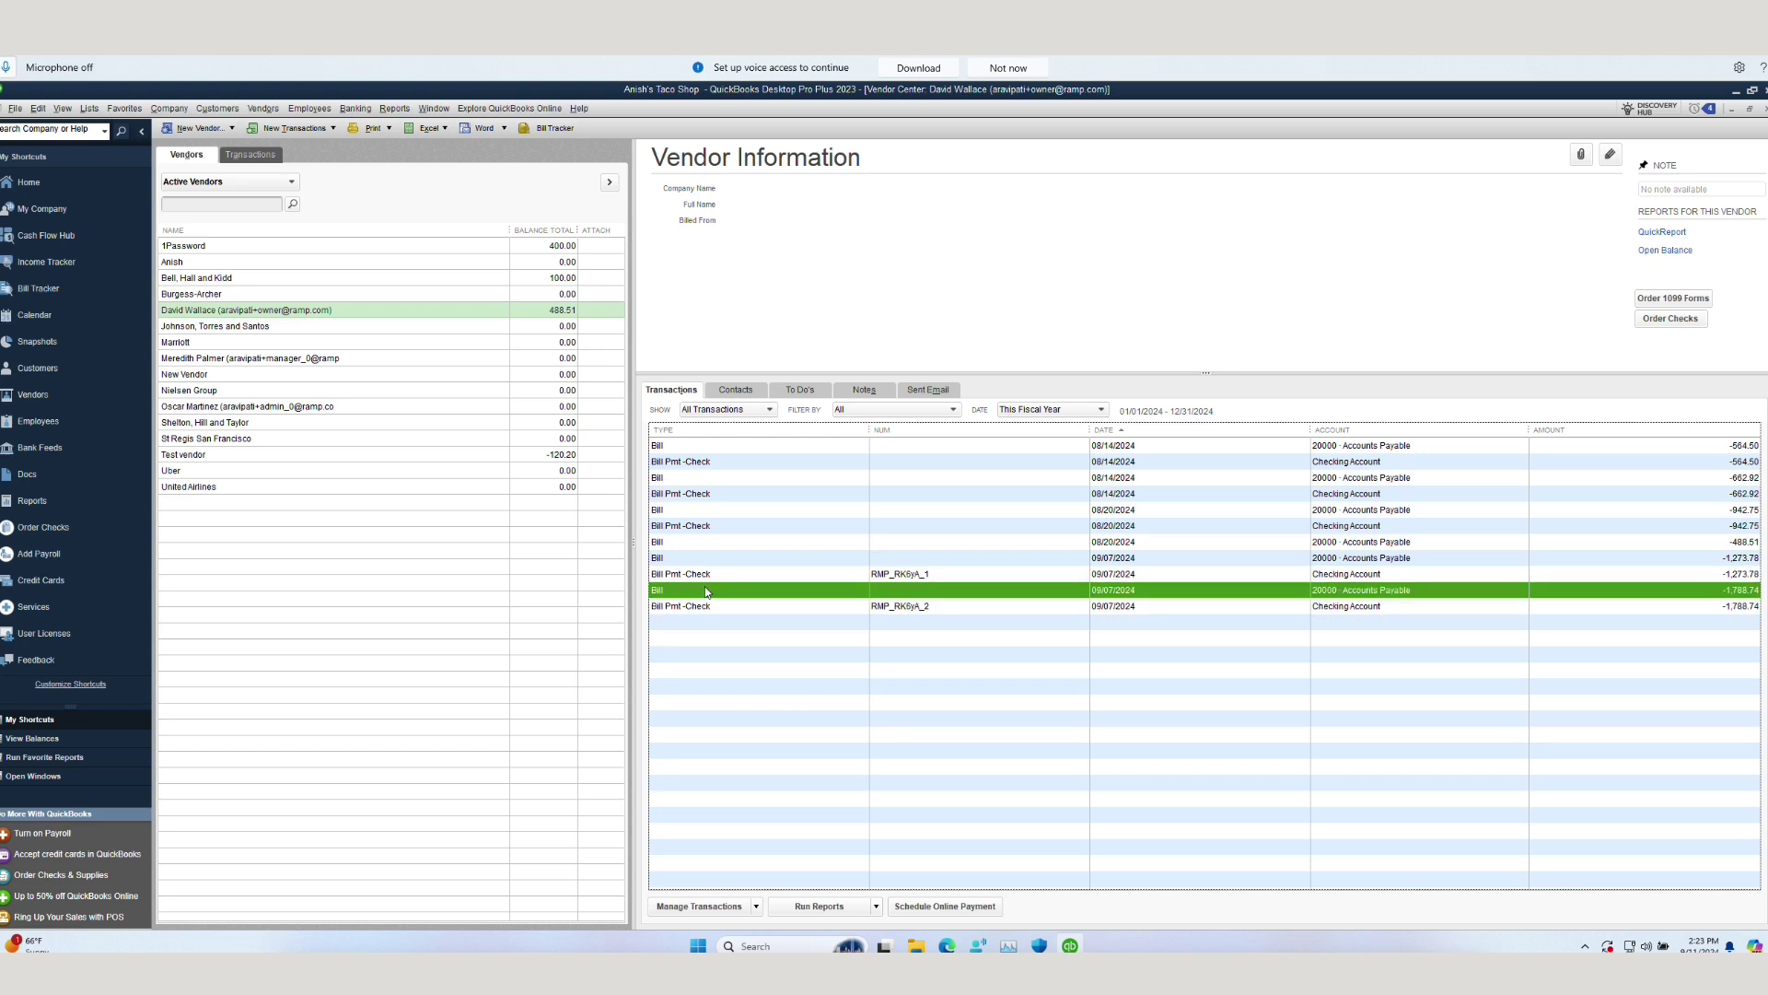
Step: Open the 09/07/2024 1,788.74 bill and check its 60400 Bank Service Charges line and amount
{"action": "double_click", "coordinate": [707, 590]}
{"action": "left_click", "coordinate": [366, 422]}
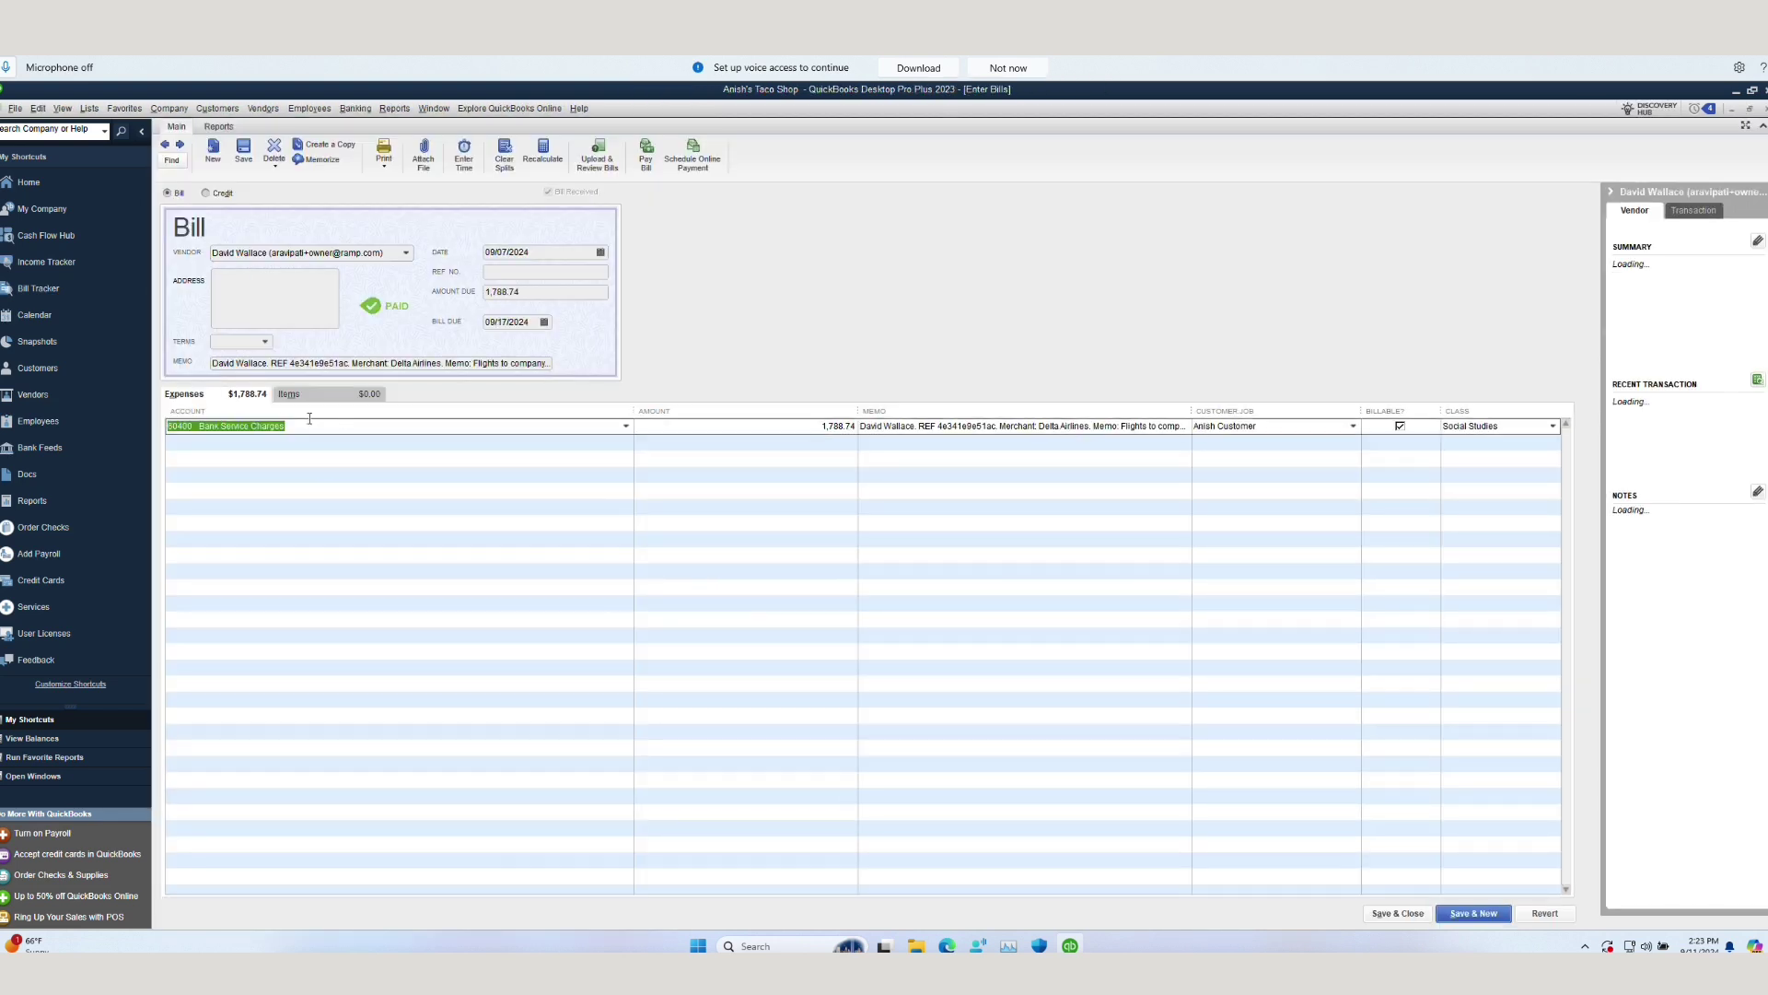
{"action": "key", "text": "Tab"}
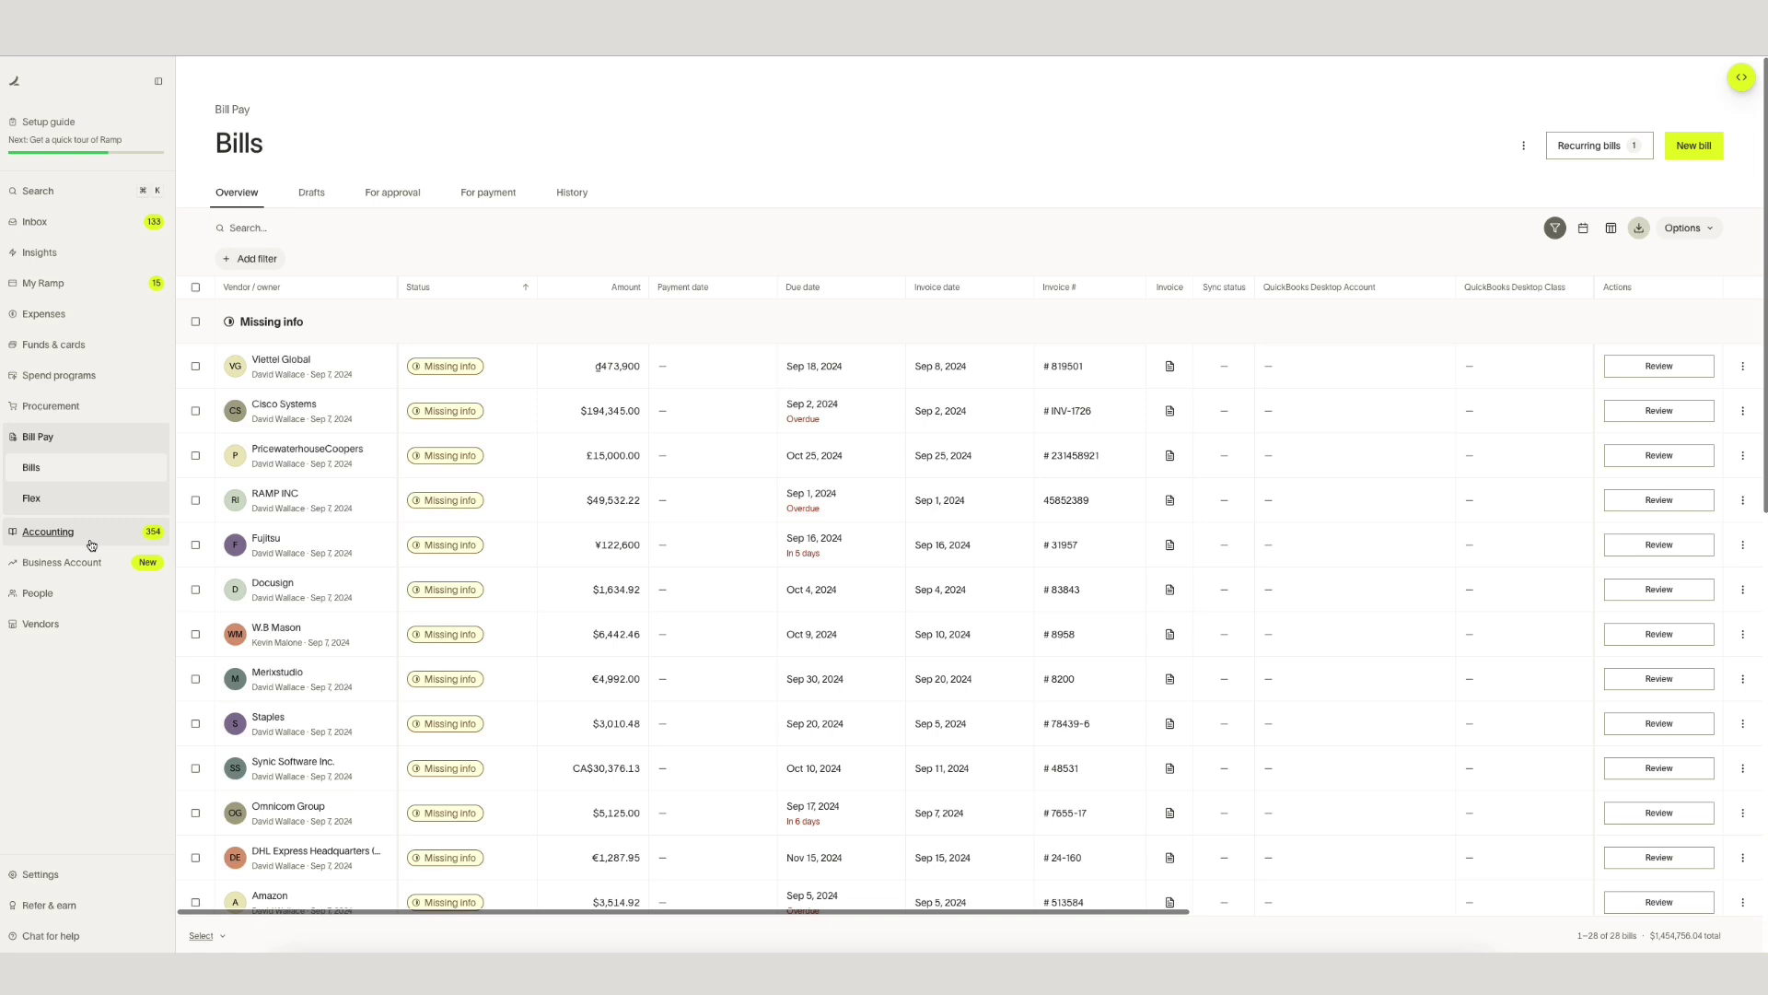
Step: Select the $250.00 1Password bill among Bill Pay bills awaiting sync
{"action": "left_click", "coordinate": [91, 545]}
{"action": "left_click", "coordinate": [113, 590]}
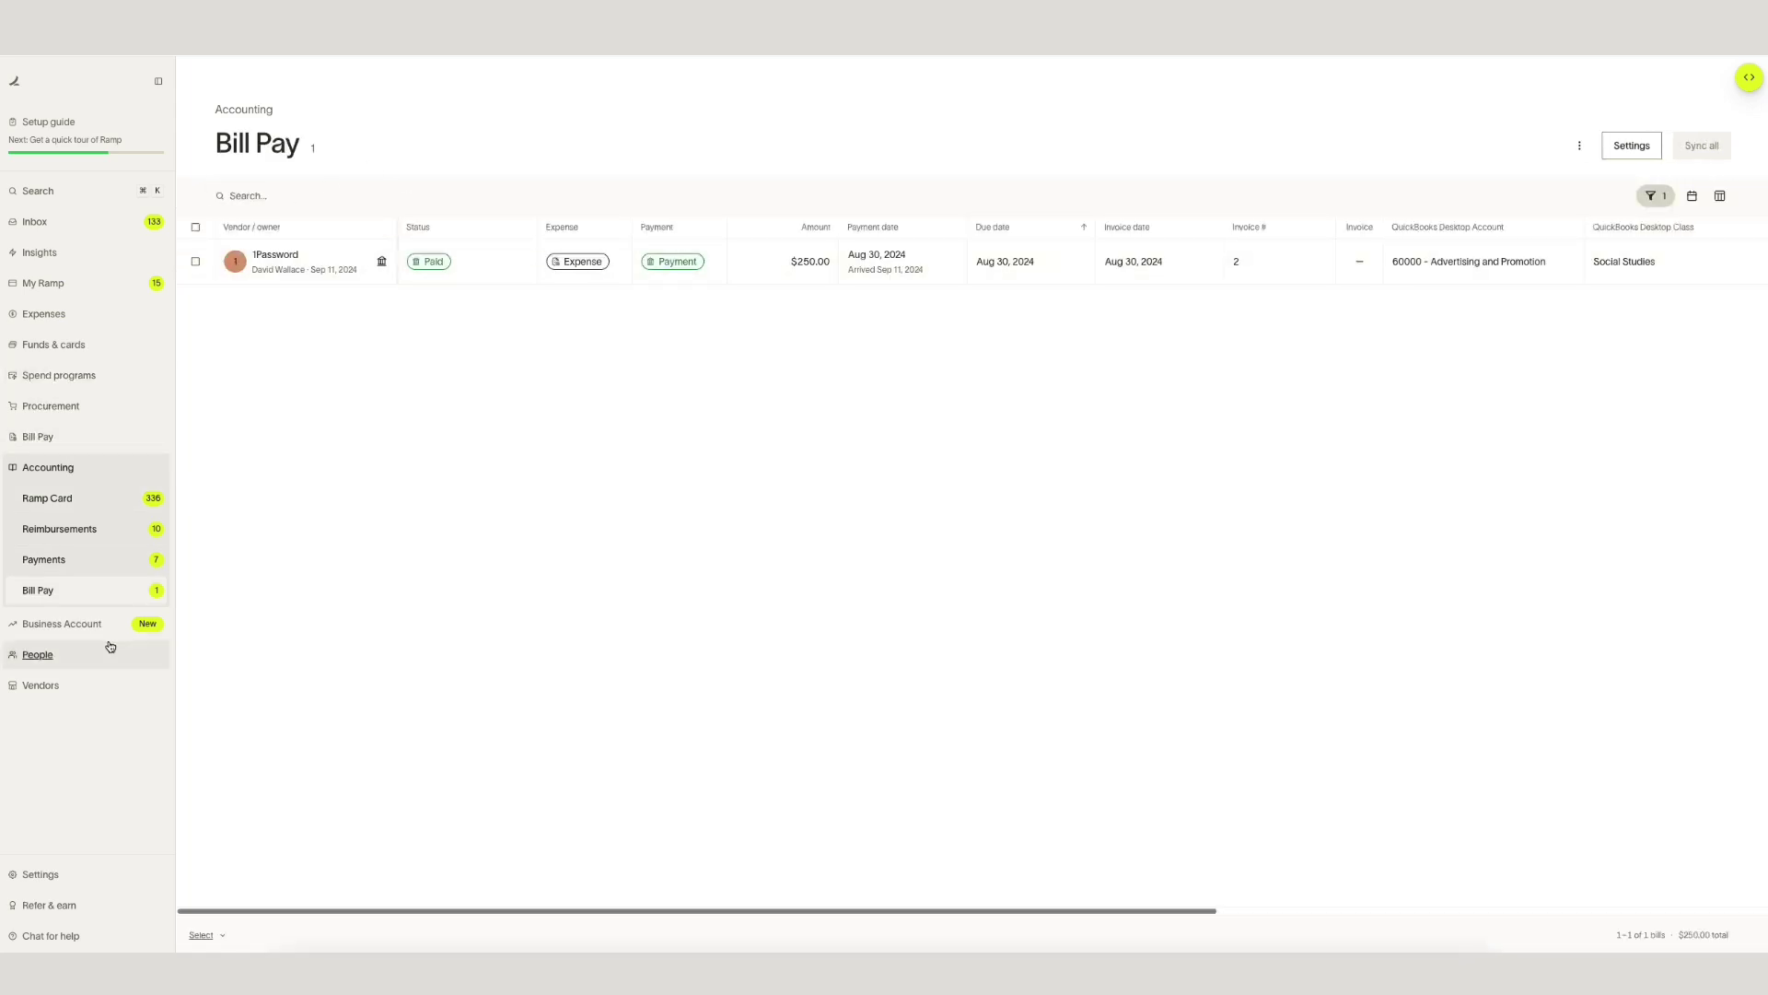
{"action": "left_click", "coordinate": [196, 262]}
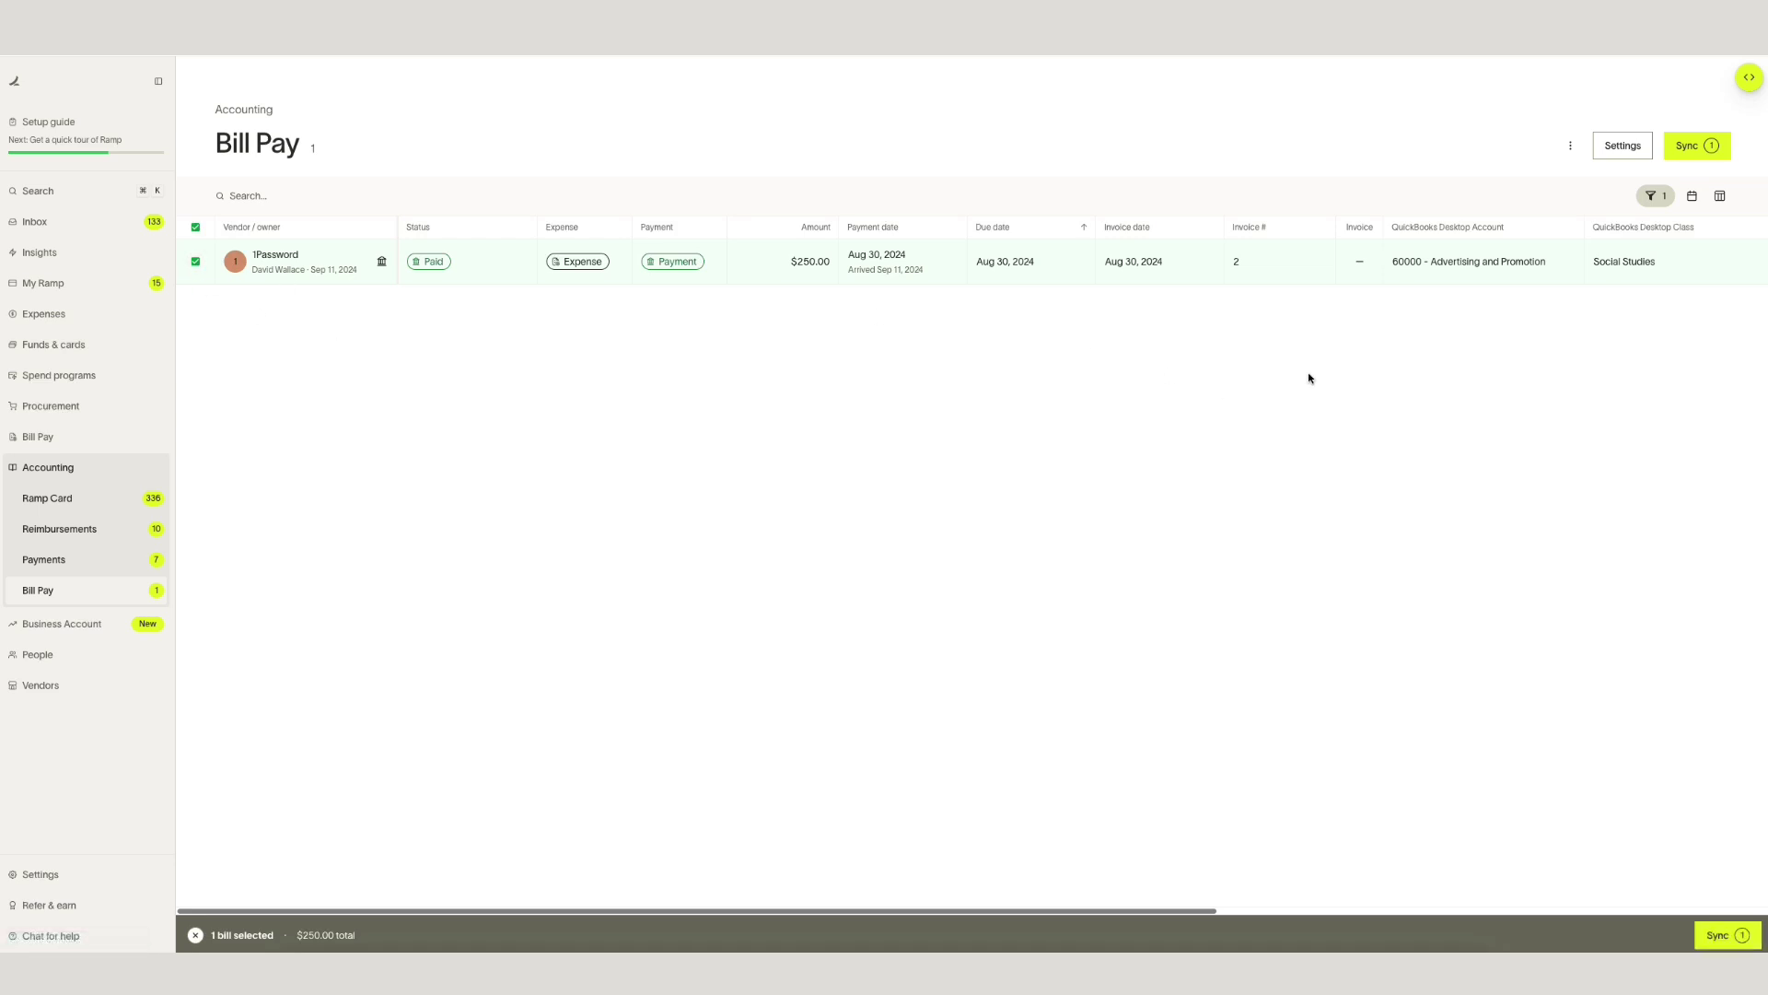
Step: Review the bill pay accounts payable setting in Sync settings without changing it
{"action": "scroll", "coordinate": [1505, 335], "scroll_direction": "right", "scroll_amount": 5}
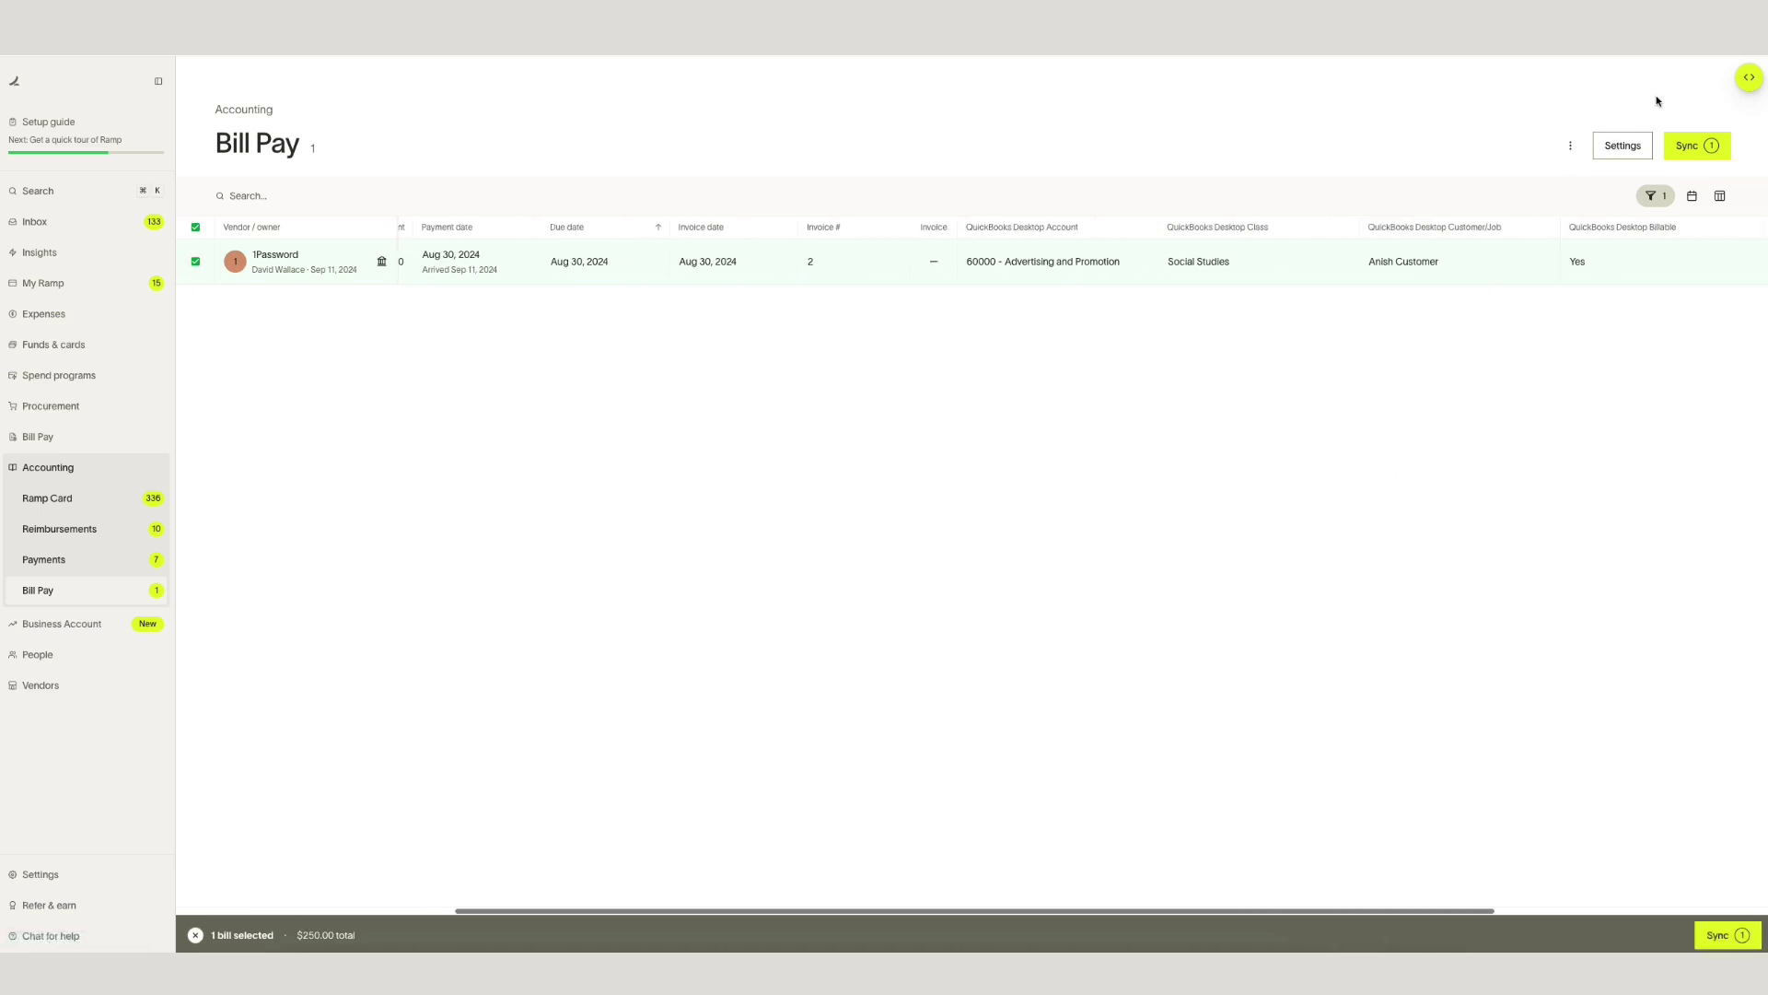
{"action": "left_click", "coordinate": [1623, 146]}
{"action": "left_click", "coordinate": [1463, 447]}
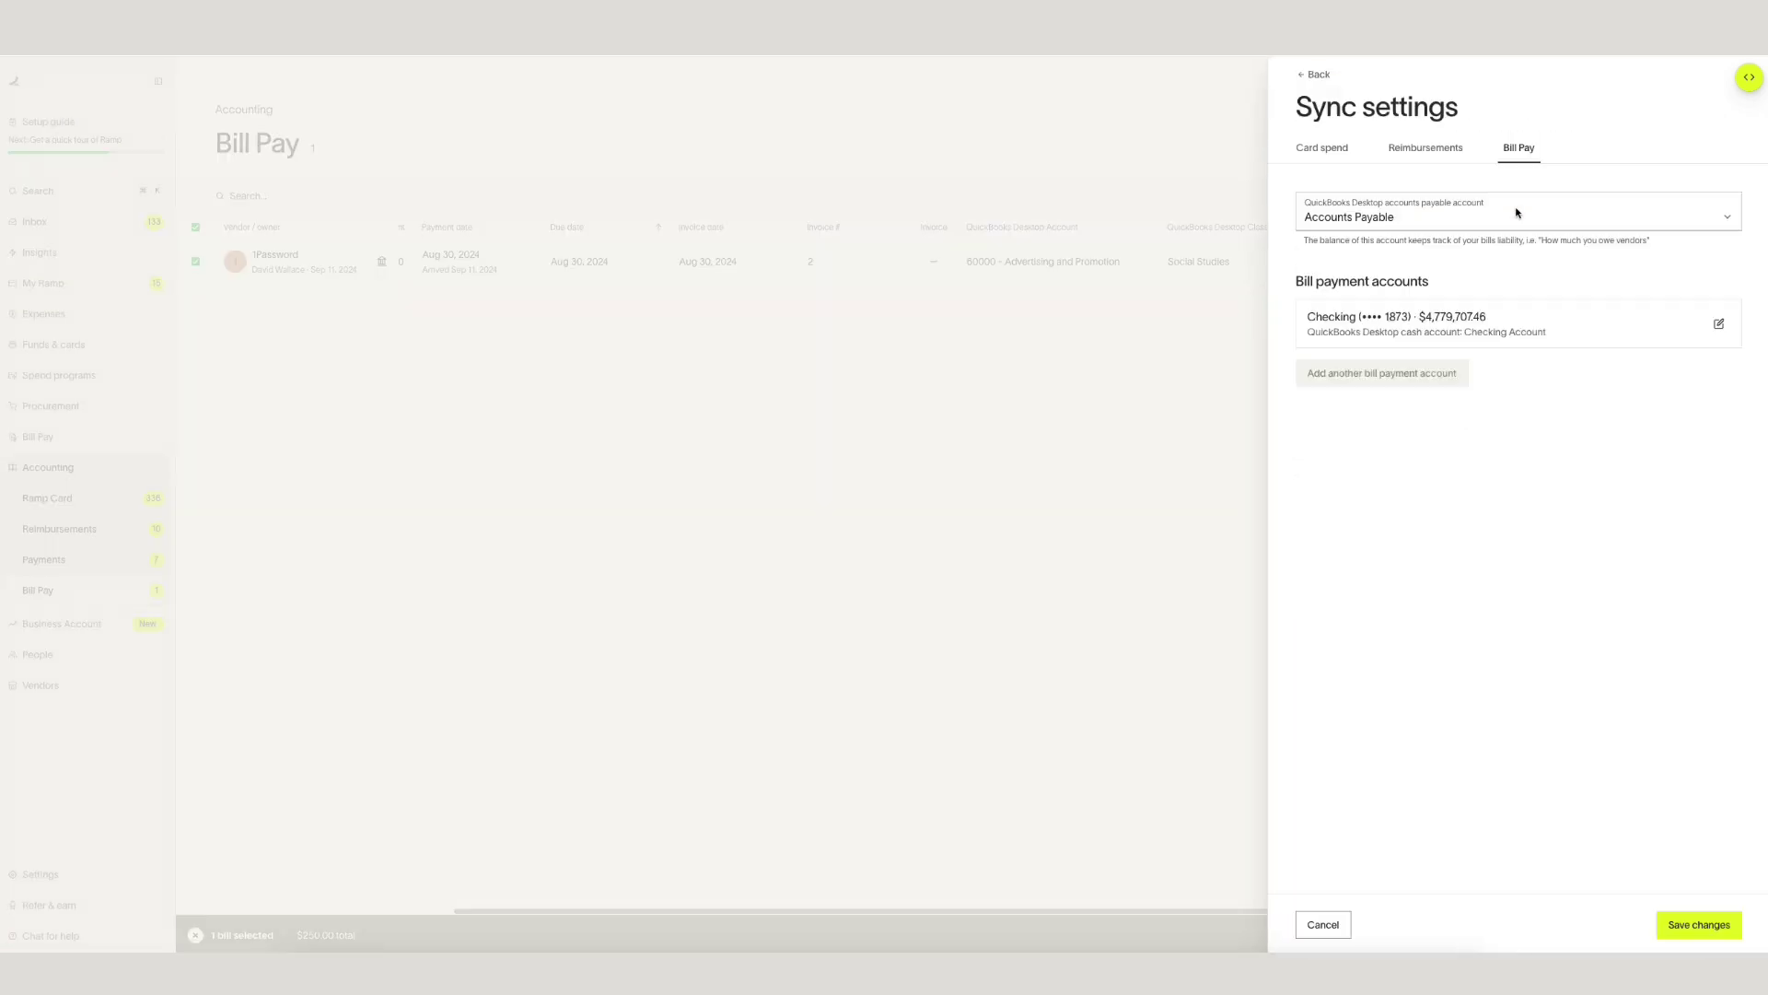
{"action": "left_click", "coordinate": [1354, 219]}
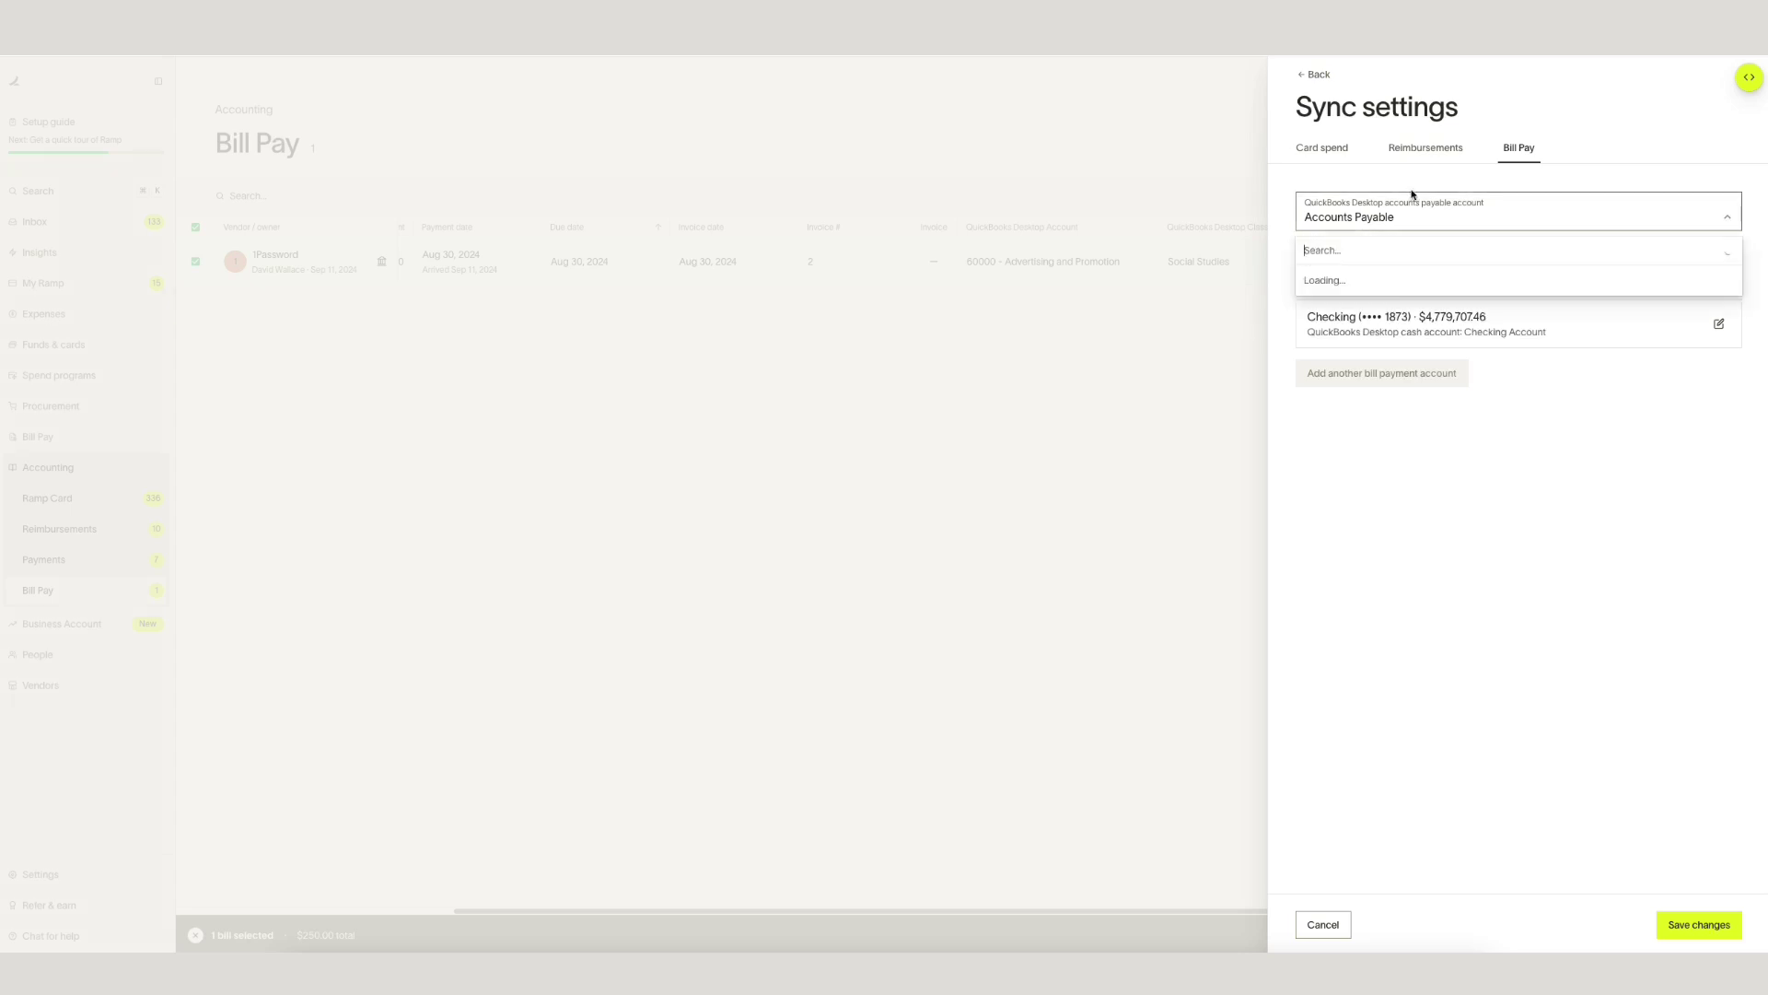
{"action": "left_click", "coordinate": [1376, 186]}
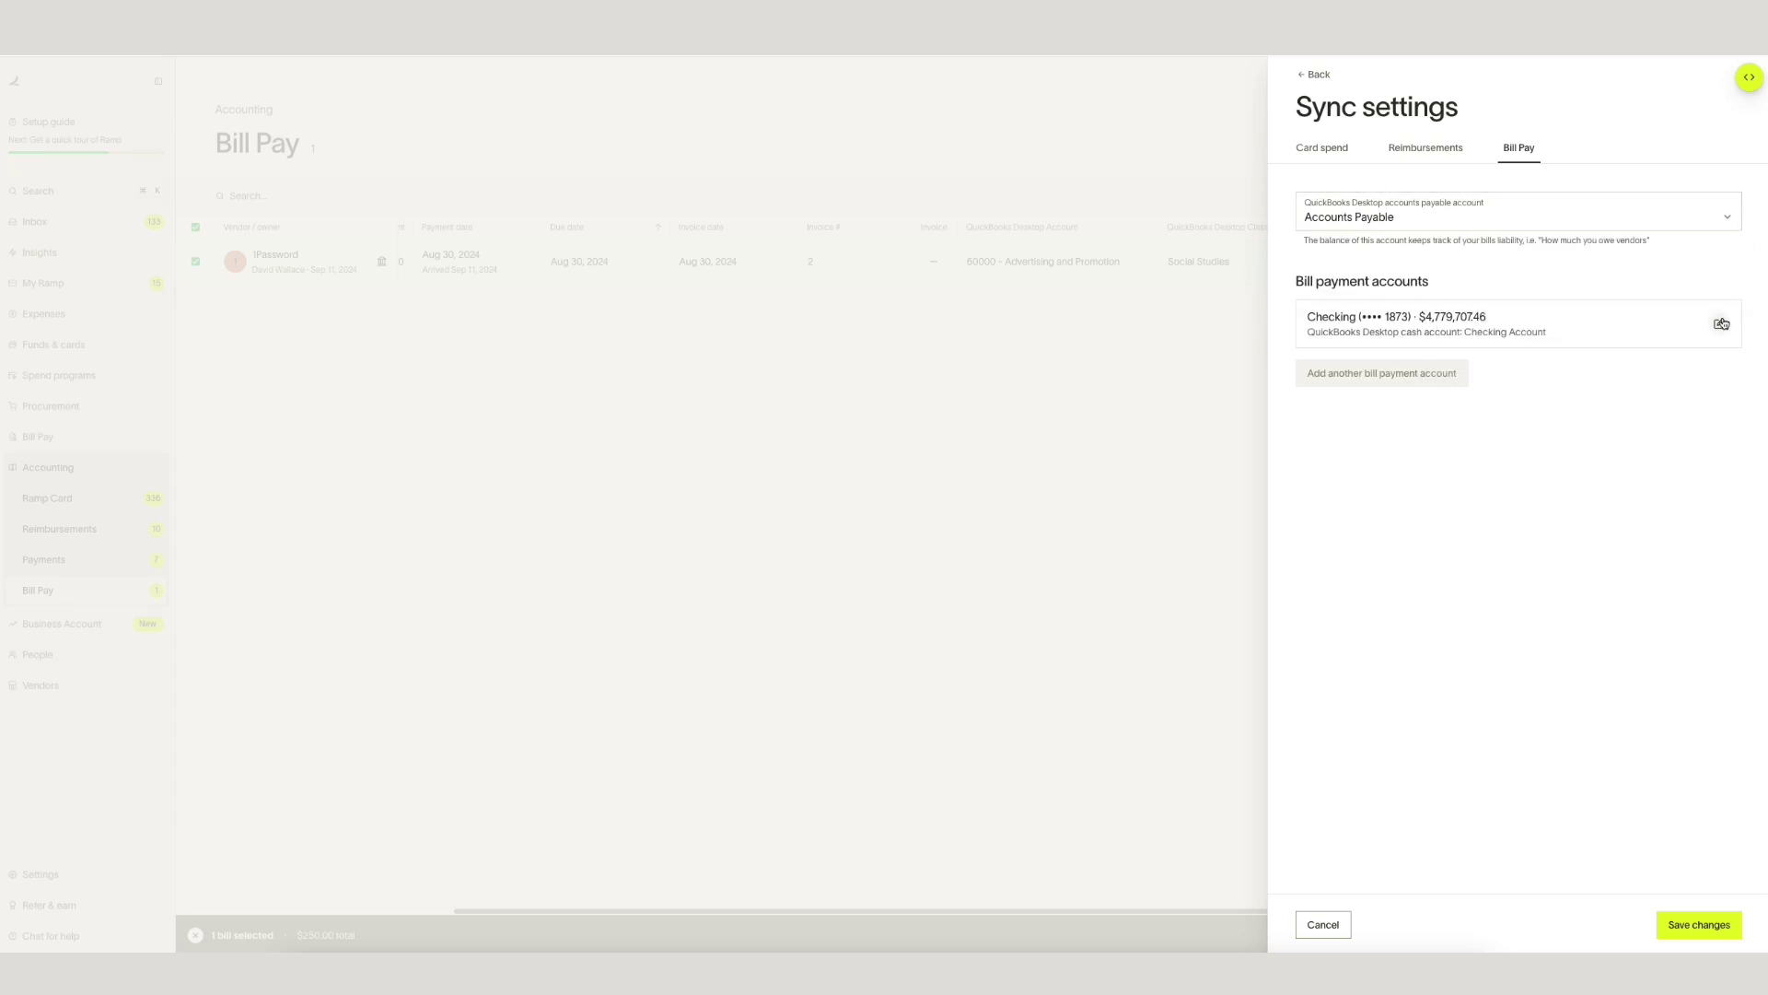
{"action": "left_click", "coordinate": [1082, 388]}
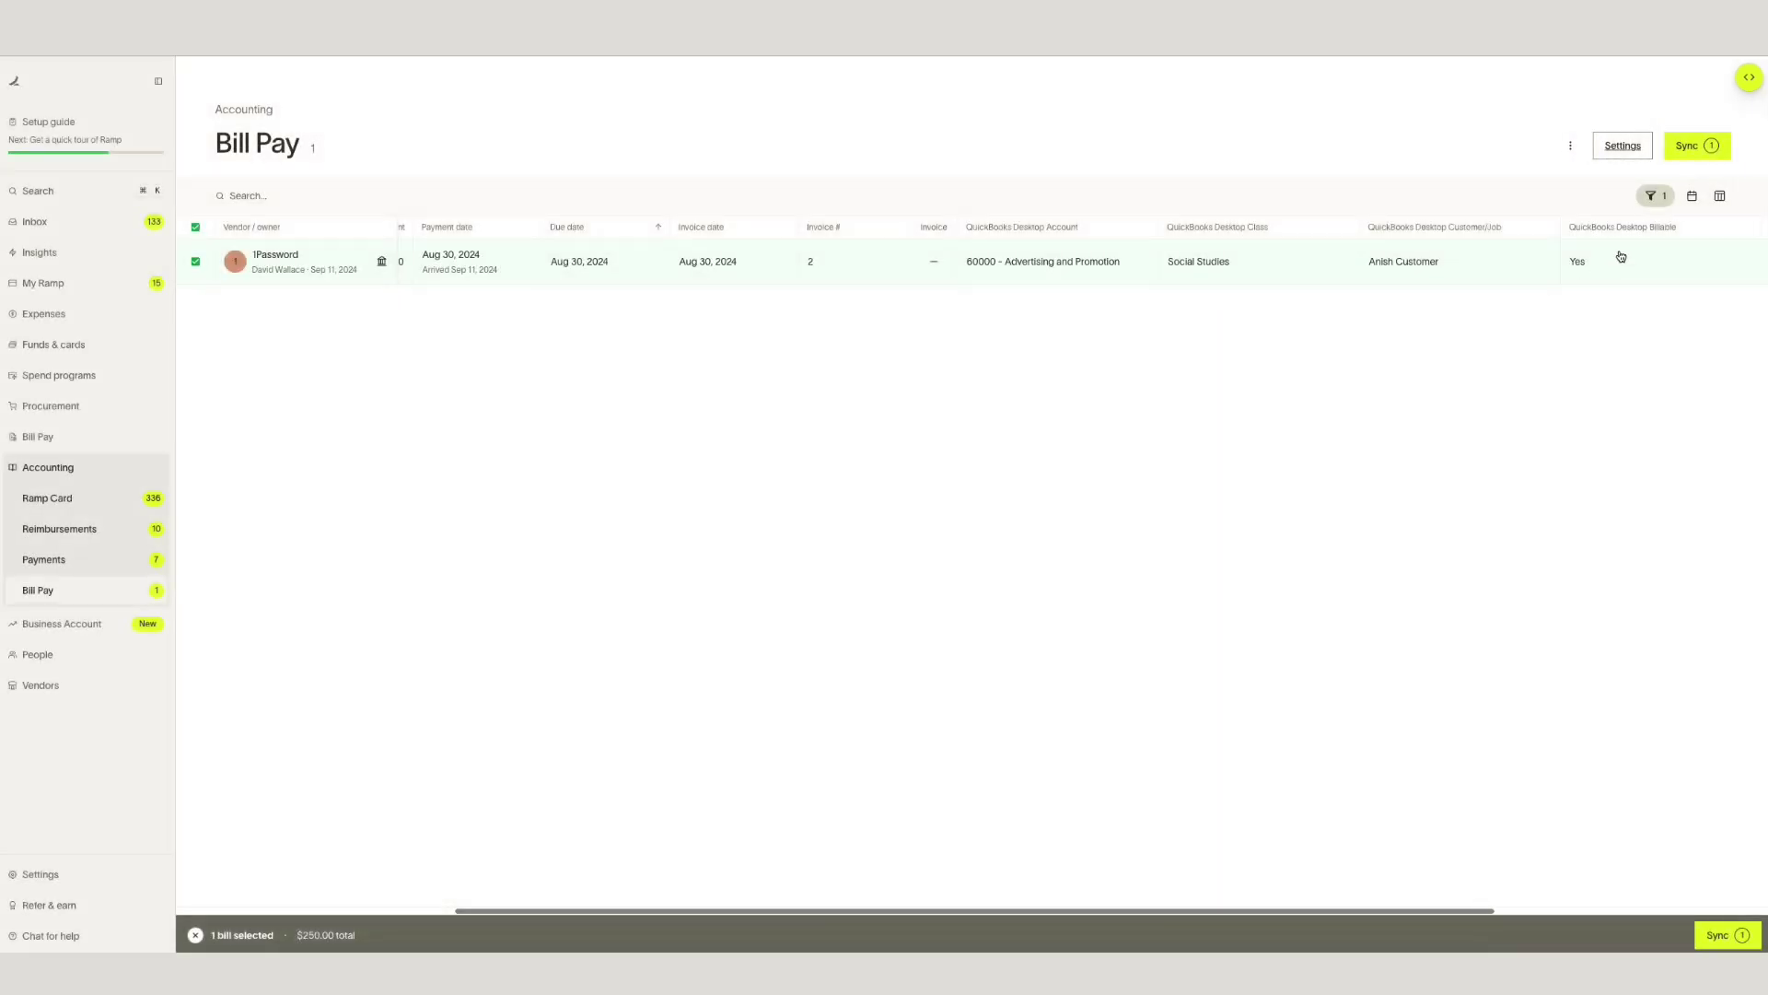
Step: Sync the 1Password bill to QuickBooks Desktop and locate its 08/30/2024 bill
{"action": "left_click", "coordinate": [1695, 160]}
{"action": "left_click", "coordinate": [1692, 926]}
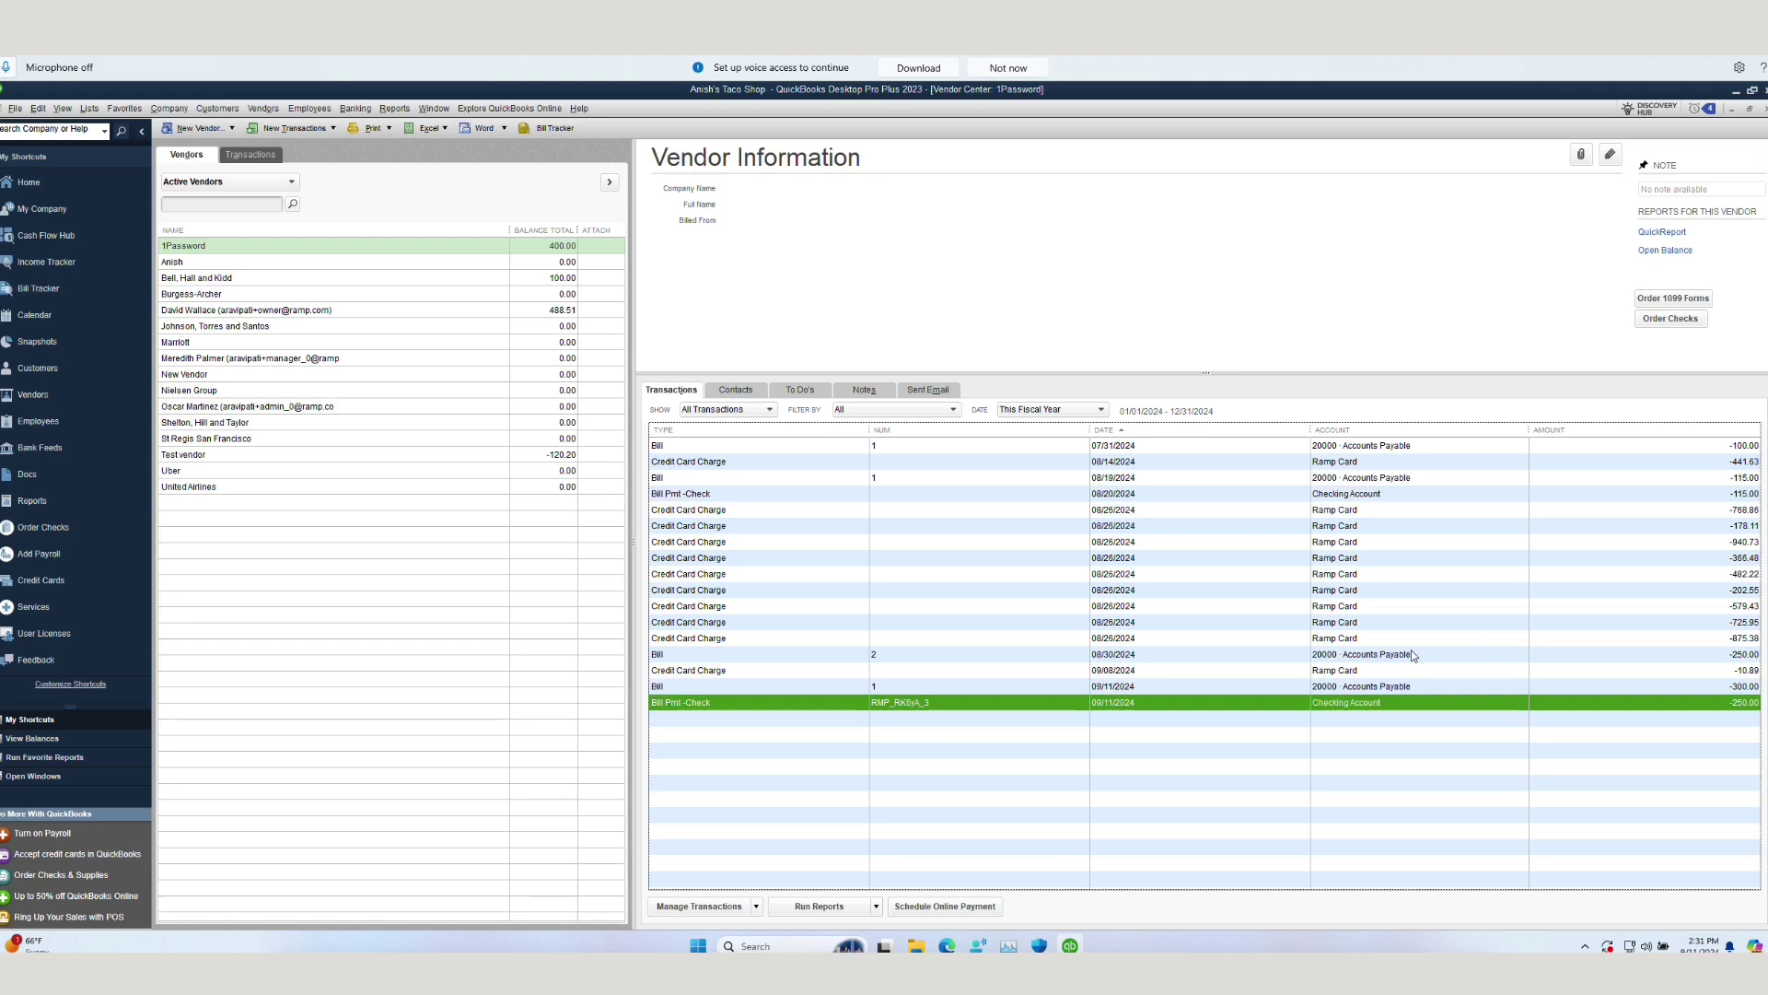
{"action": "left_click", "coordinate": [1411, 654]}
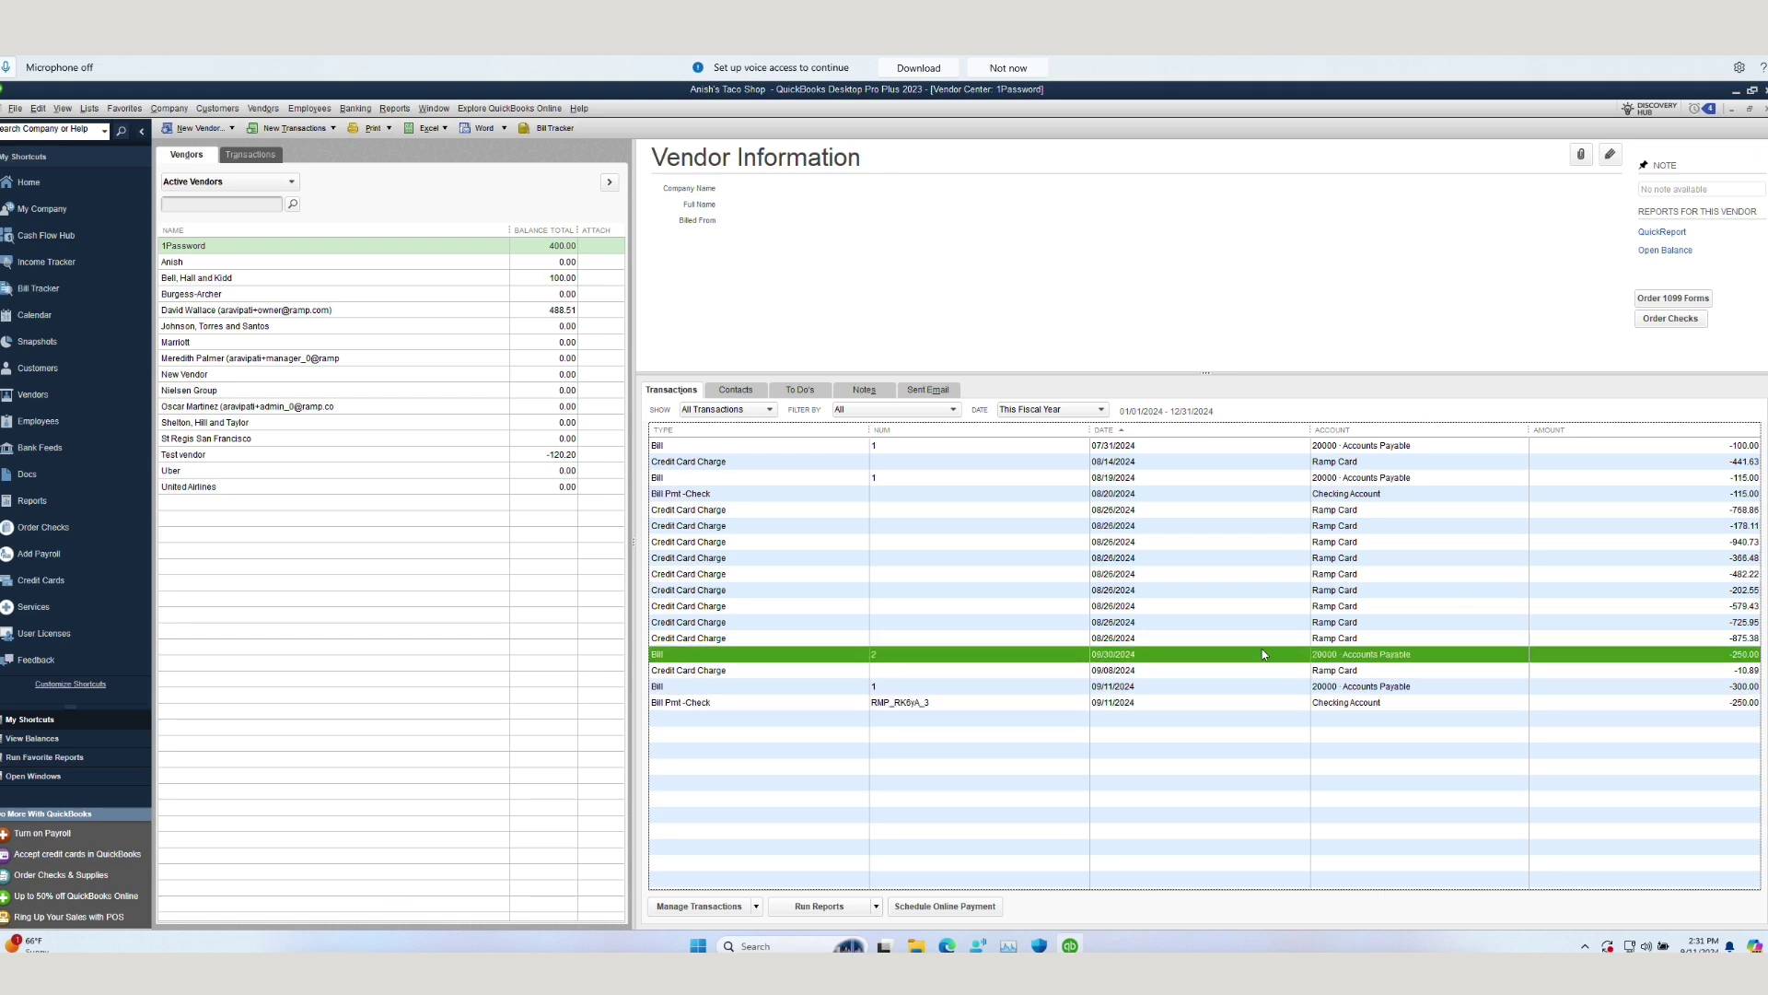
Step: Open the 08/30/2024 1Password bill and check its $100.00 expense, $150.00 Fake item and 250.00 due
{"action": "double_click", "coordinate": [874, 657]}
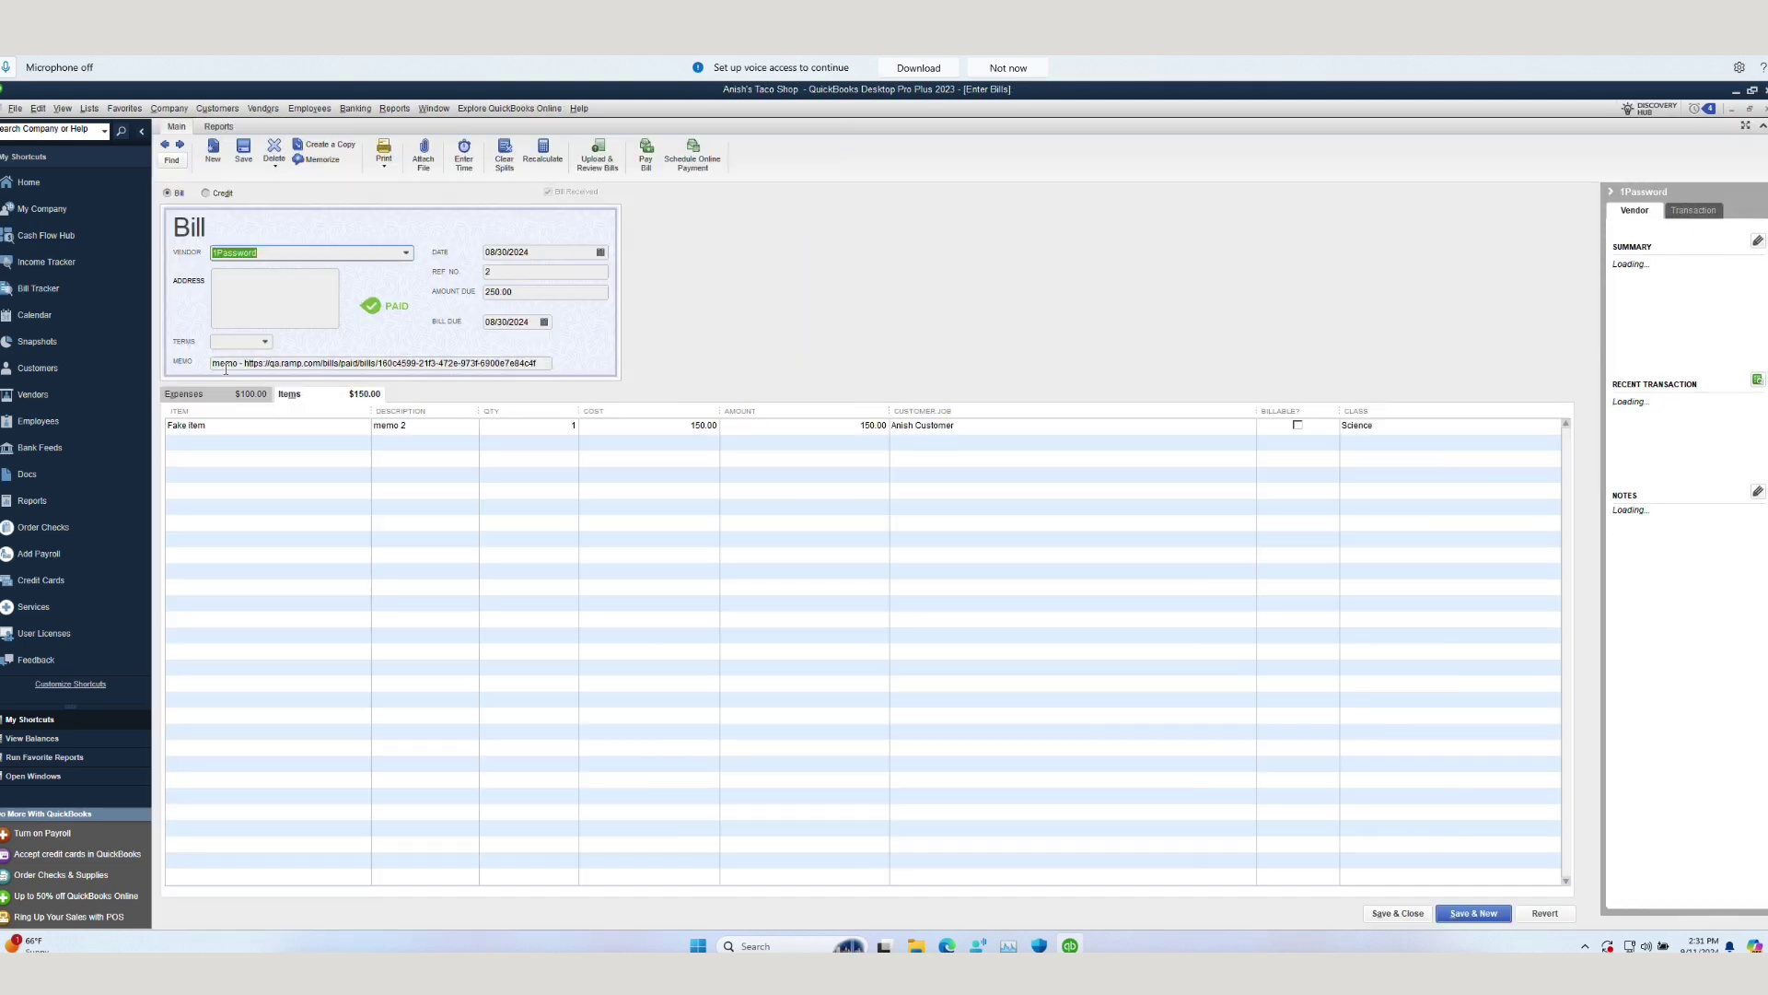
{"action": "left_click", "coordinate": [211, 397]}
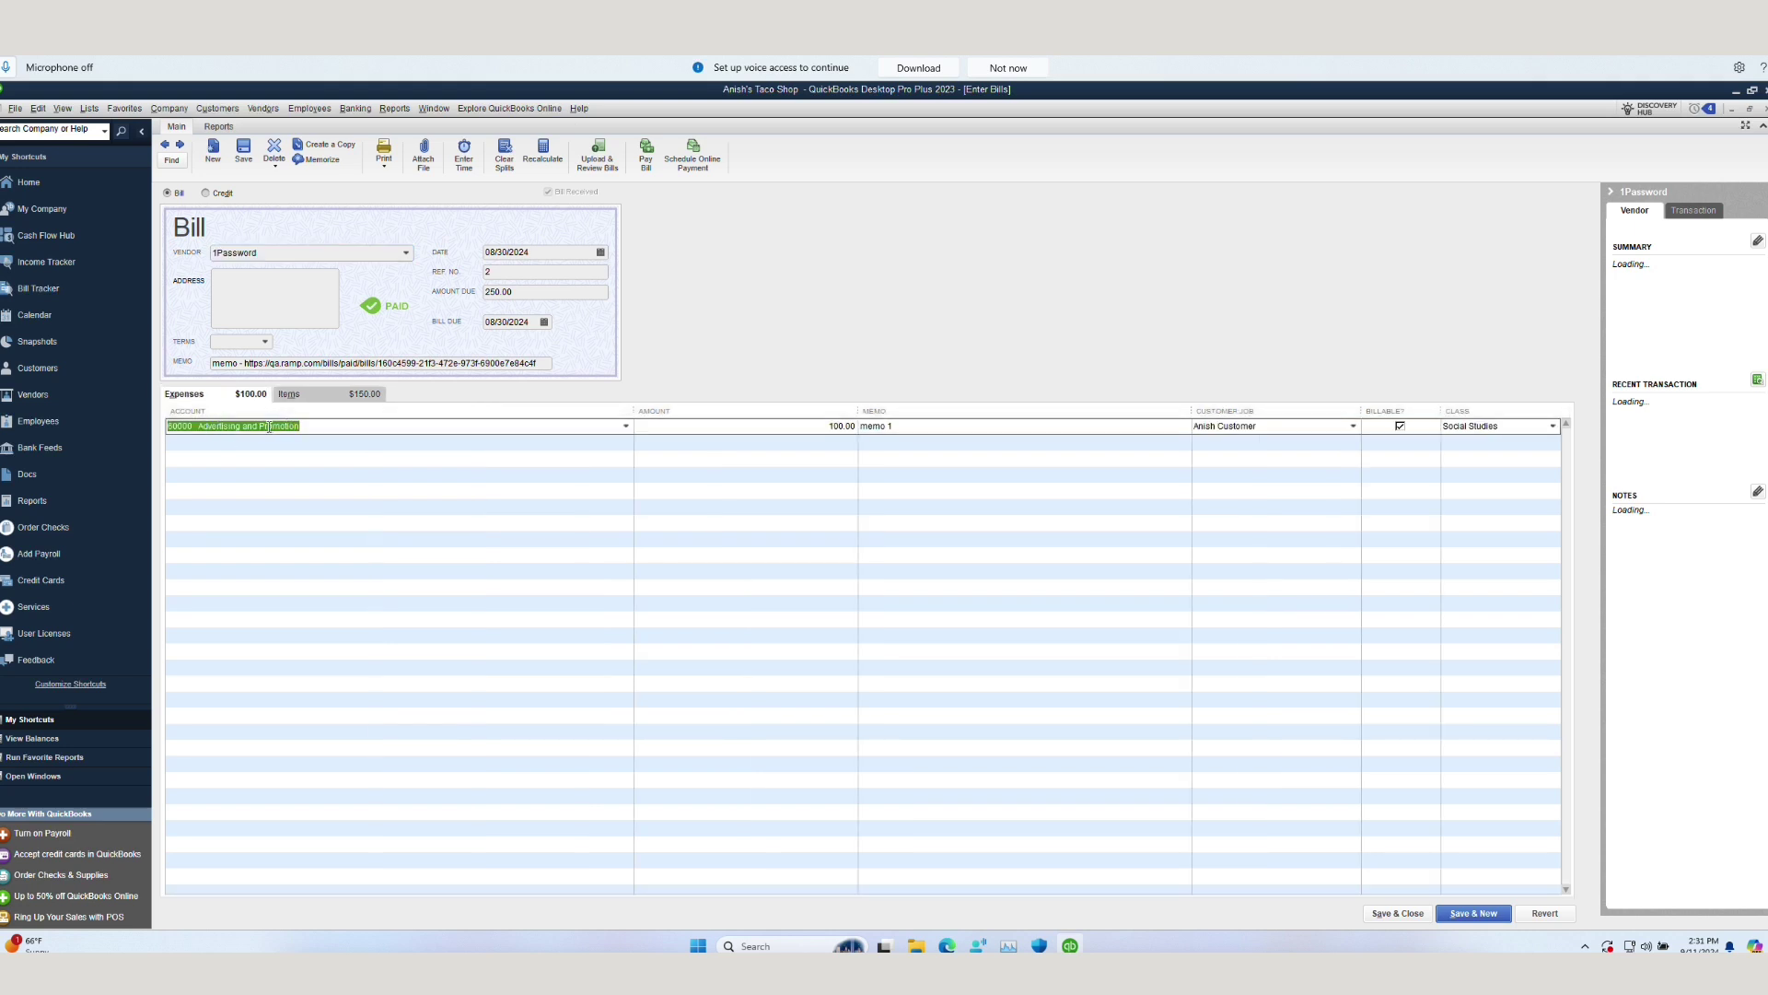
{"action": "left_click", "coordinate": [290, 393]}
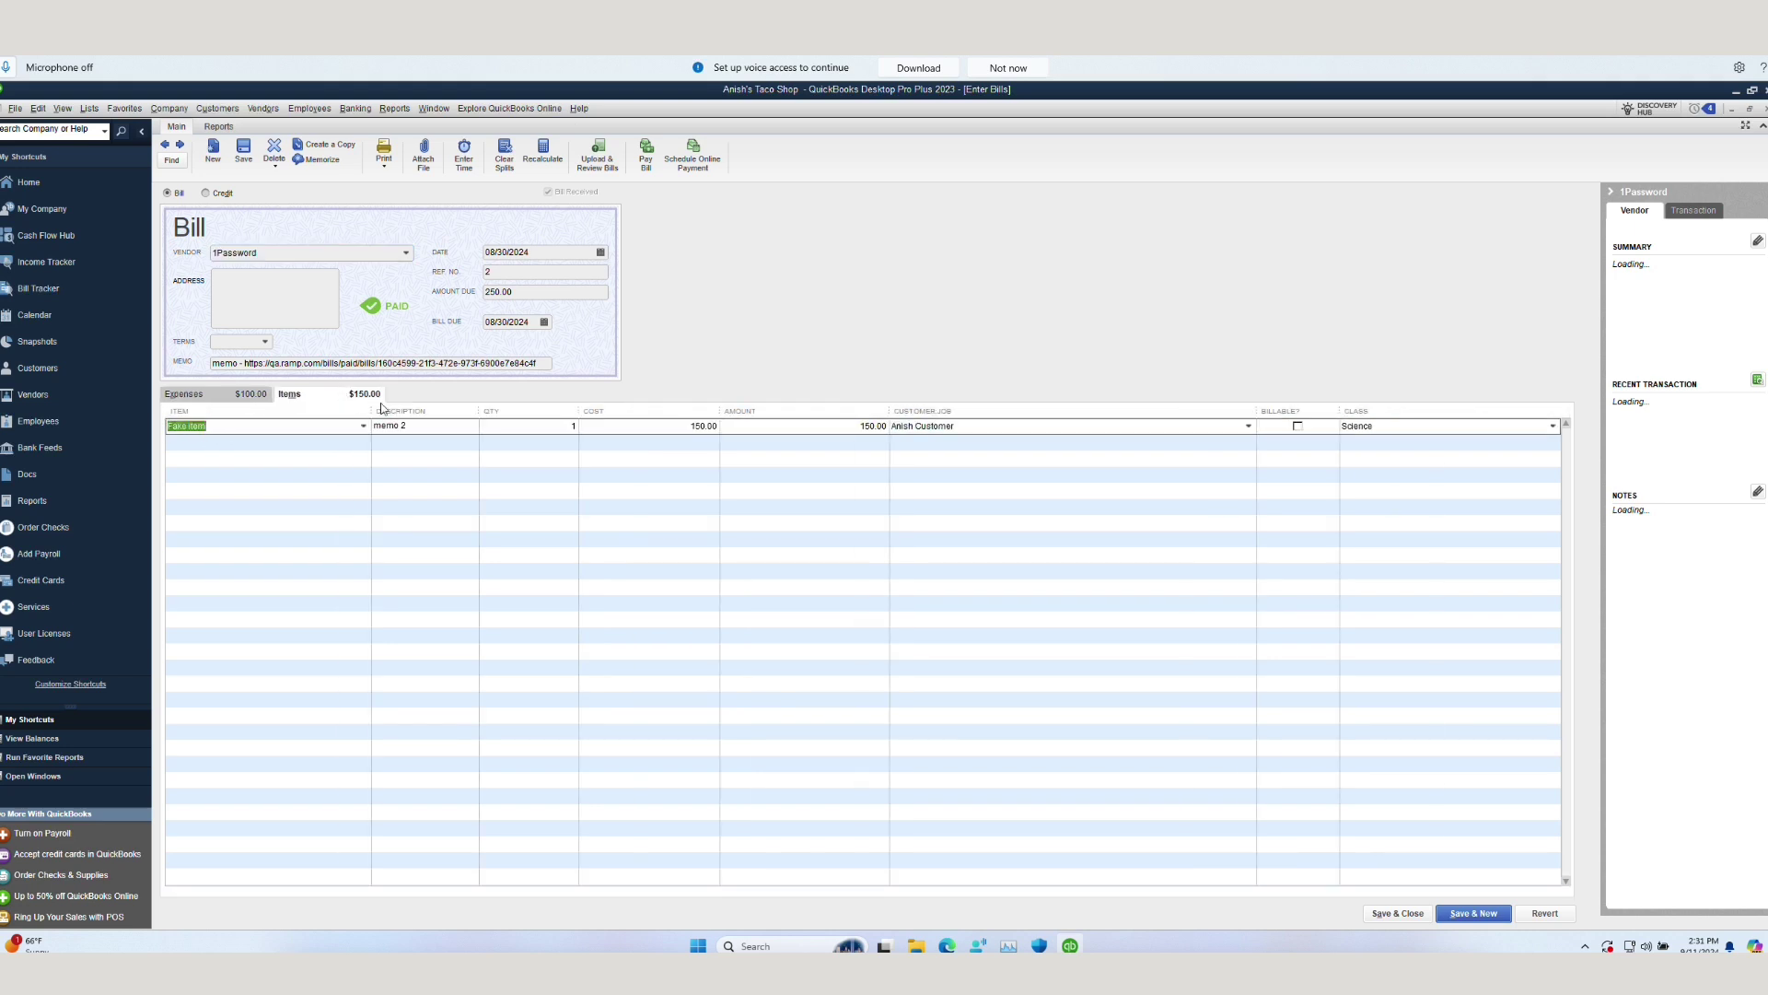
{"action": "left_click", "coordinate": [520, 293]}
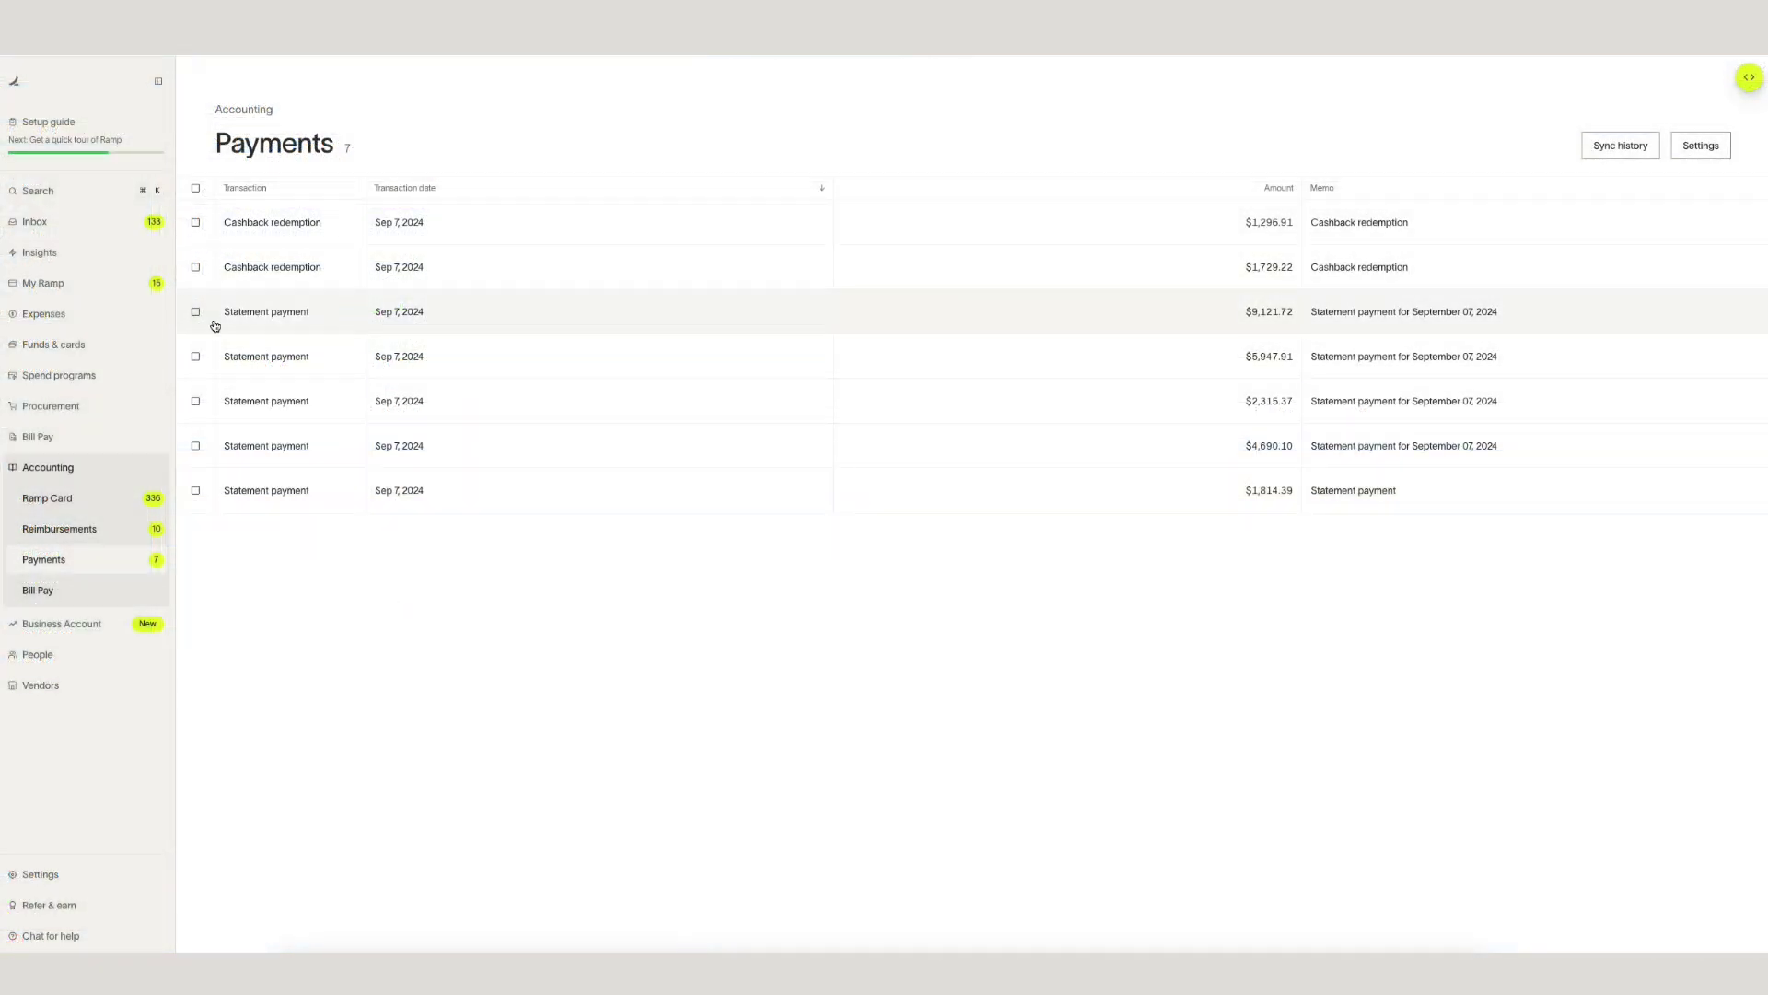
Step: Select one cashback redemption and one statement payment for sync, mapping statement payments to cash account Checking Account
{"action": "left_click", "coordinate": [195, 267]}
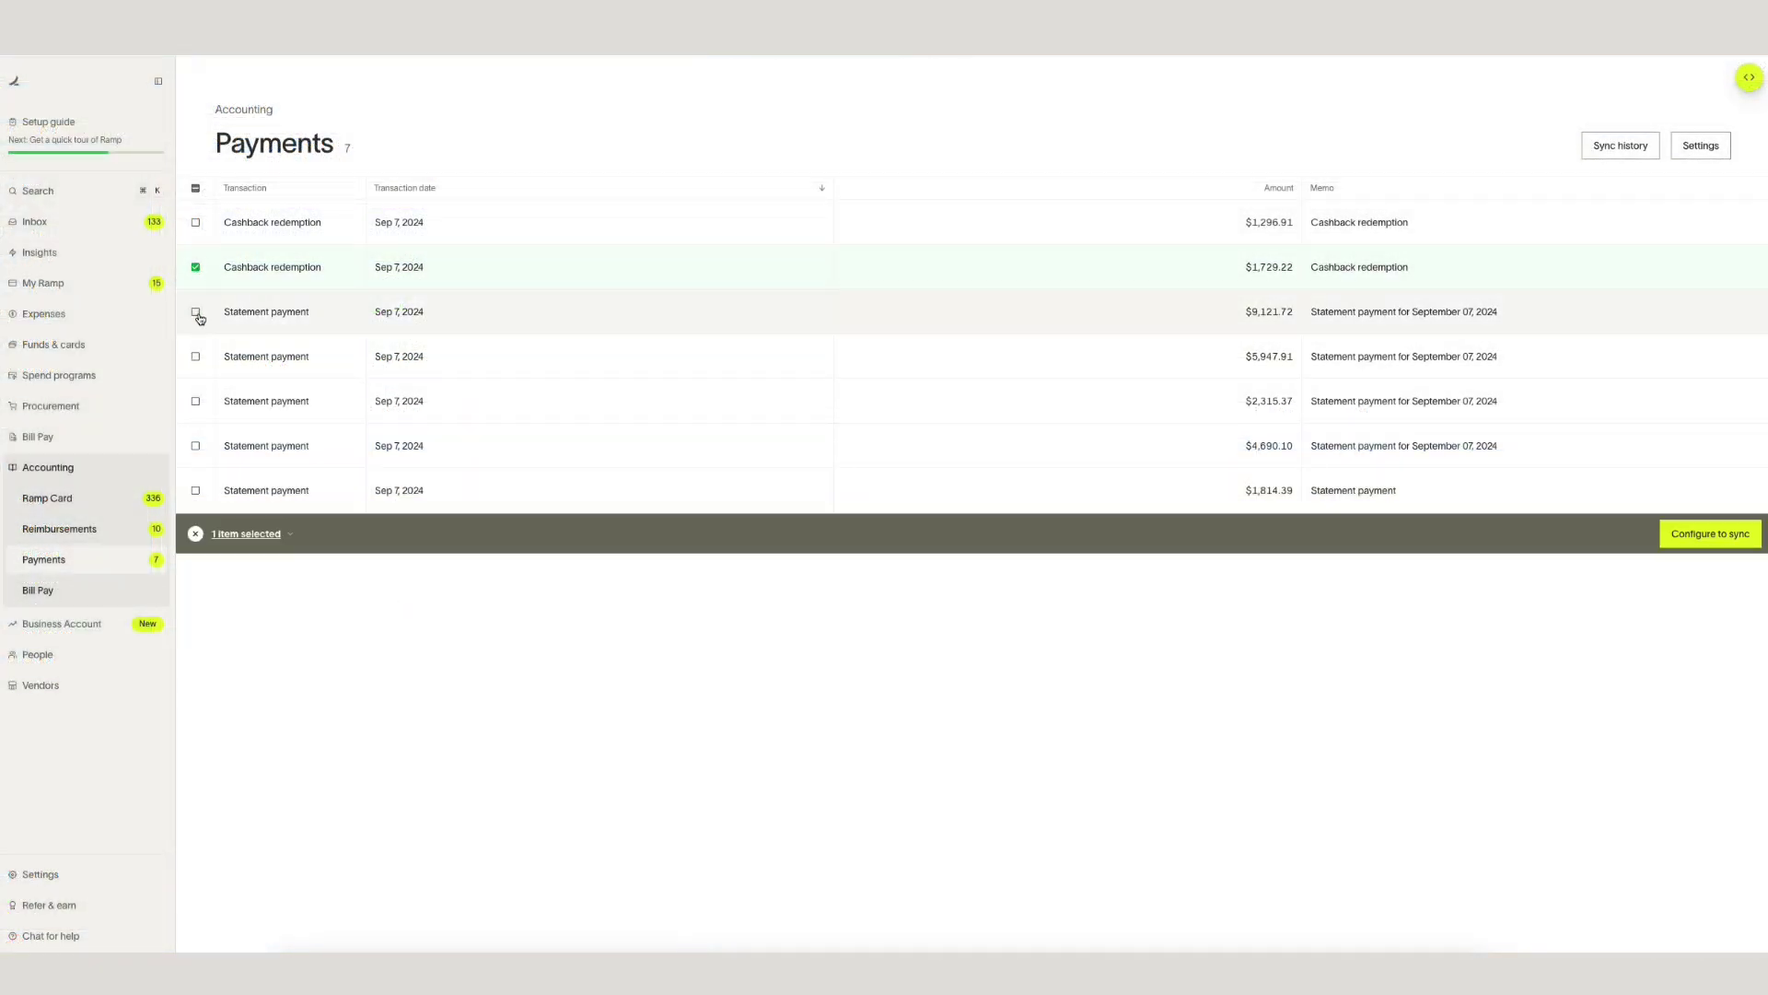
{"action": "left_click", "coordinate": [195, 311]}
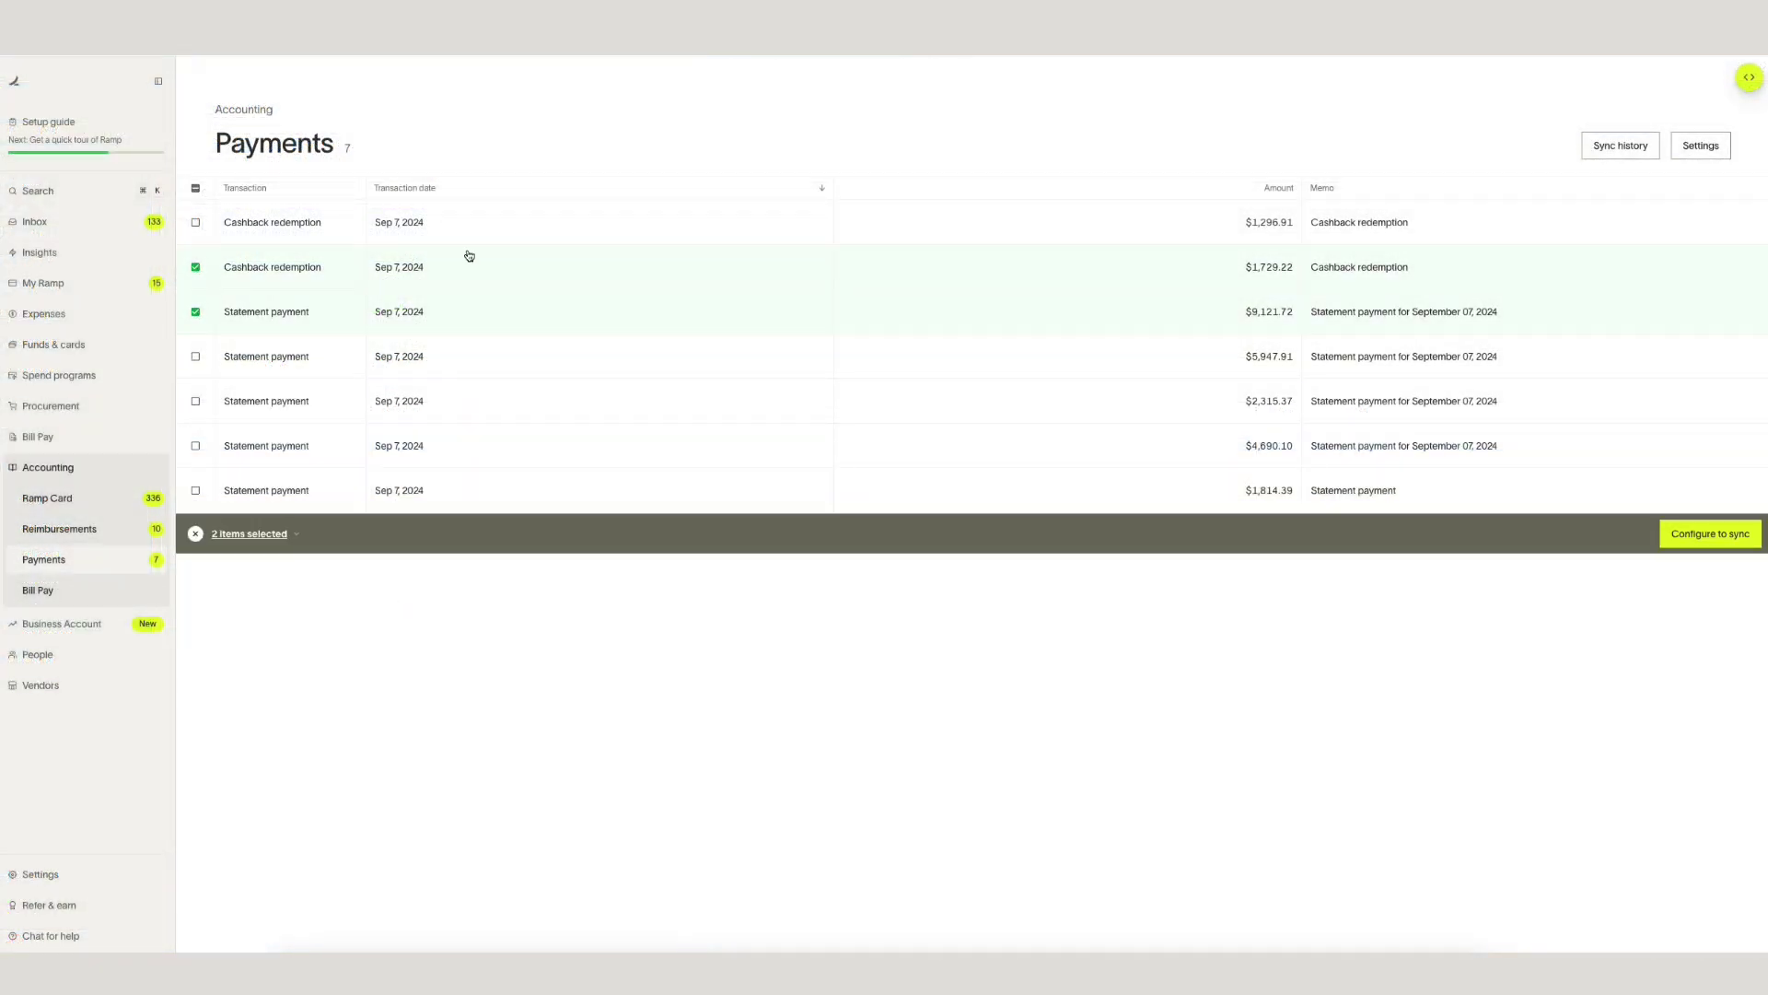
{"action": "left_click", "coordinate": [1738, 538]}
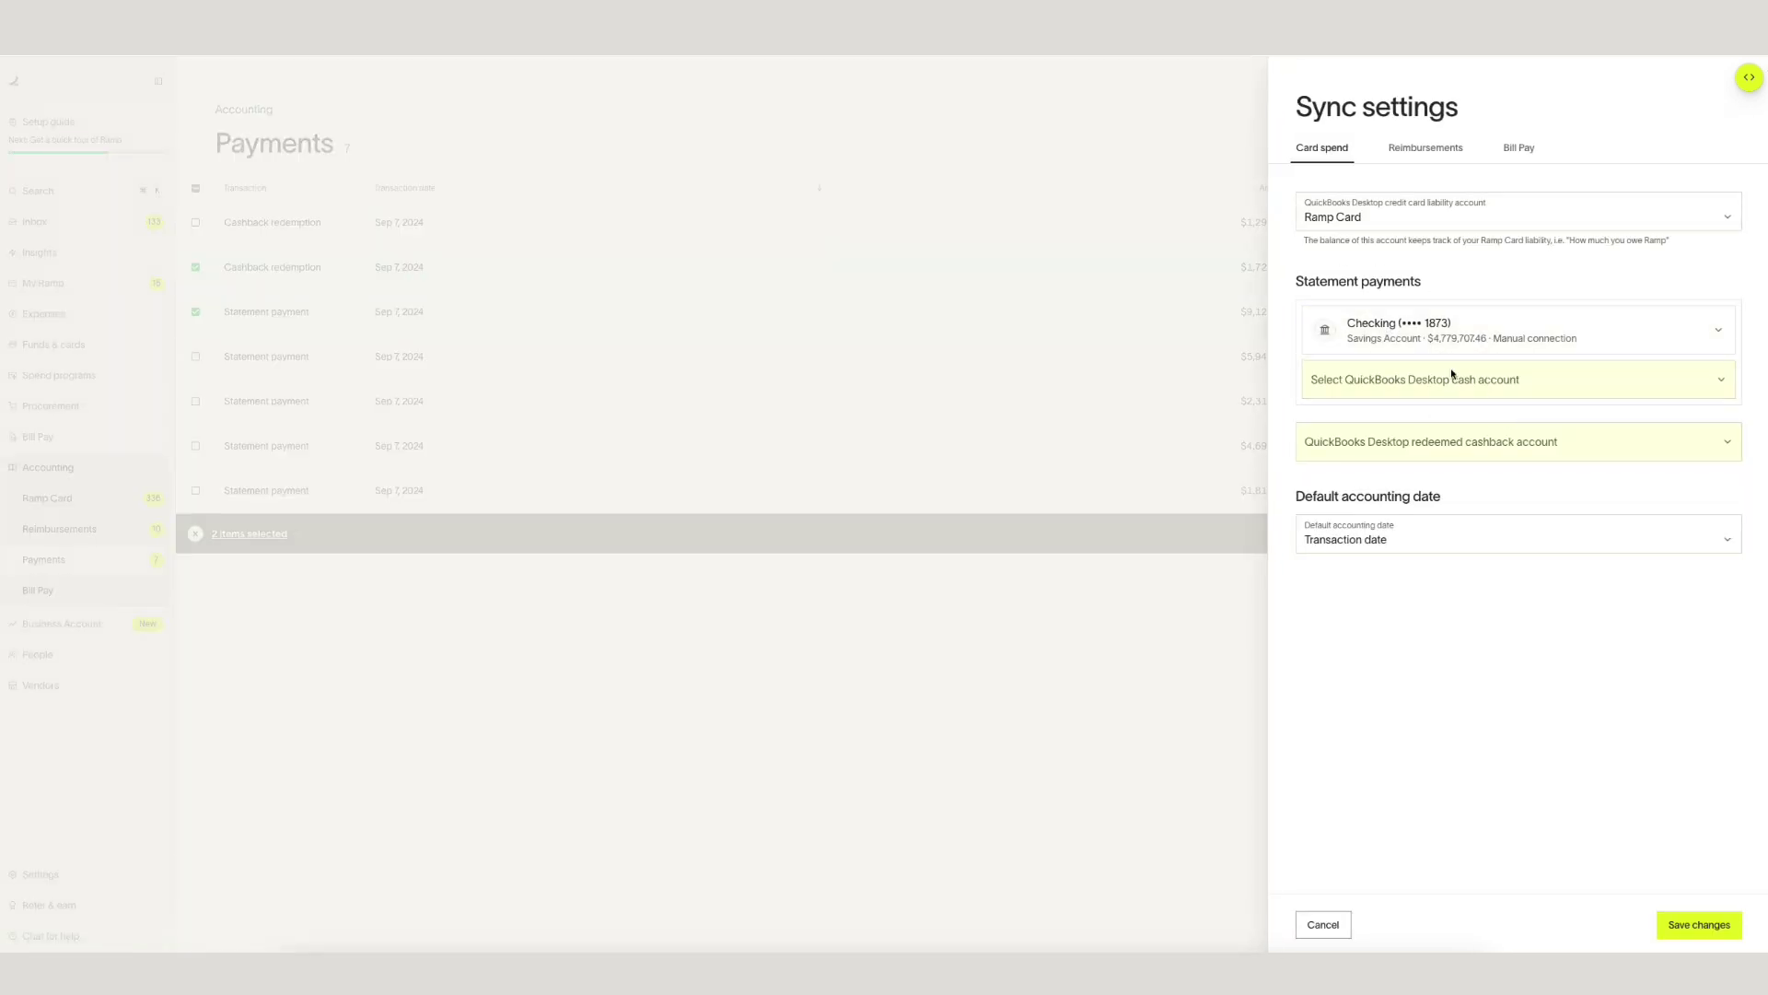
{"action": "left_click", "coordinate": [1505, 379]}
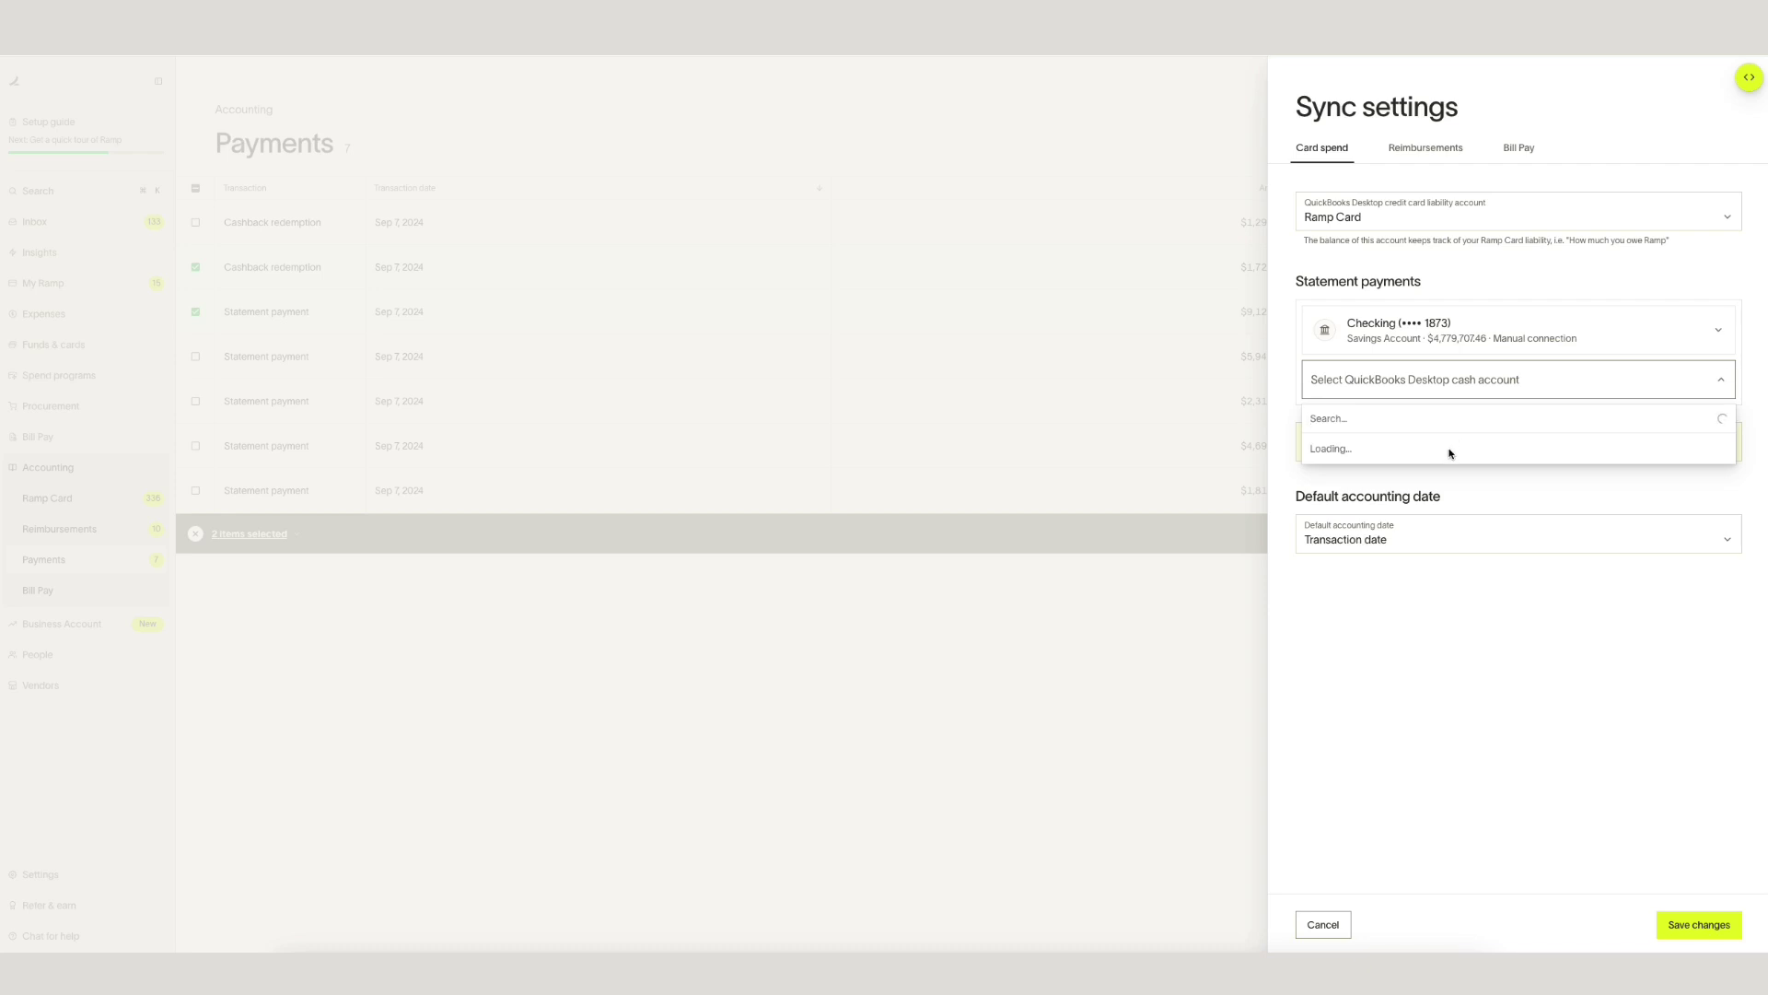
{"action": "left_click", "coordinate": [1451, 455]}
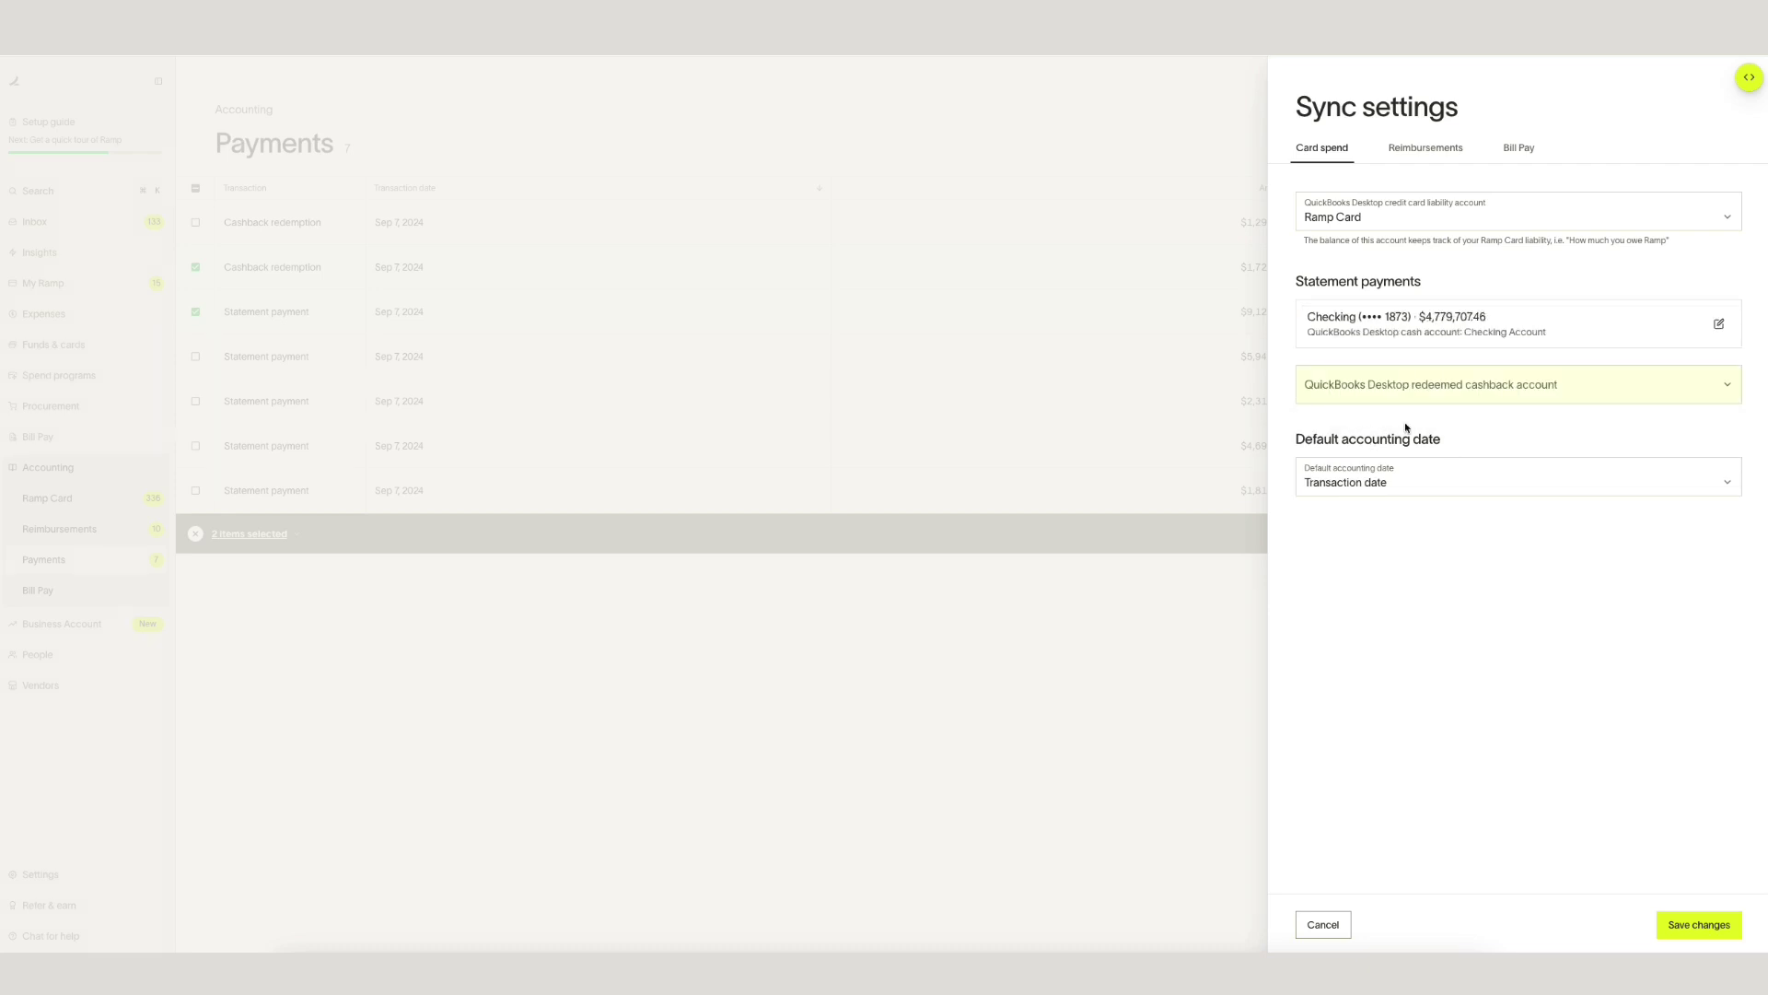